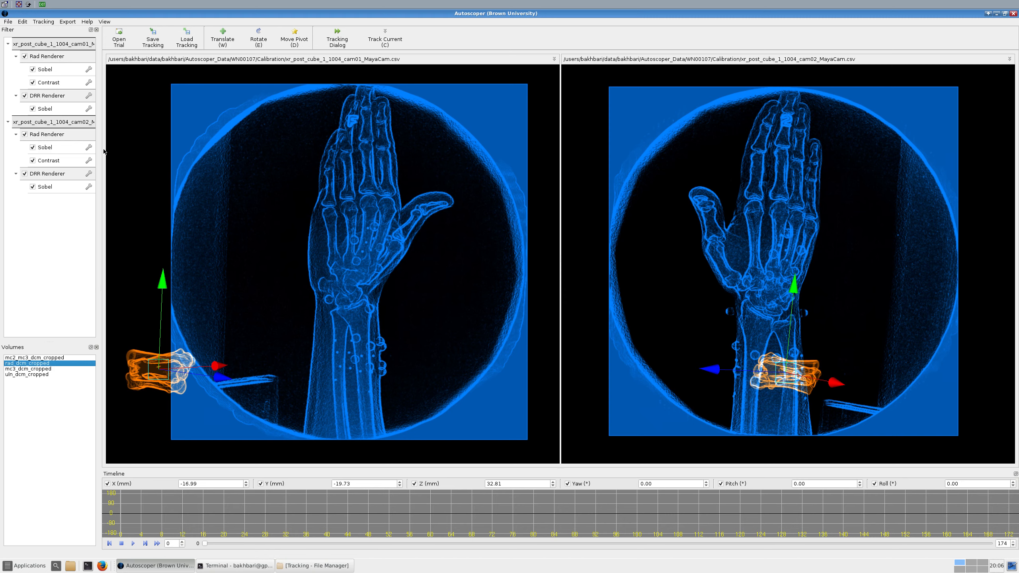
Widen the filter list to show the camera names and select the DRR Renderer's Sobel filter under camera 2.
drag(101, 150, 101, 150)
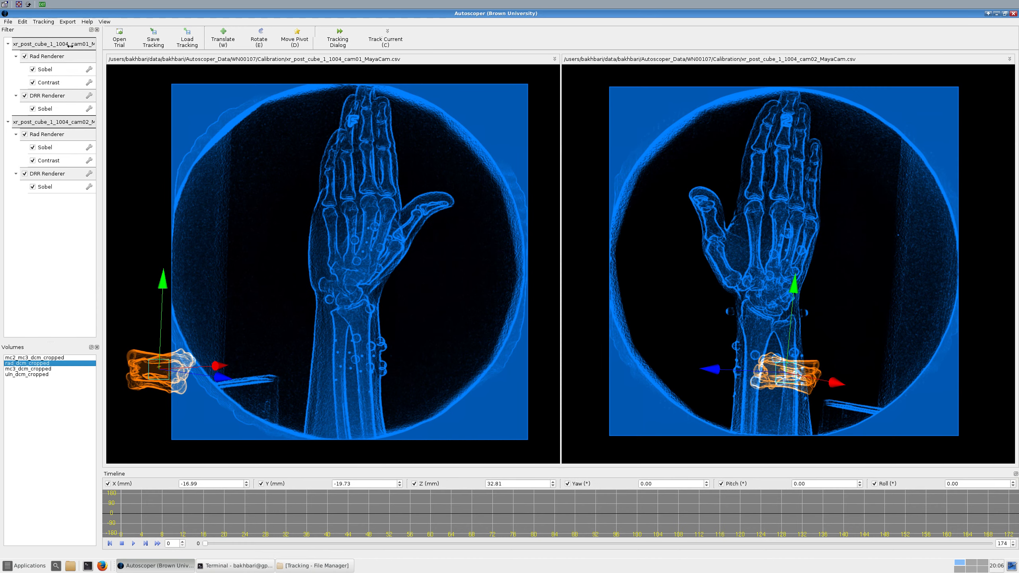
click(70, 45)
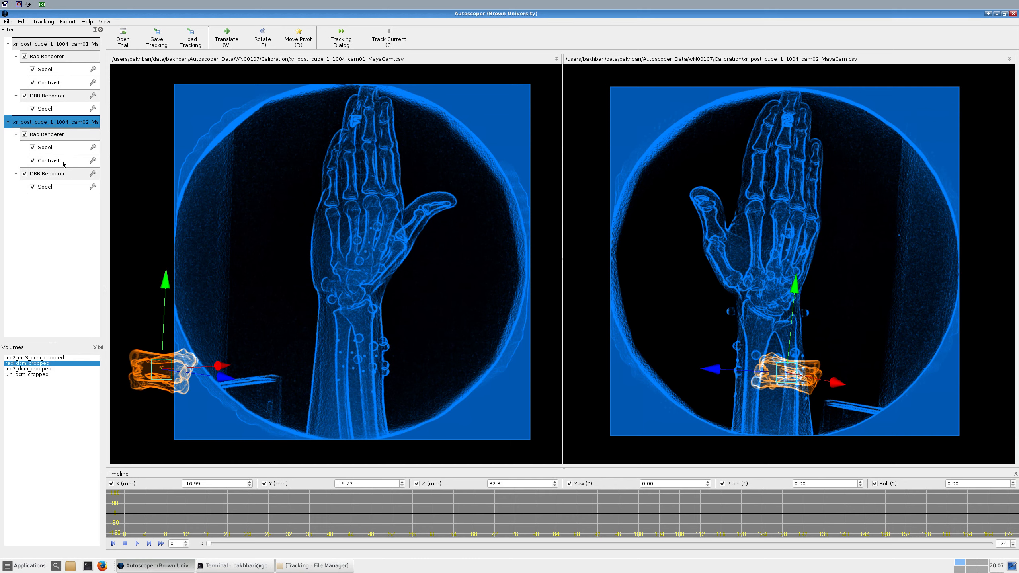
click(57, 186)
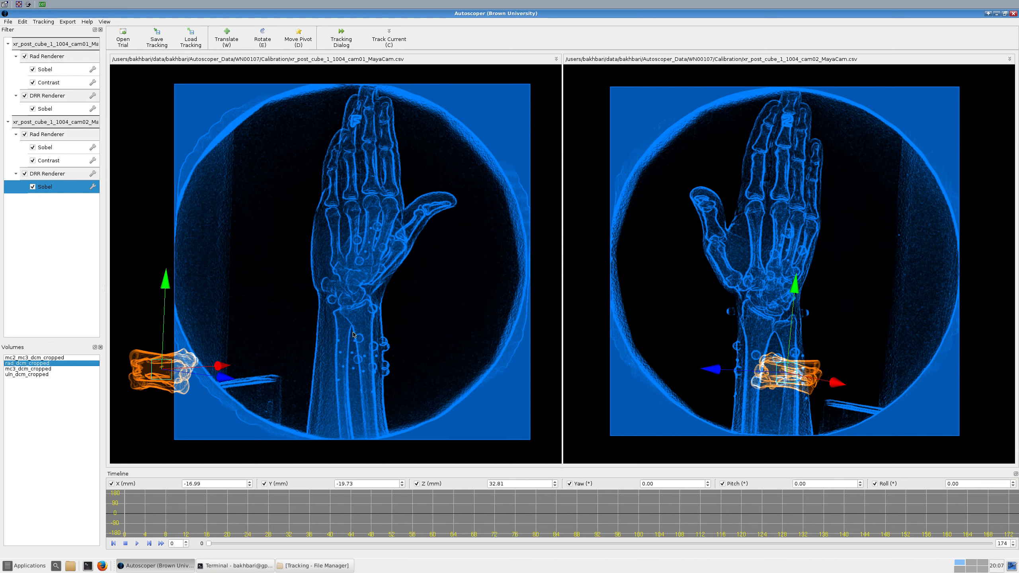
Move the radius volume (rad_dcm_cropped) onto the wrist in the camera 1 view and rotate it roughly upright along the forearm.
drag(354, 335, 366, 332)
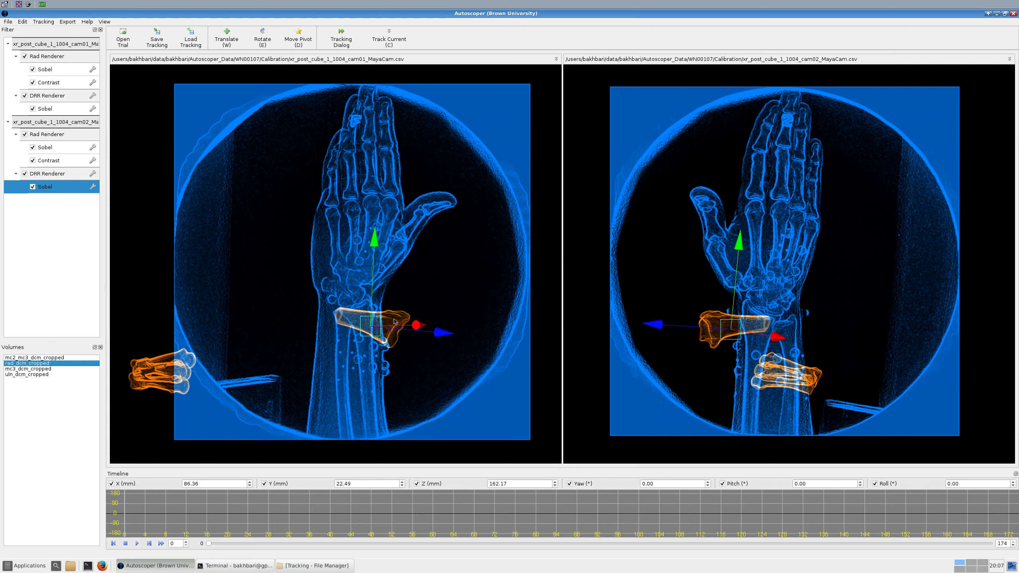
key(e)
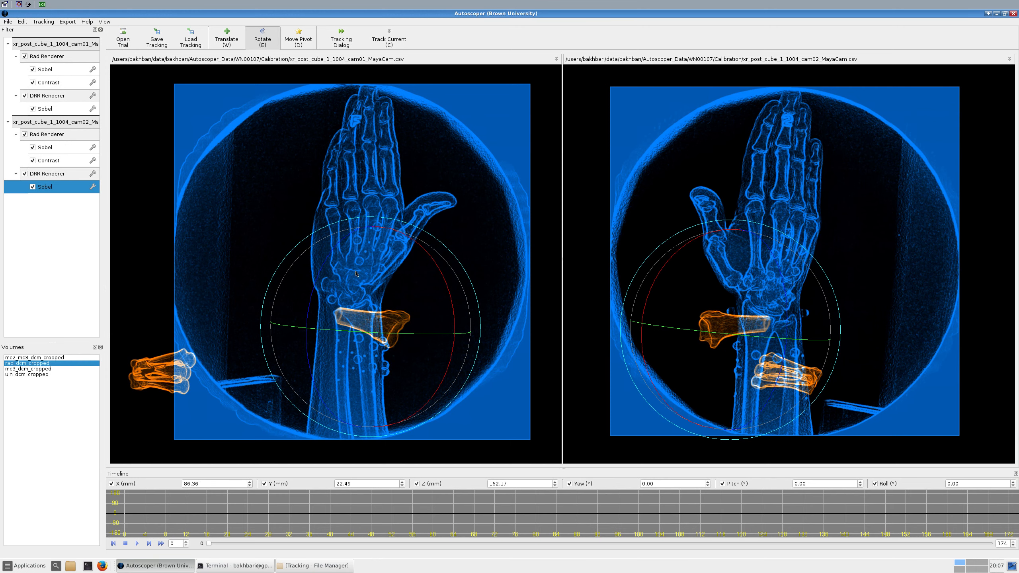
drag(366, 313, 368, 311)
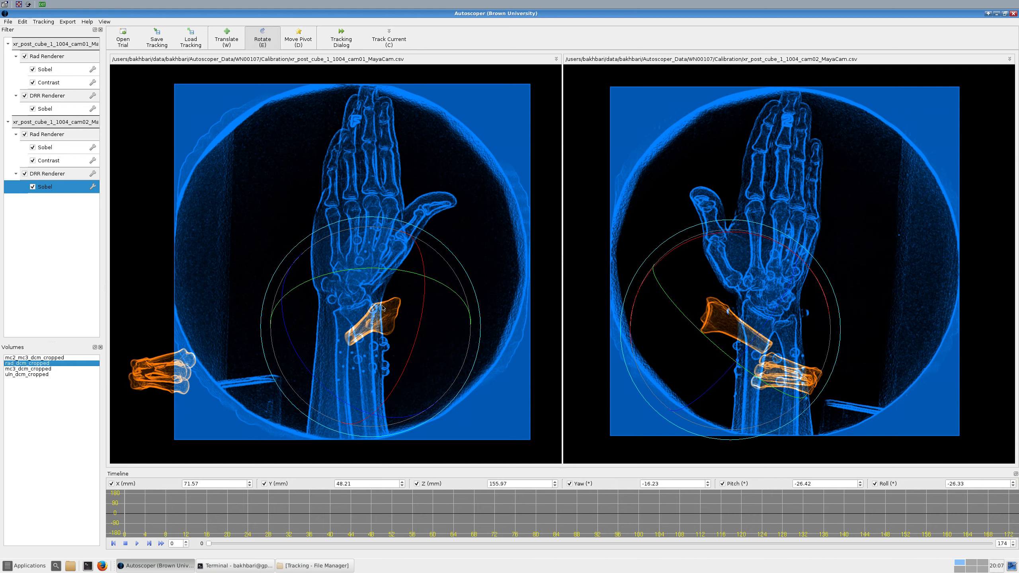
drag(385, 324, 375, 326)
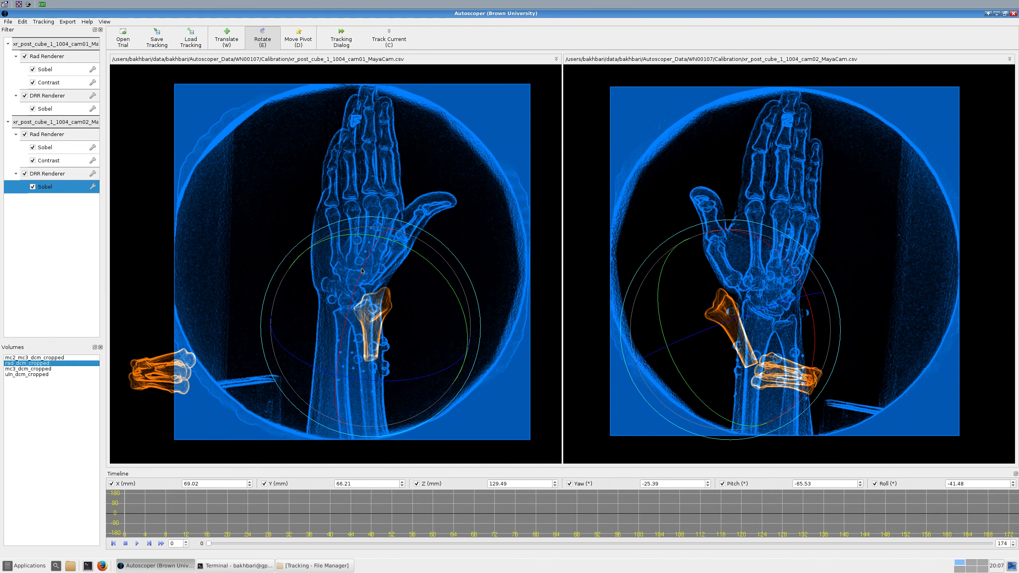
drag(384, 309, 375, 323)
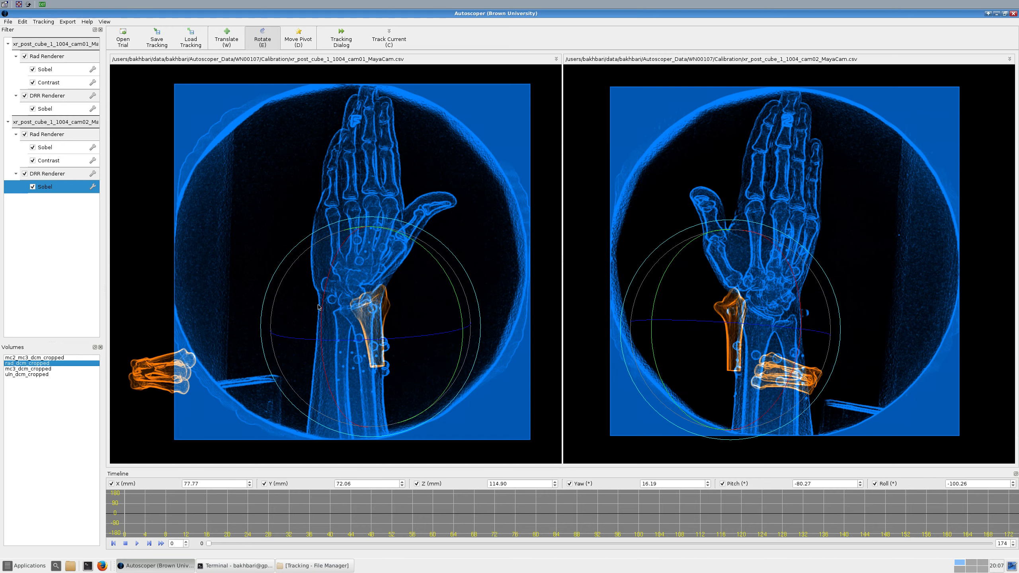
Turn the radius around its long axis to match the X-ray outline, to about yaw 179°, pitch -10° and roll 94°.
drag(354, 313, 368, 322)
key(ctrl+z)
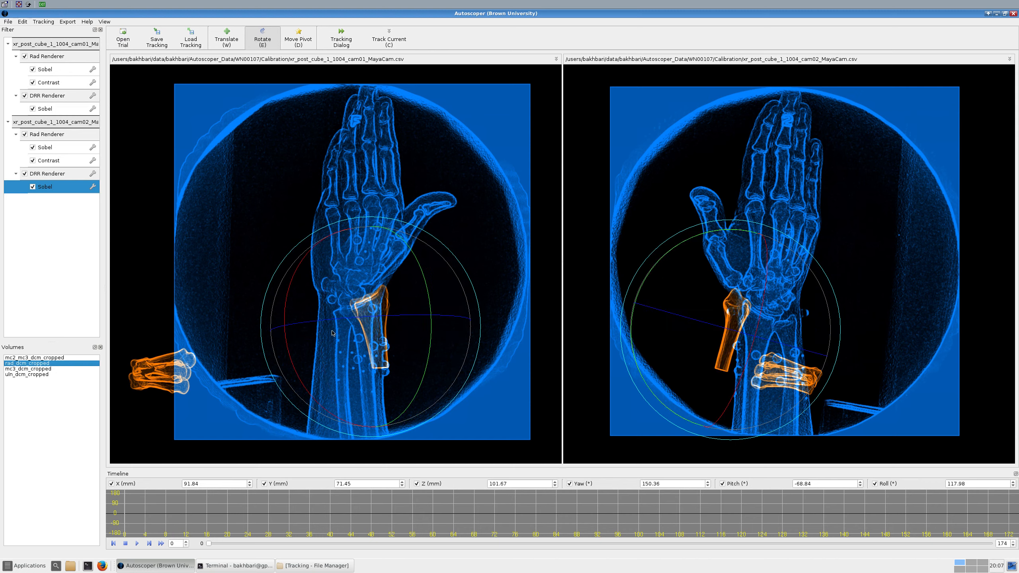
drag(331, 333, 338, 332)
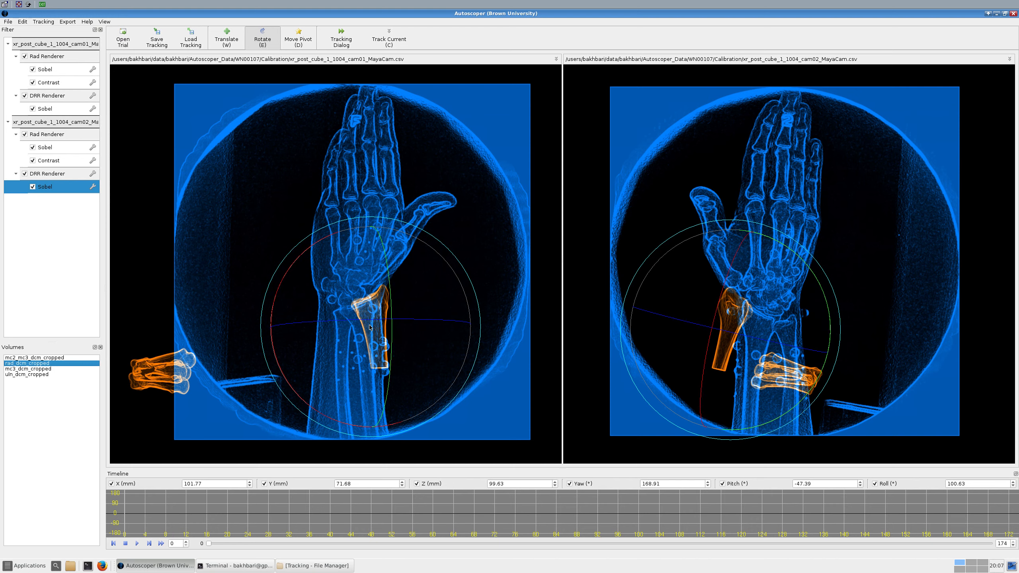
drag(351, 339, 350, 329)
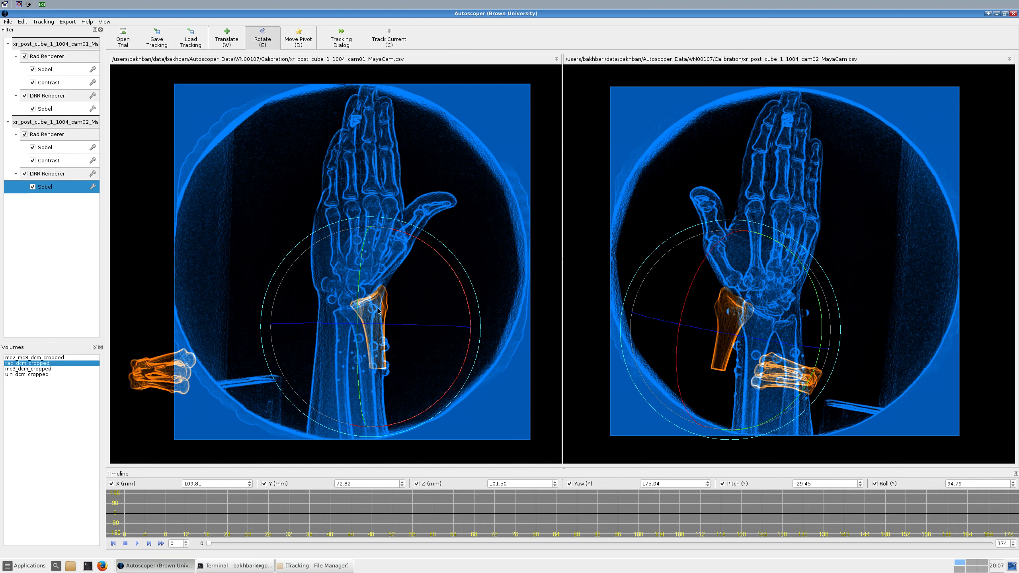
drag(385, 318, 378, 312)
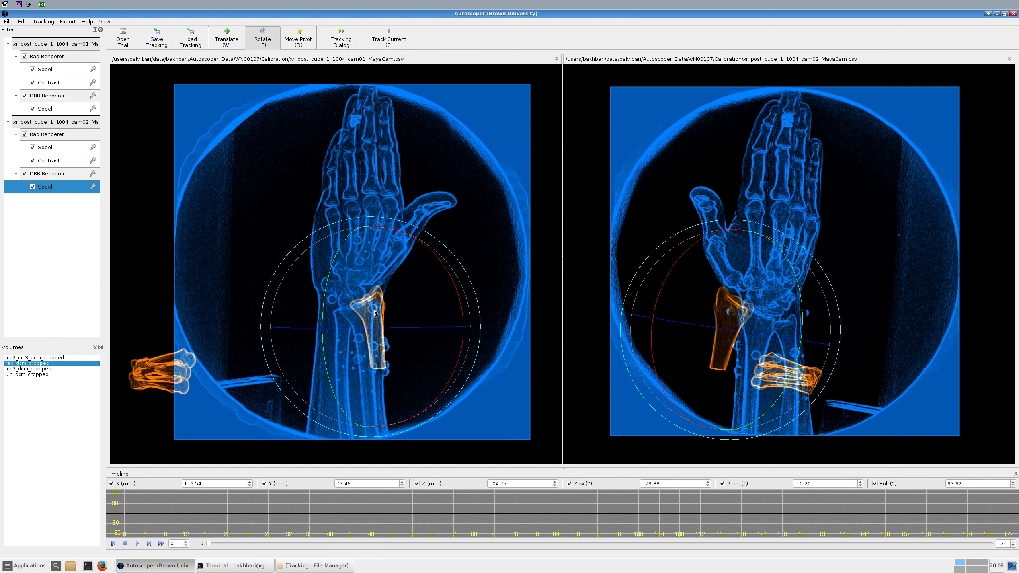
Translate the radius onto its X-ray outline in both camera views, to about X 123, Y 68 and Z 83 mm.
key(w)
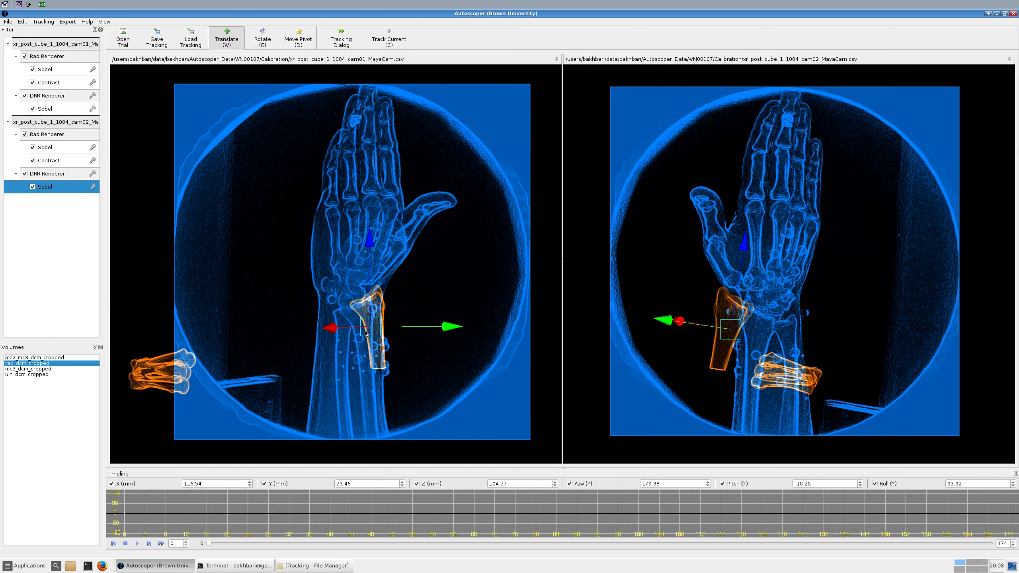
drag(365, 332, 365, 332)
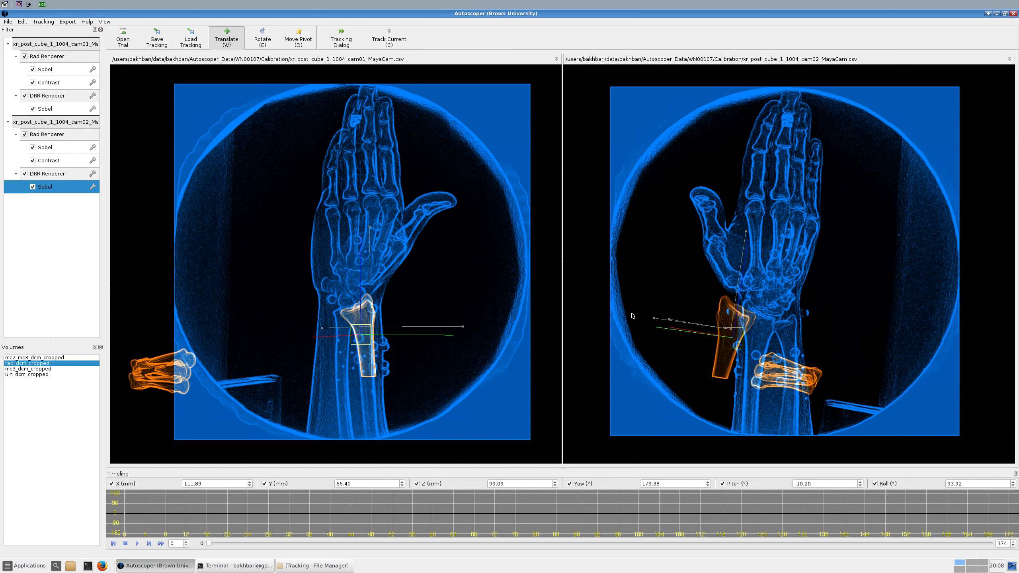
drag(750, 341, 797, 322)
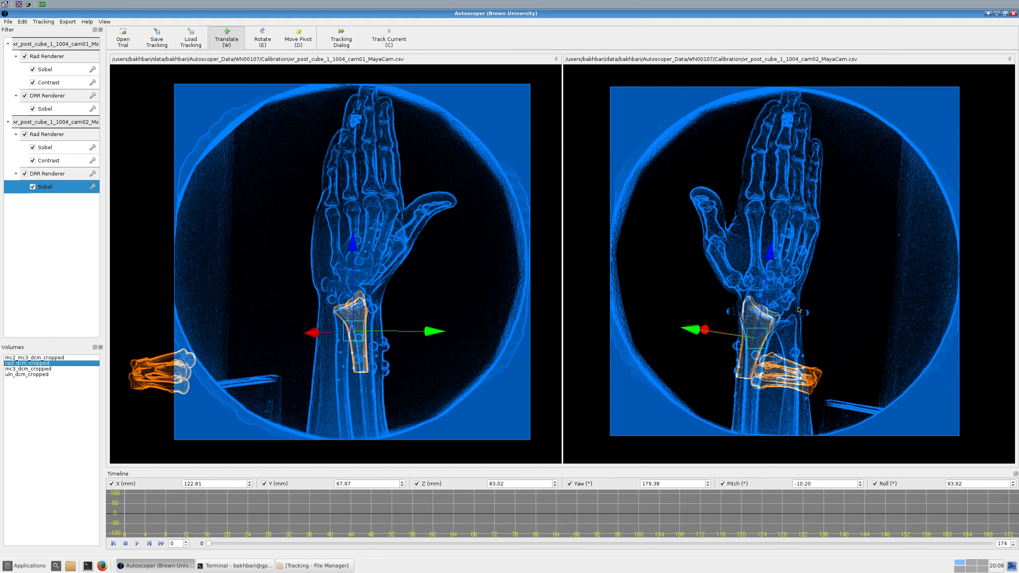
Fine-tune the radius alignment in both views, tilting it to about yaw -176° and roll 88° and shifting it to about X 123, Y 72, Z 88 mm.
key(e)
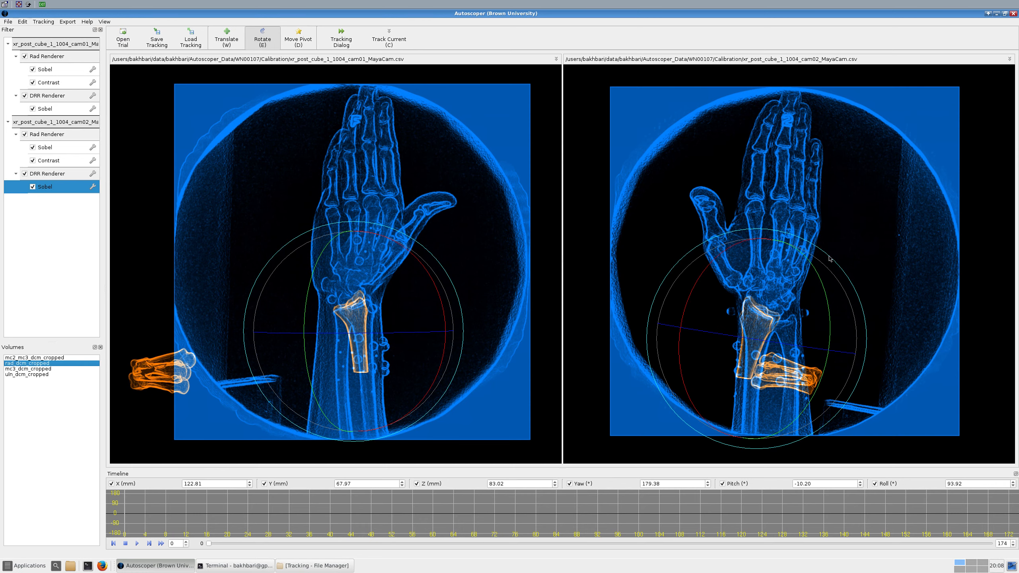
drag(828, 256, 817, 249)
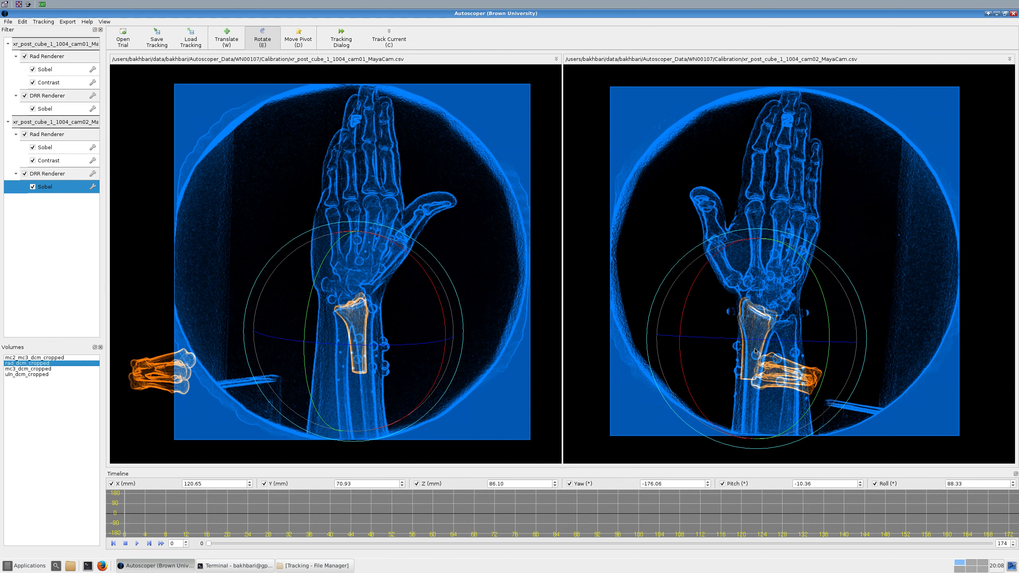
key(w)
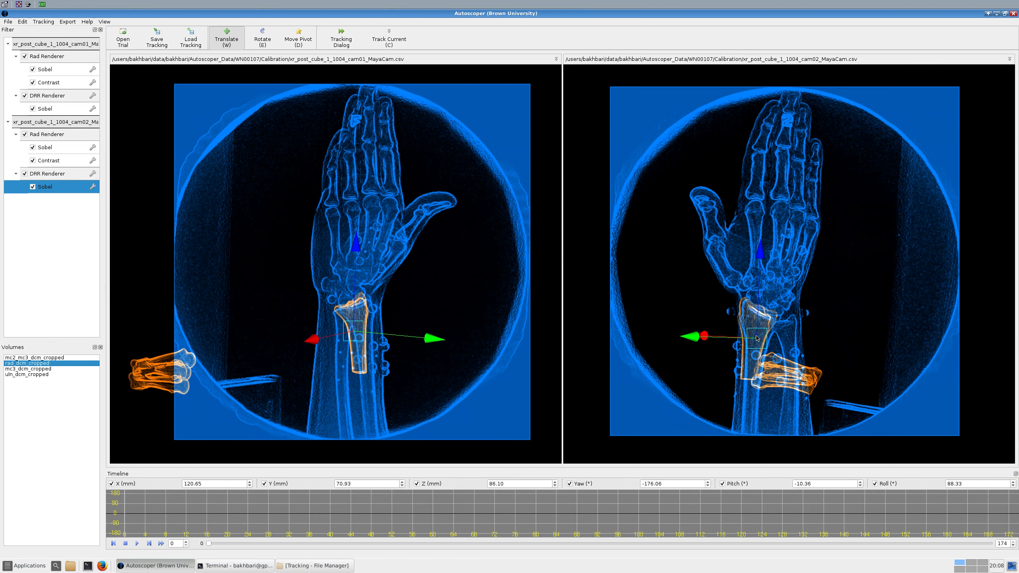
drag(762, 341, 758, 338)
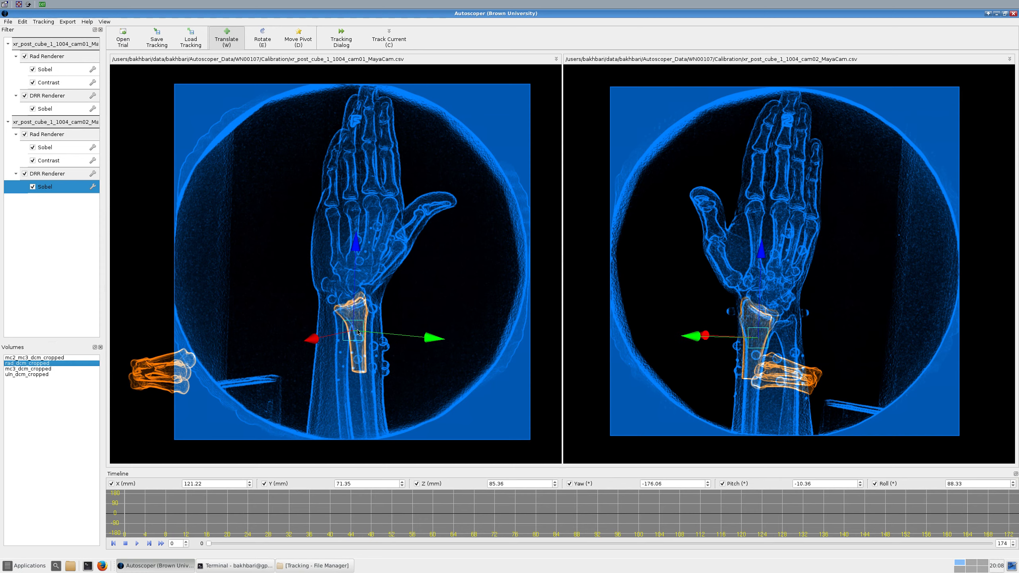
drag(360, 333, 363, 331)
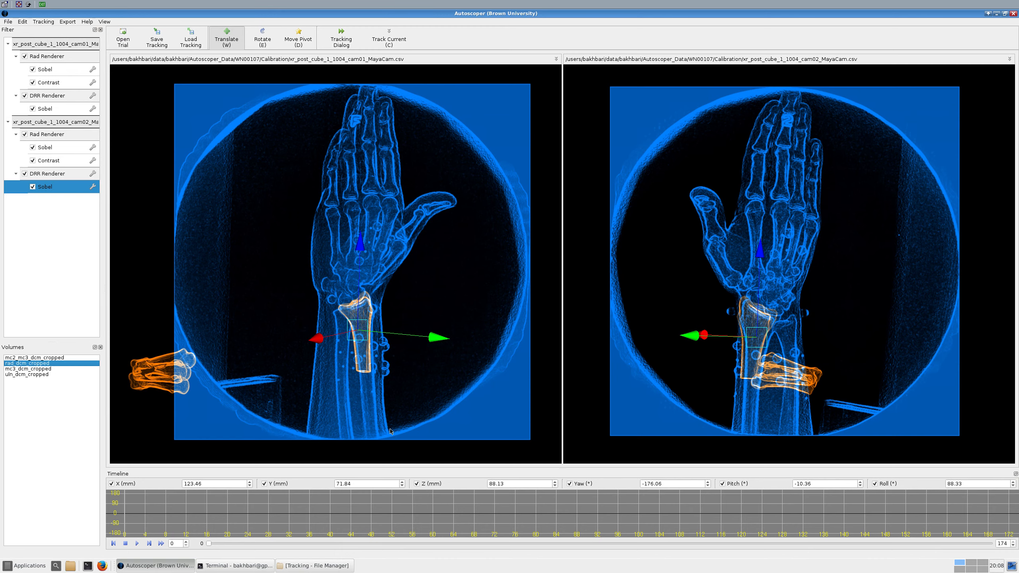
Optimize the radius pose on frame 0 with Track Current and check the NCC output in the terminal, moved clear of the camera 2 view.
click(260, 566)
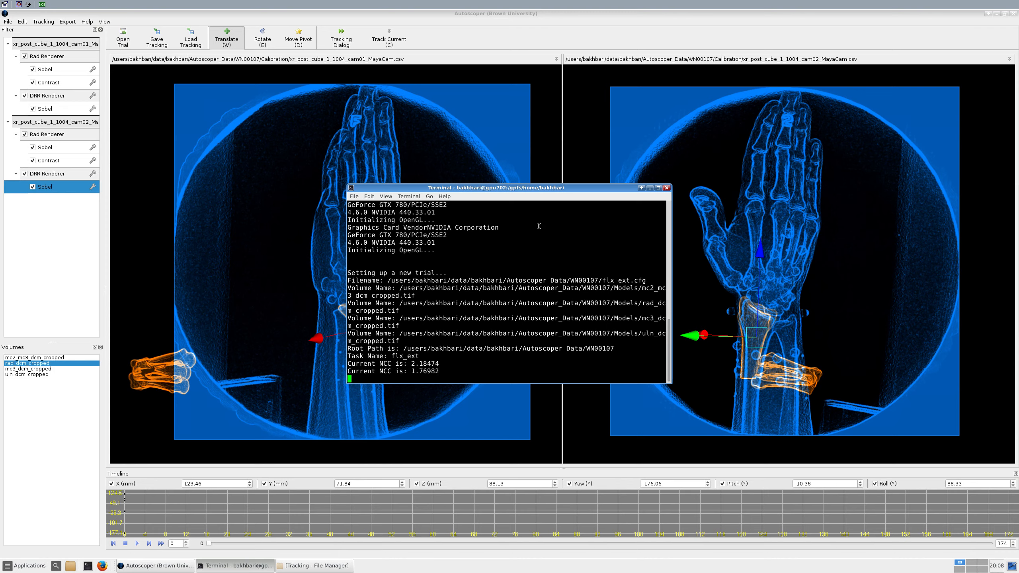
drag(542, 190, 245, 88)
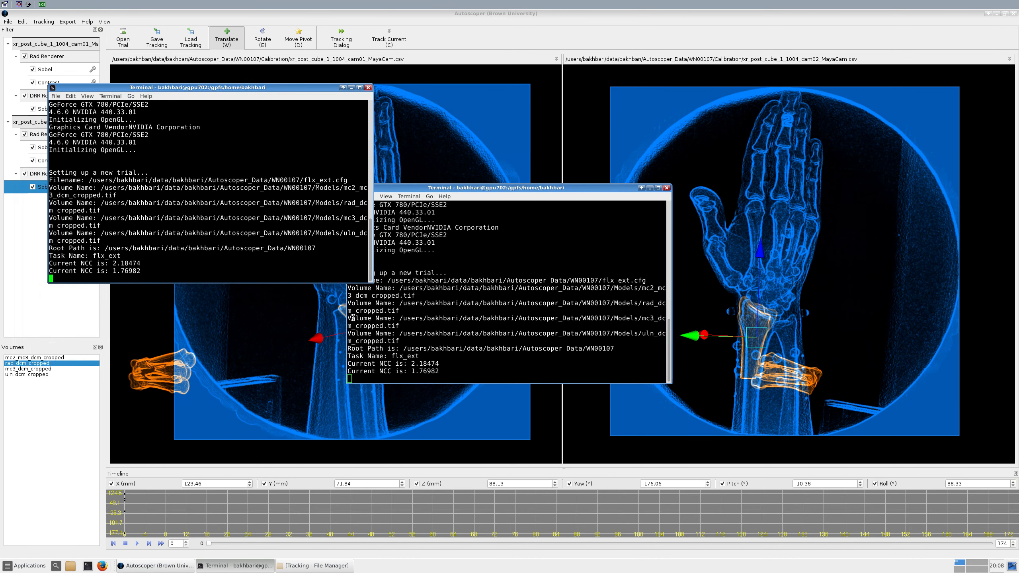
click(762, 340)
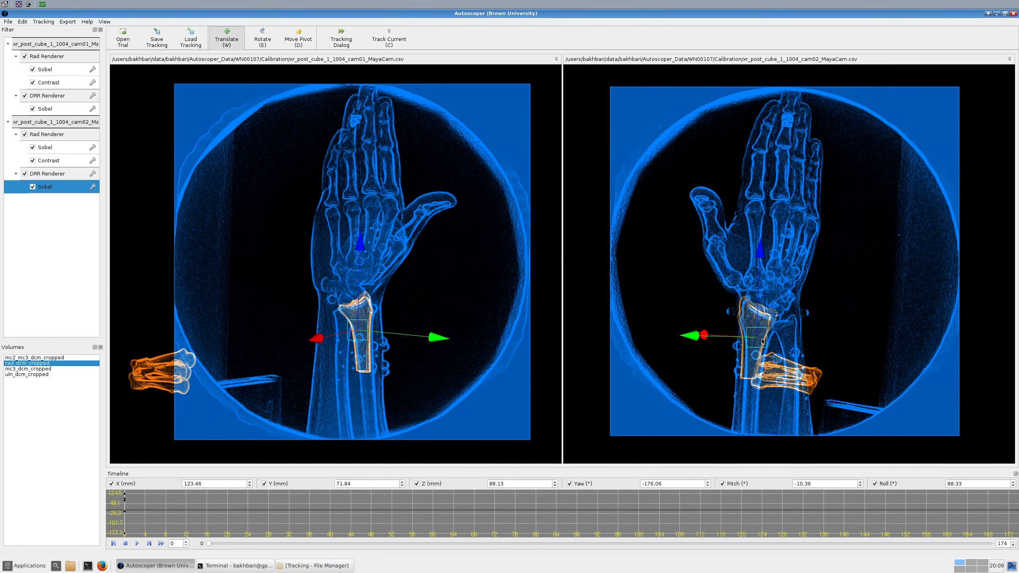
click(263, 566)
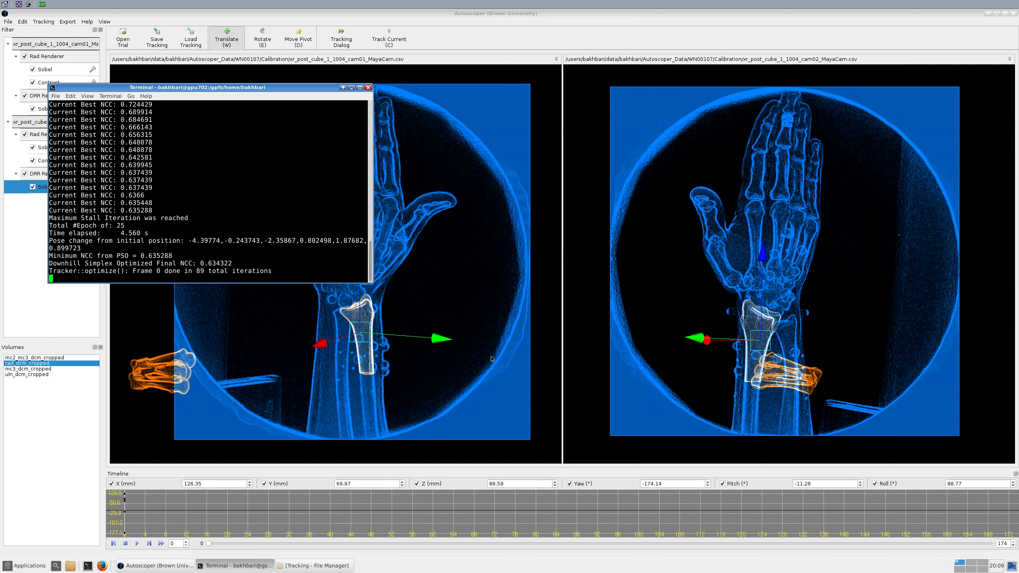
click(366, 338)
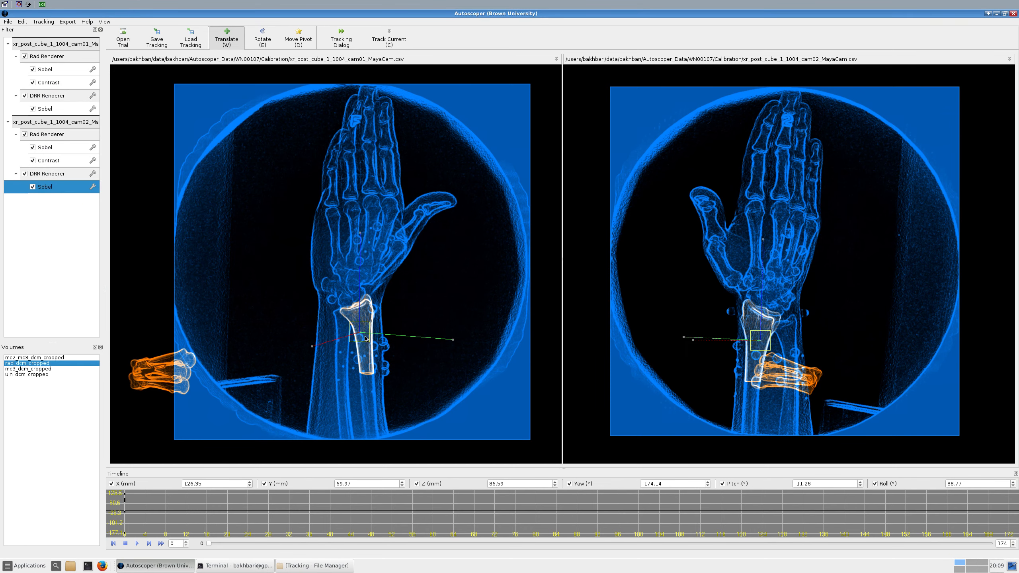
Offset the tracked radius slightly by hand, to pitch about -10.2° and position about X 127.3, Y 69.4, Z 87.5 mm.
key(e)
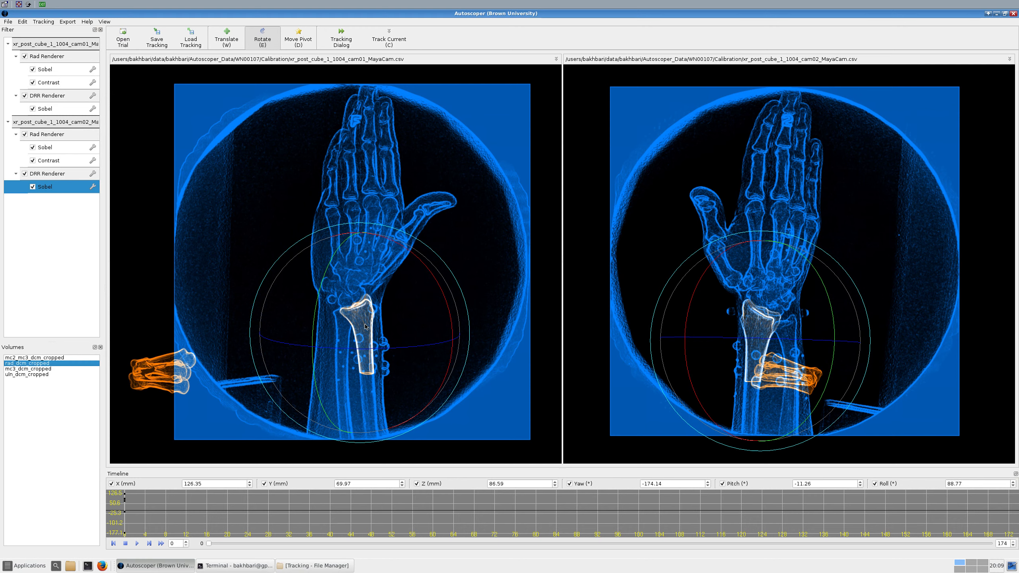
drag(366, 327, 364, 330)
key(w)
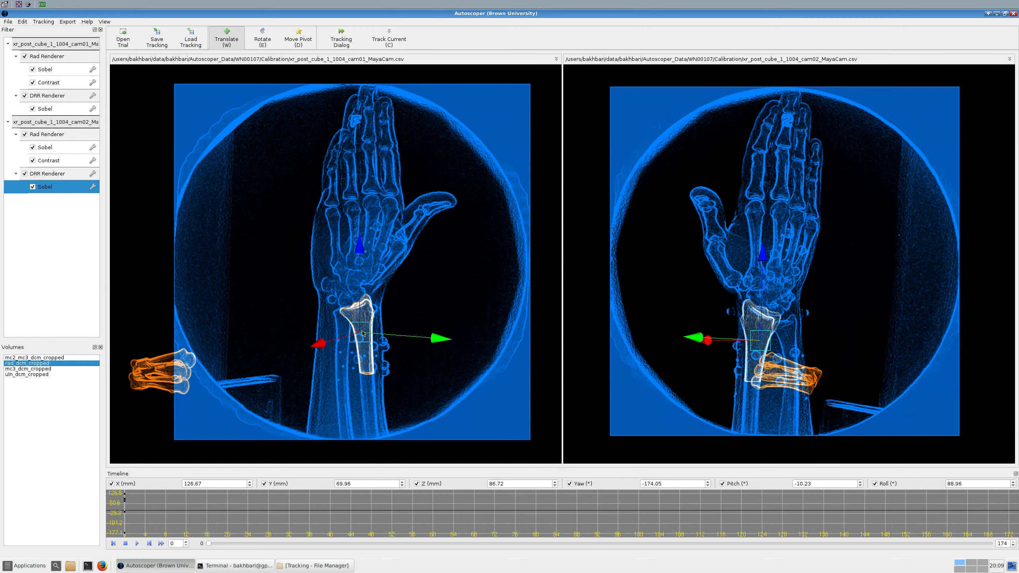
drag(365, 335, 364, 333)
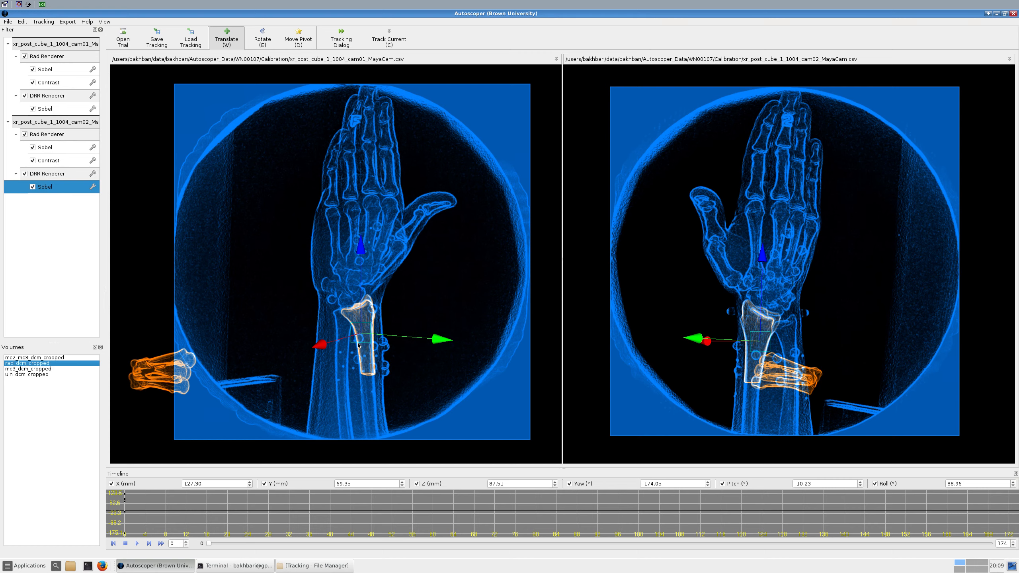
Run Track Current again on frame 0 and compare the NCC values before and after in the terminal.
click(236, 565)
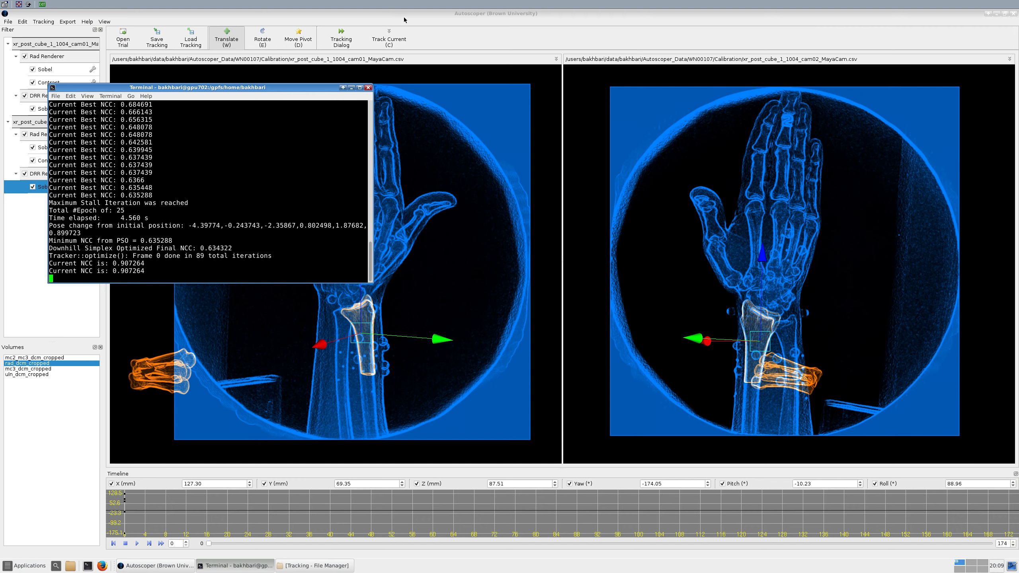
click(392, 38)
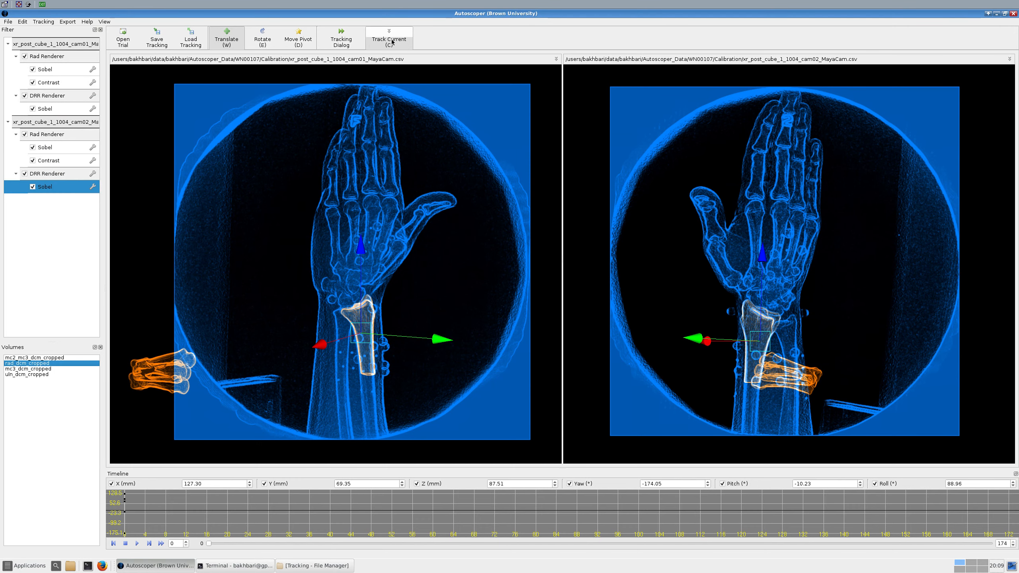
click(242, 569)
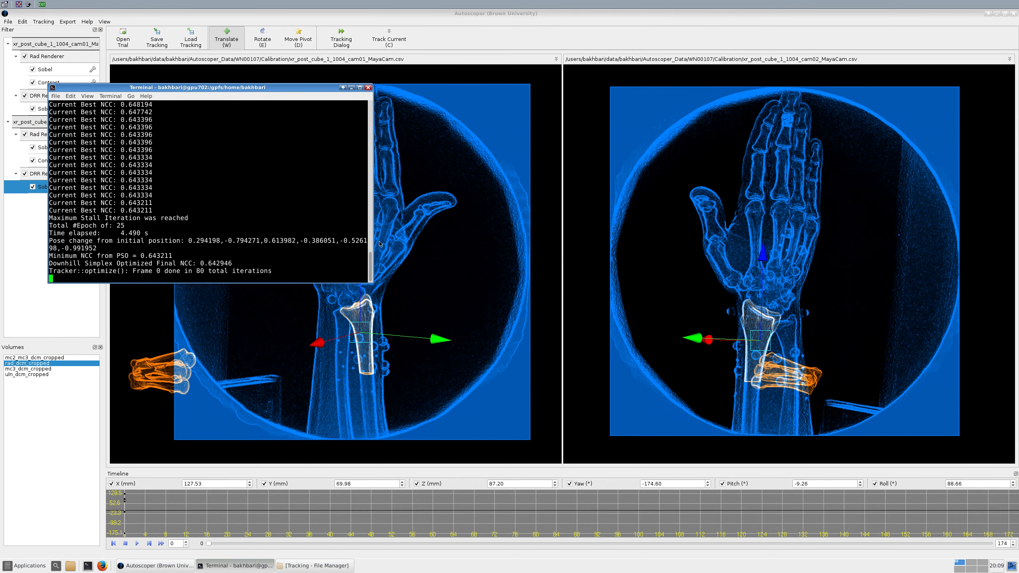
click(418, 298)
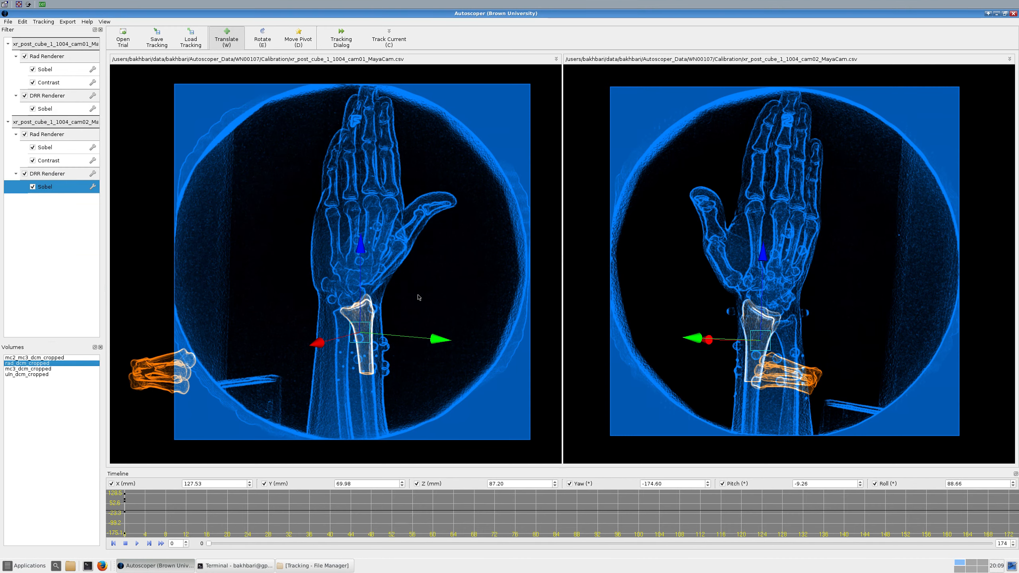
Advance to frame 1, track the radius there, and review the optimizer output in a widened terminal window.
click(149, 543)
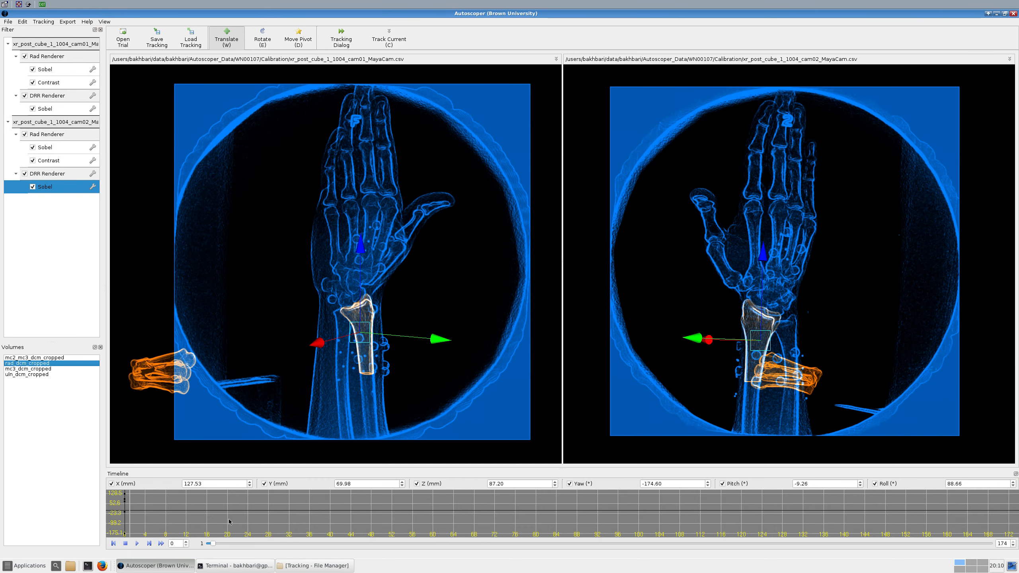
click(227, 566)
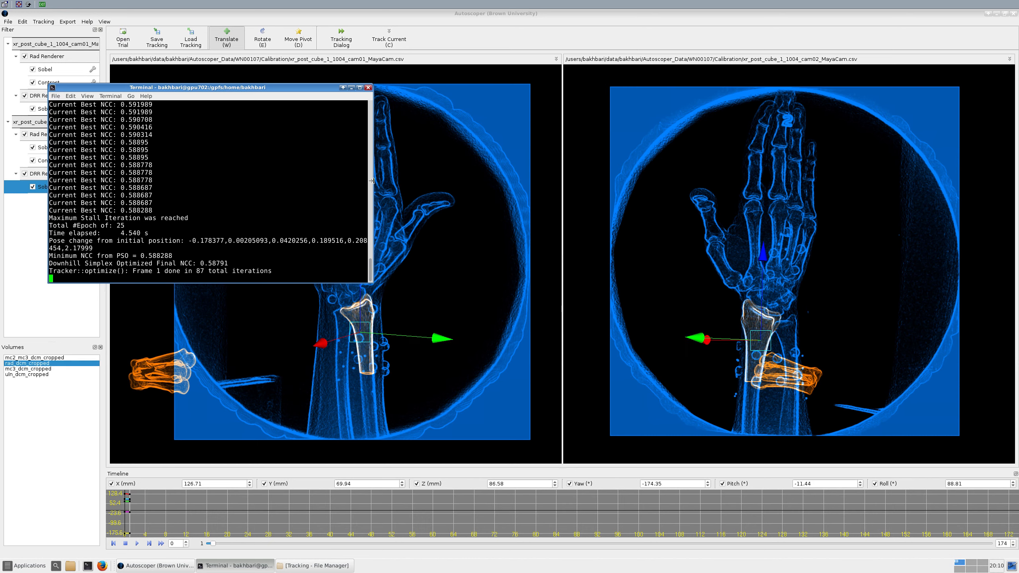
drag(371, 181, 505, 181)
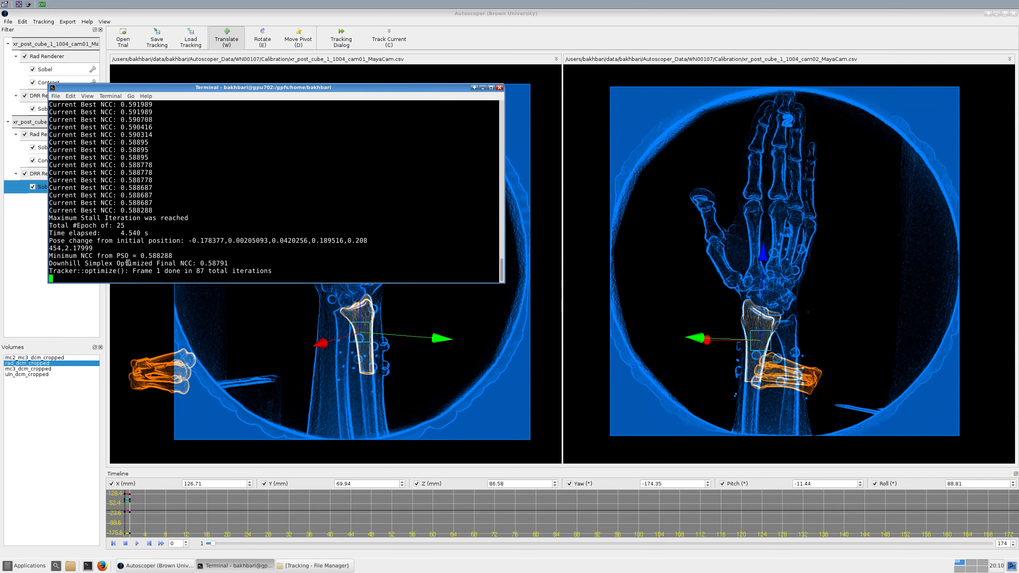
Check the frame 1 pose change in the terminal, return to frame 0 and delete the radius keyframe there.
double_click(89, 249)
click(114, 545)
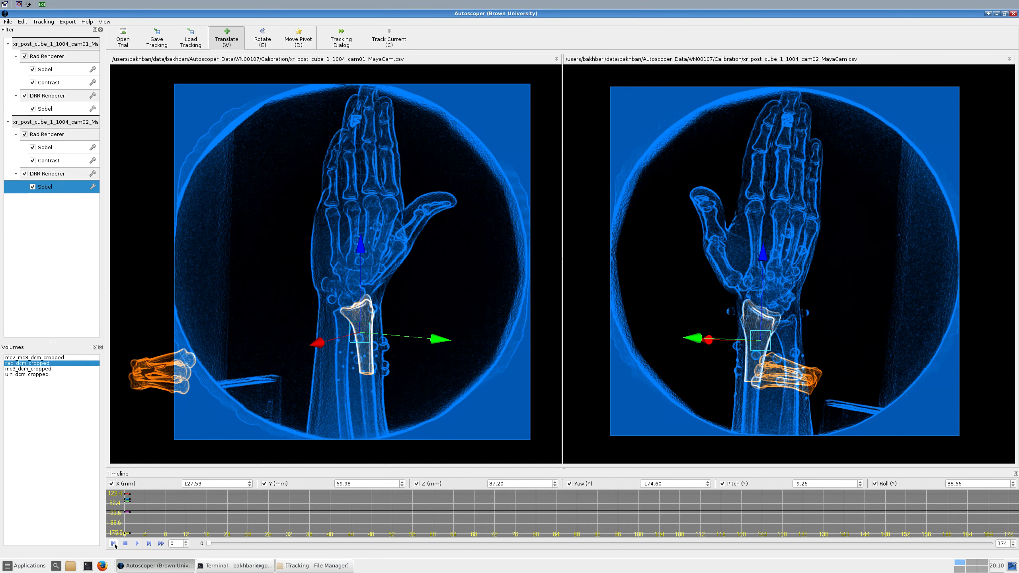
click(22, 22)
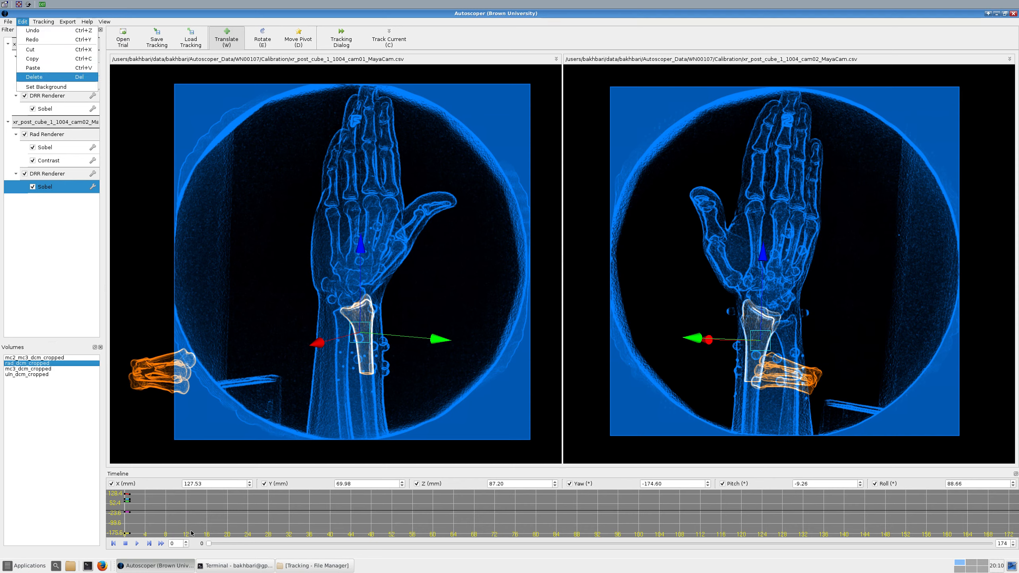
key(Return)
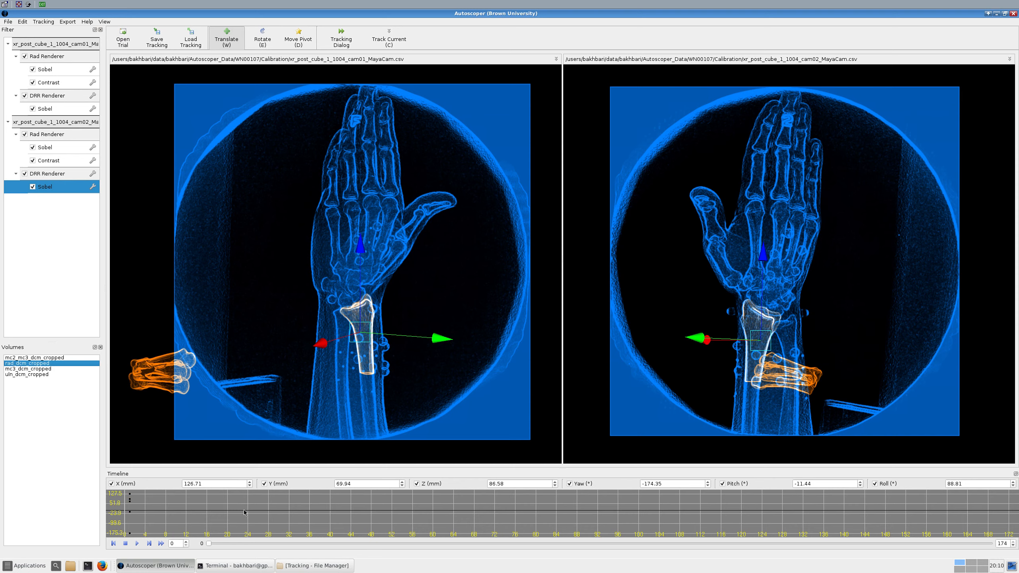
Track the radius on frame 0 from its current pose and check the resulting NCC and pose change in the terminal.
click(216, 566)
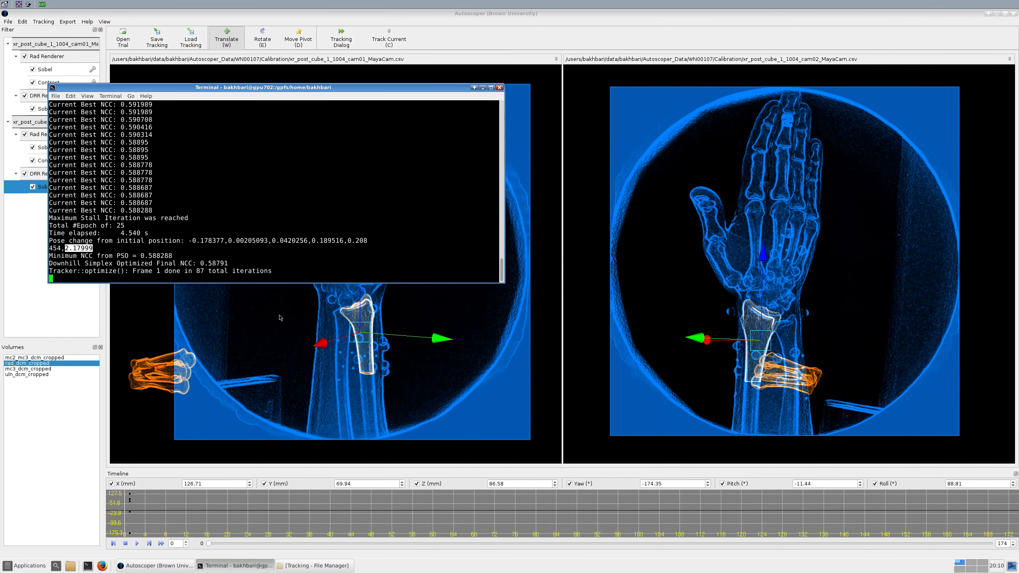
click(361, 335)
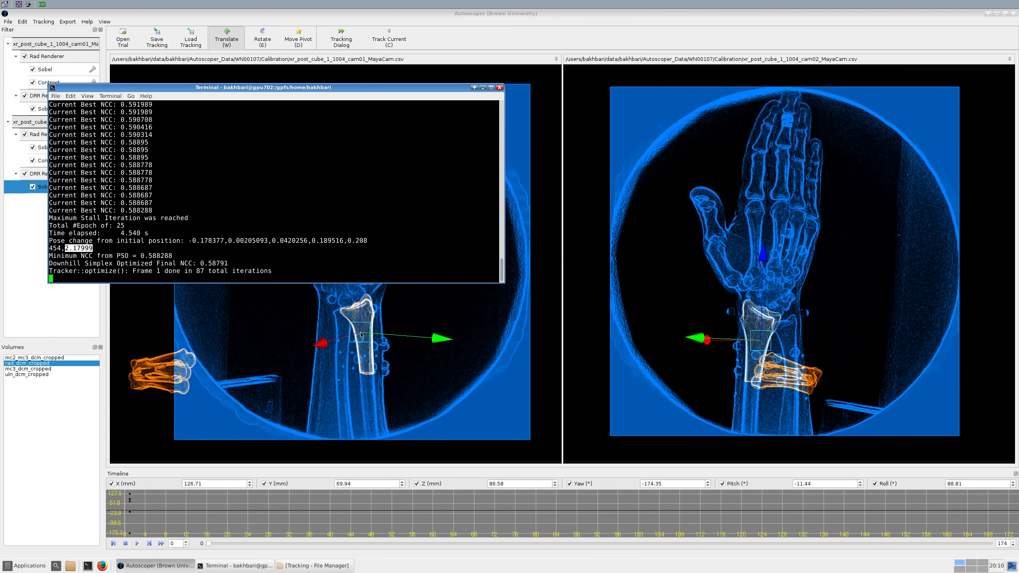
click(362, 335)
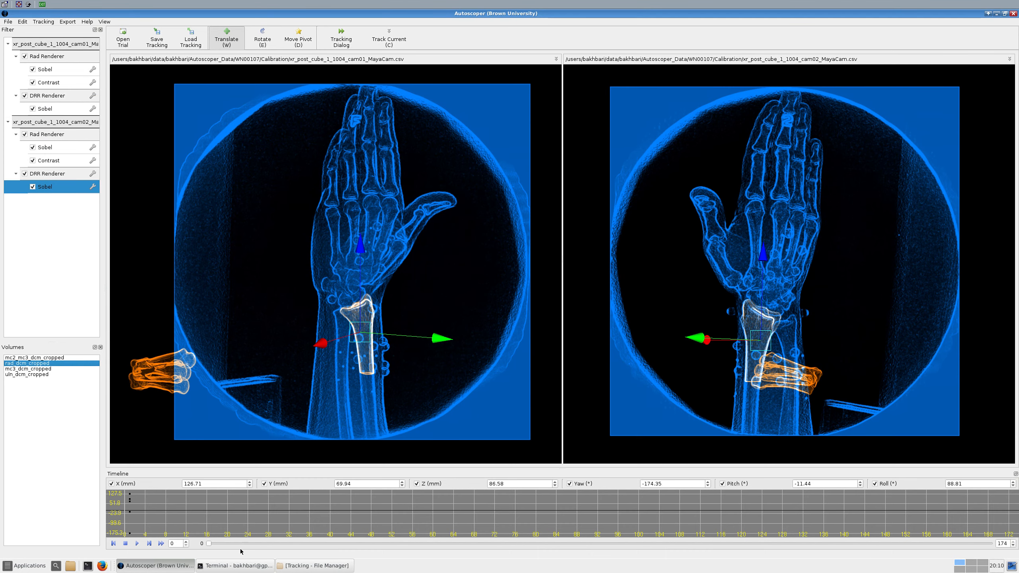
click(241, 565)
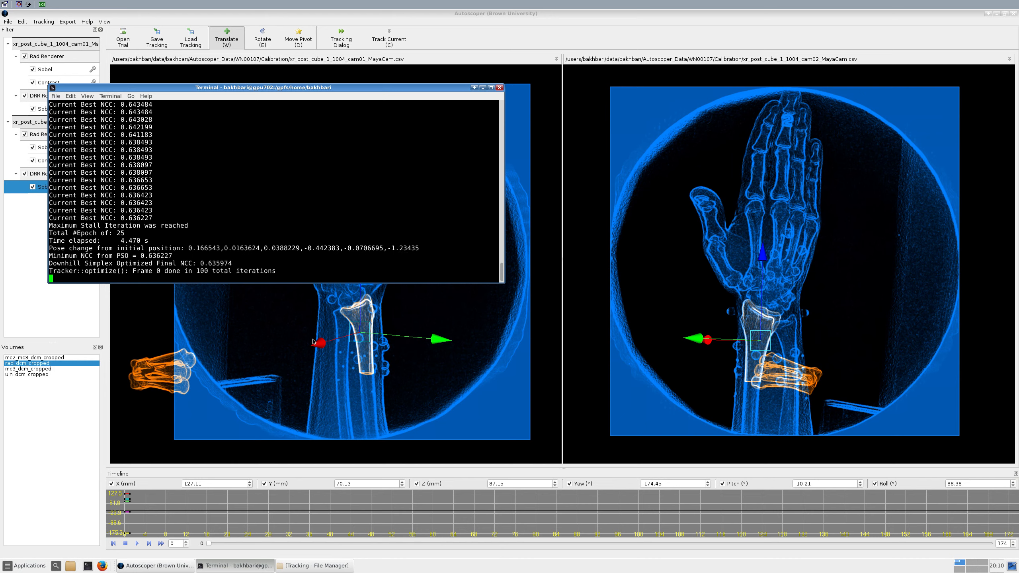
Advance to frame 1, check its current NCC in the terminal, and delete the radius keyframe on that frame.
click(150, 544)
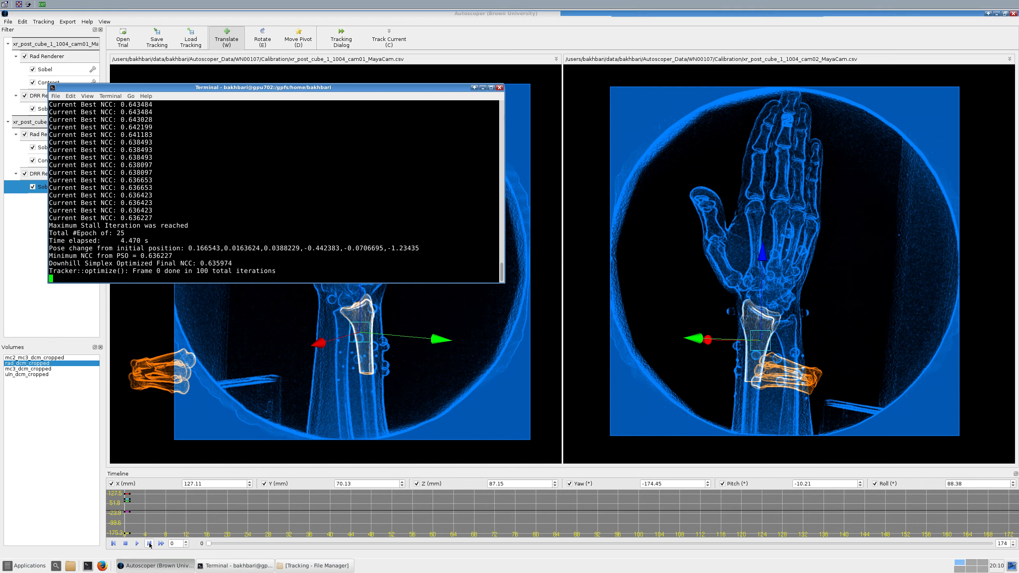
click(150, 543)
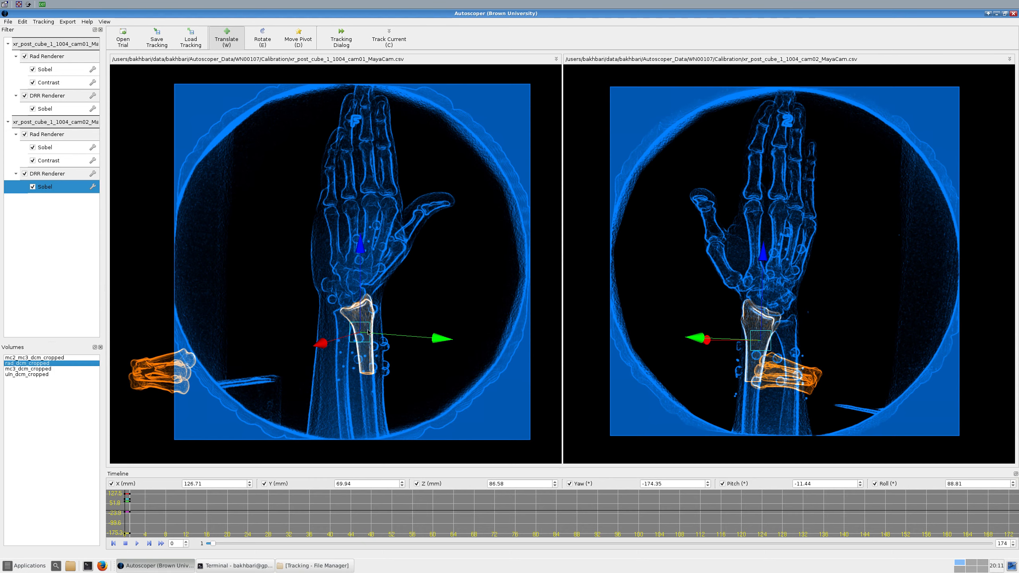
click(235, 566)
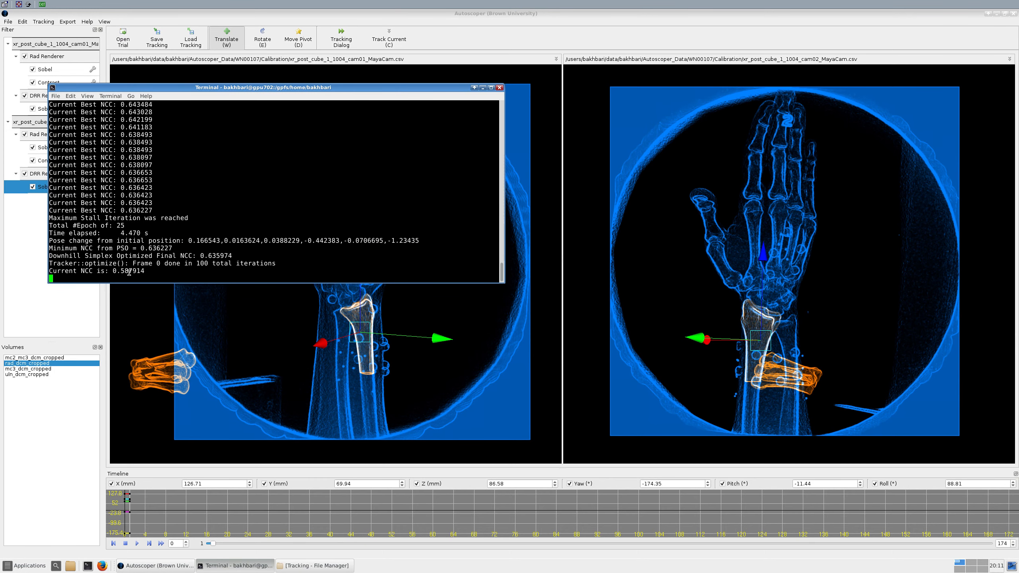
click(27, 23)
click(22, 22)
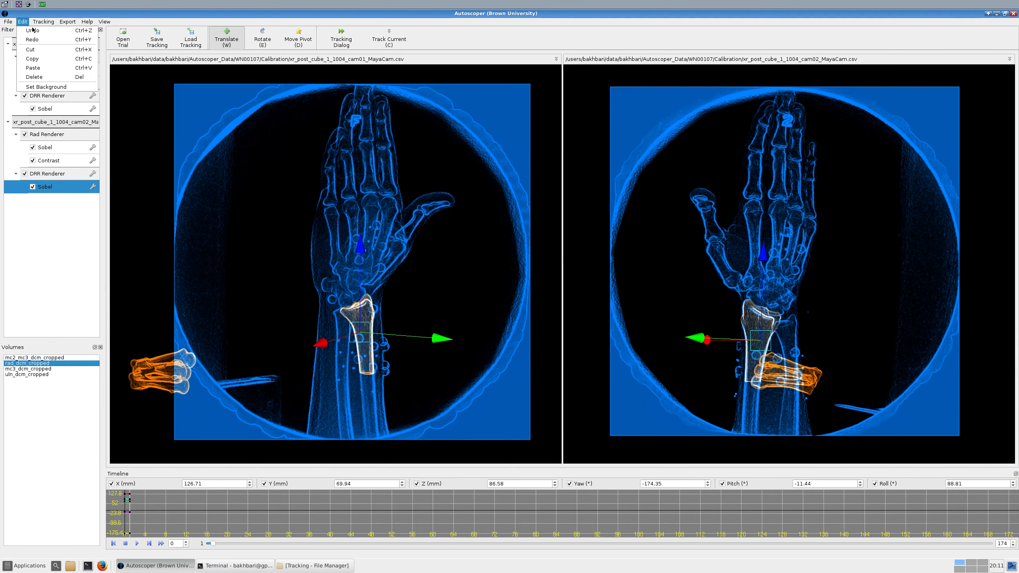
click(55, 77)
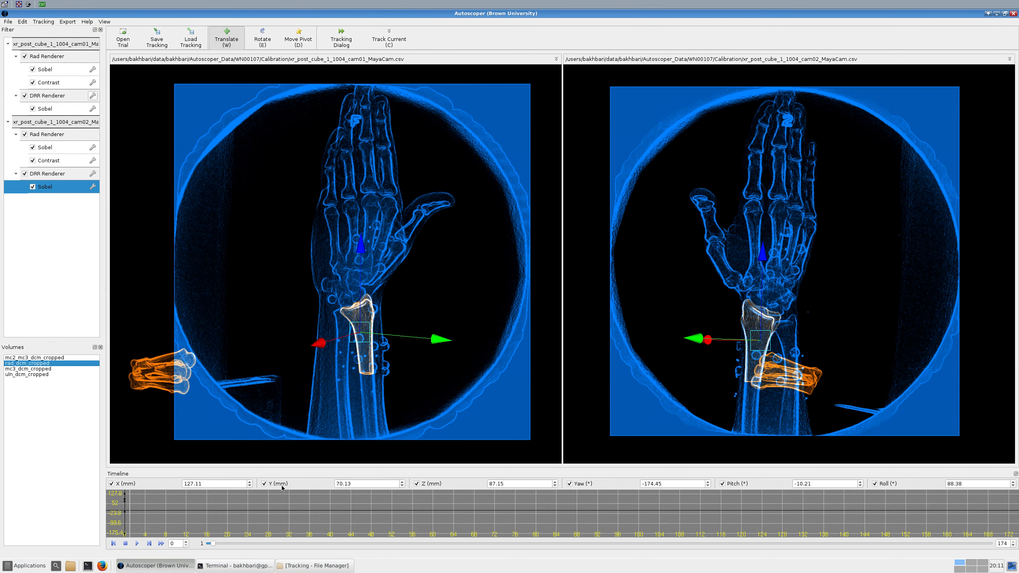
Track the radius on frame 1 and compare its NCC and pose change with the earlier optimizer output in the terminal.
click(247, 563)
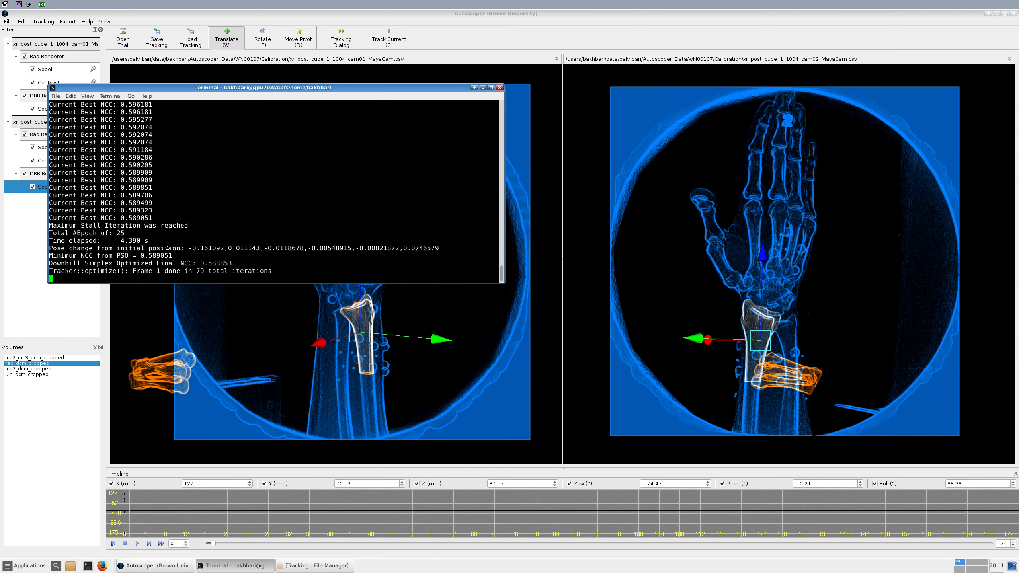
scroll(166, 246, up, 6)
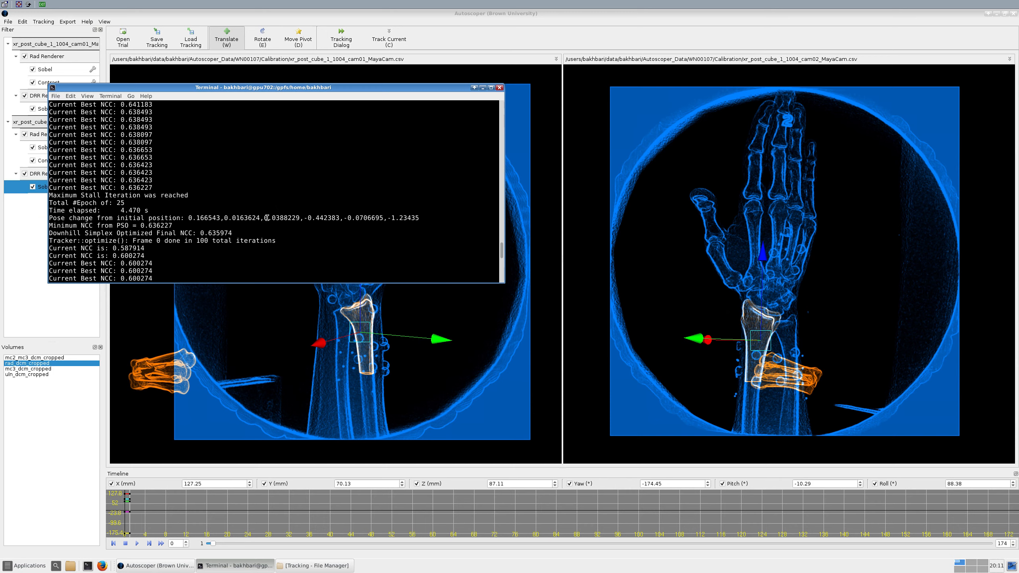
scroll(266, 218, down, 7)
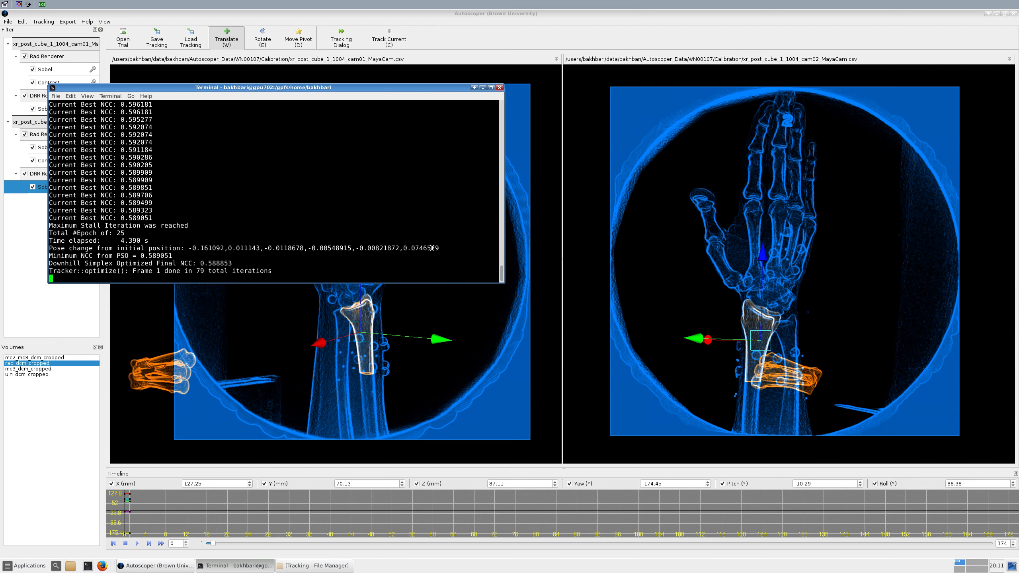
drag(440, 247, 203, 247)
click(202, 247)
Repeat Track Current for the radius on frames 0 and 1, checking the optimizer output after each run.
click(113, 543)
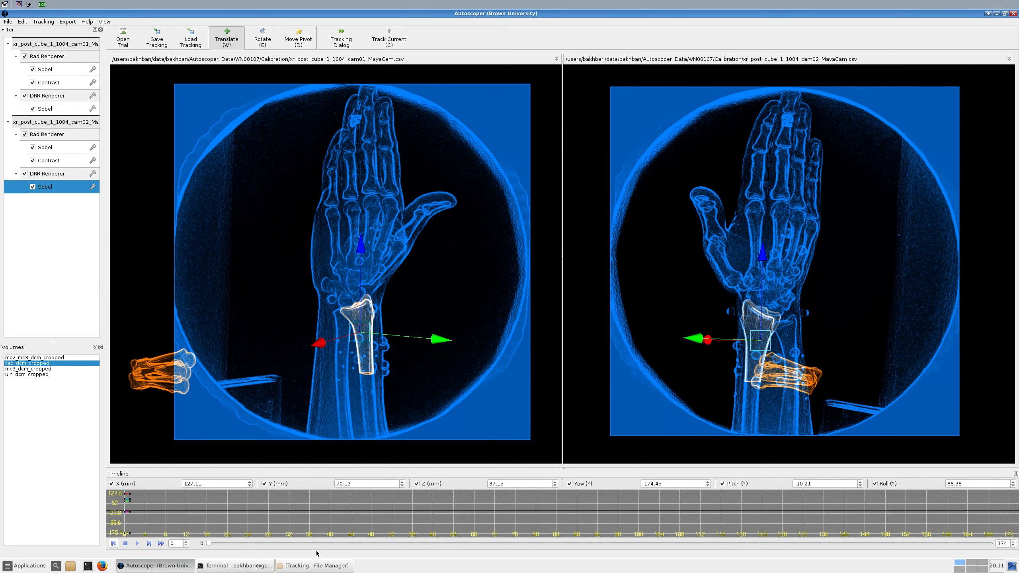
click(253, 570)
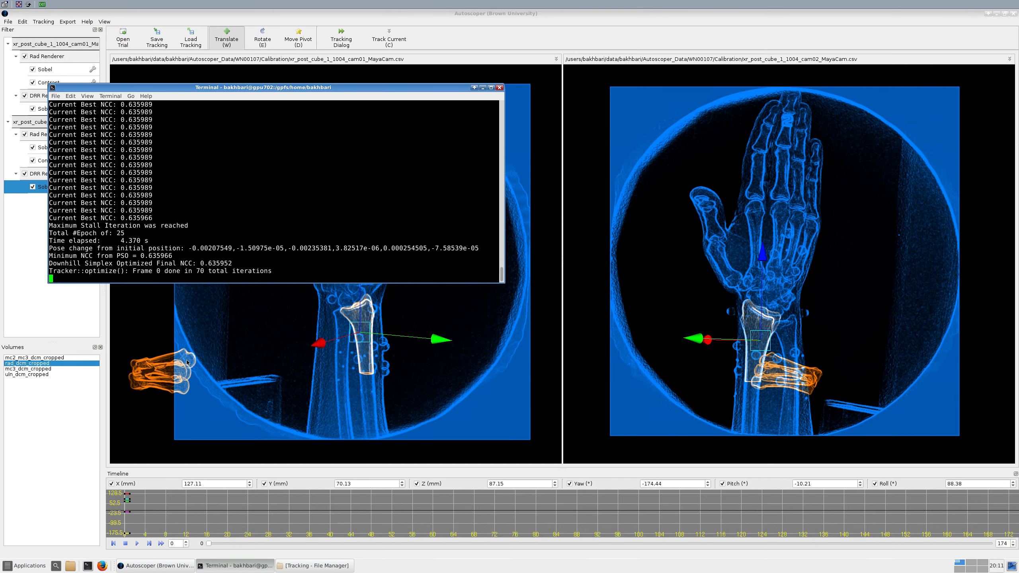
click(150, 544)
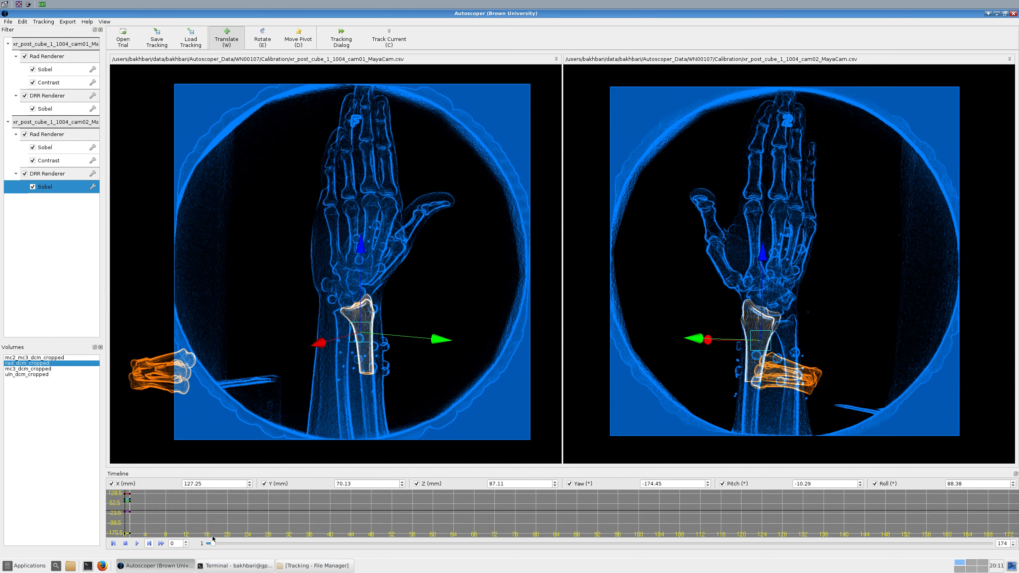
click(246, 566)
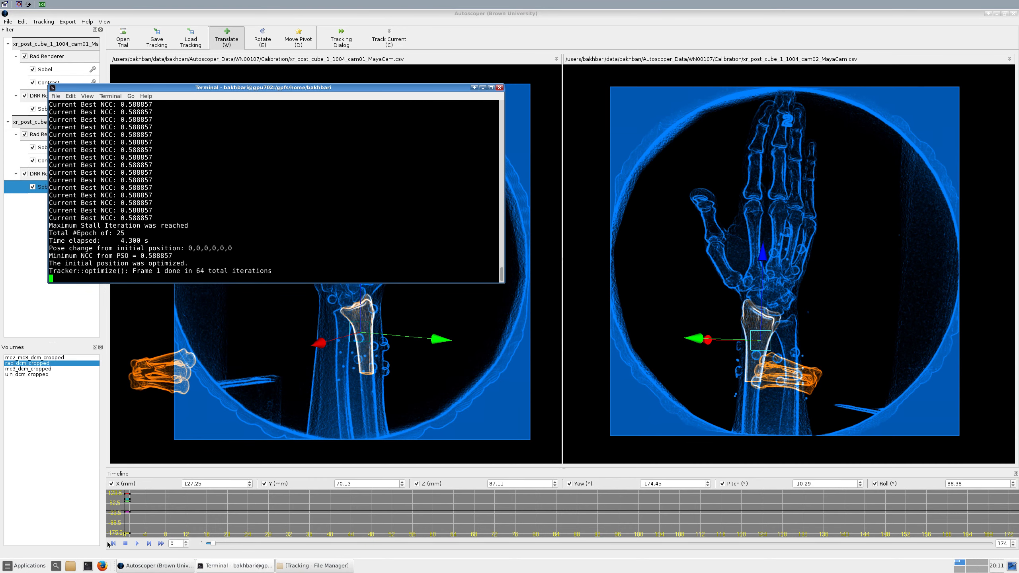
Track the radius on frames 10, 20 and 30, reviewing the final NCC in the terminal after each frame.
click(163, 546)
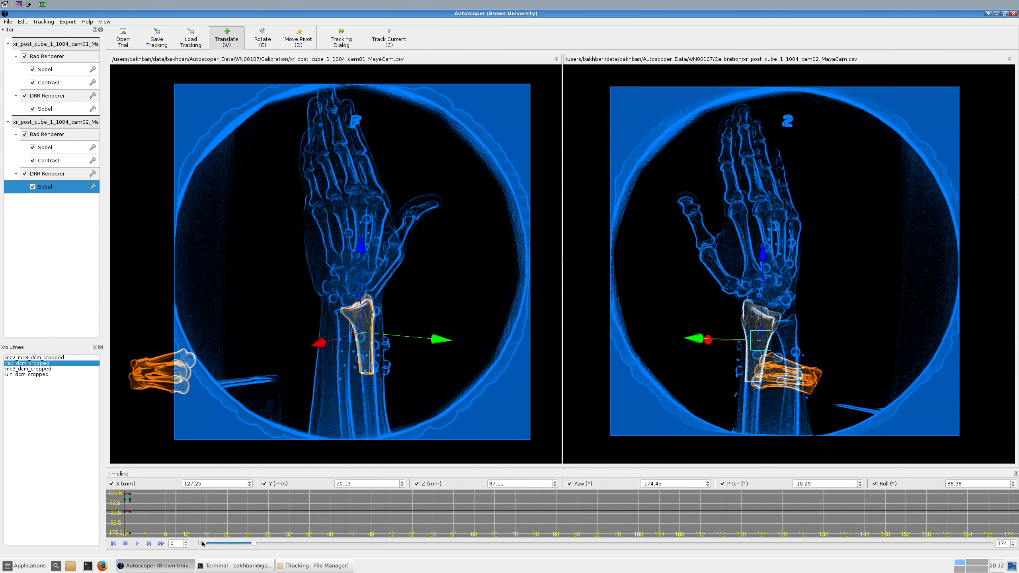
click(226, 565)
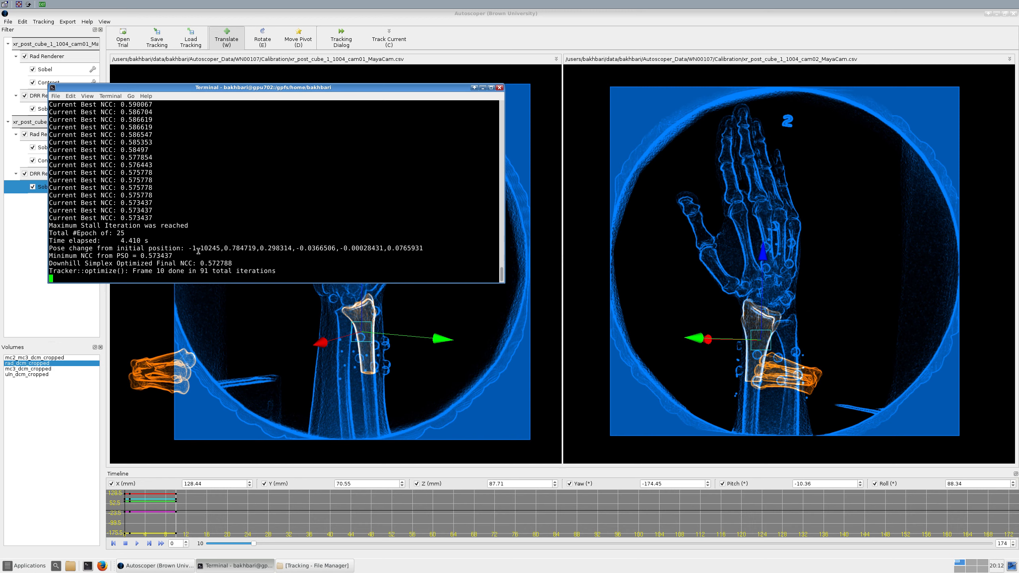
click(162, 543)
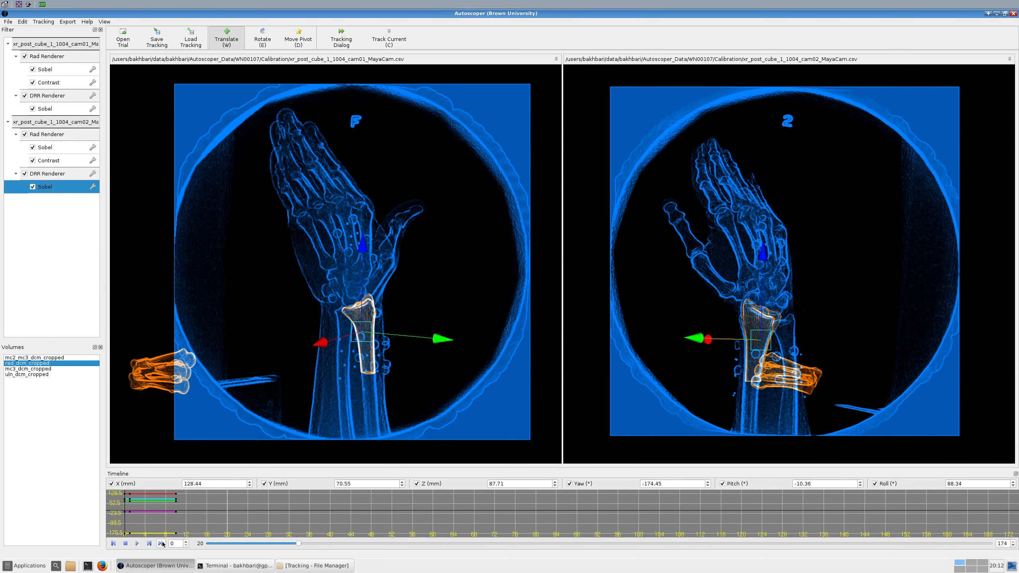
click(228, 566)
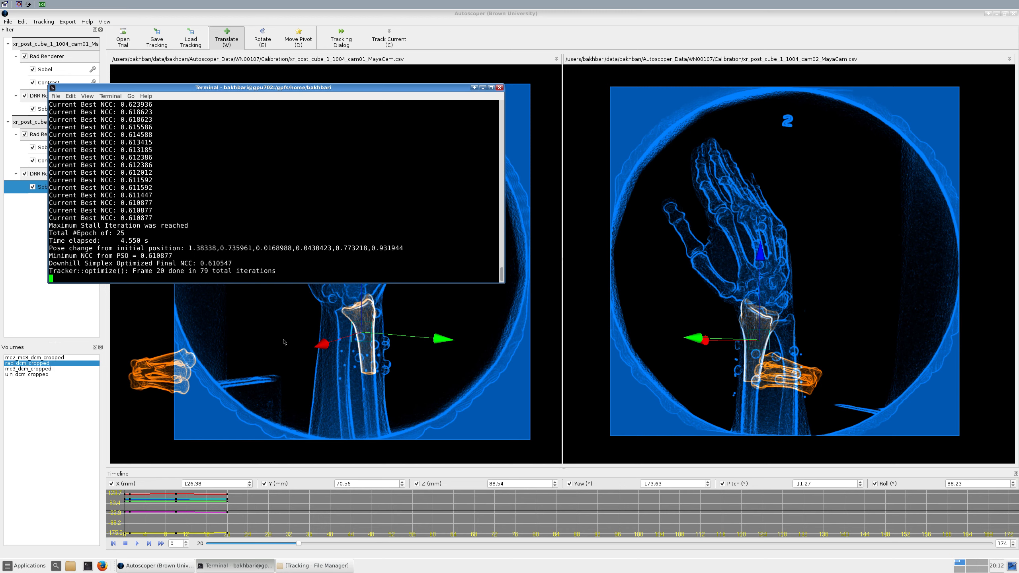
click(160, 544)
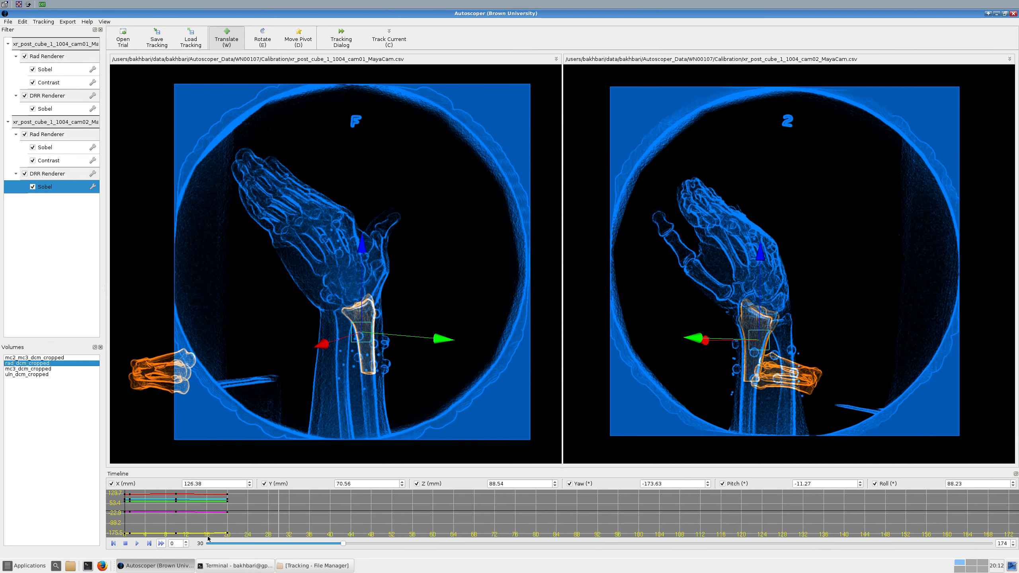
click(237, 566)
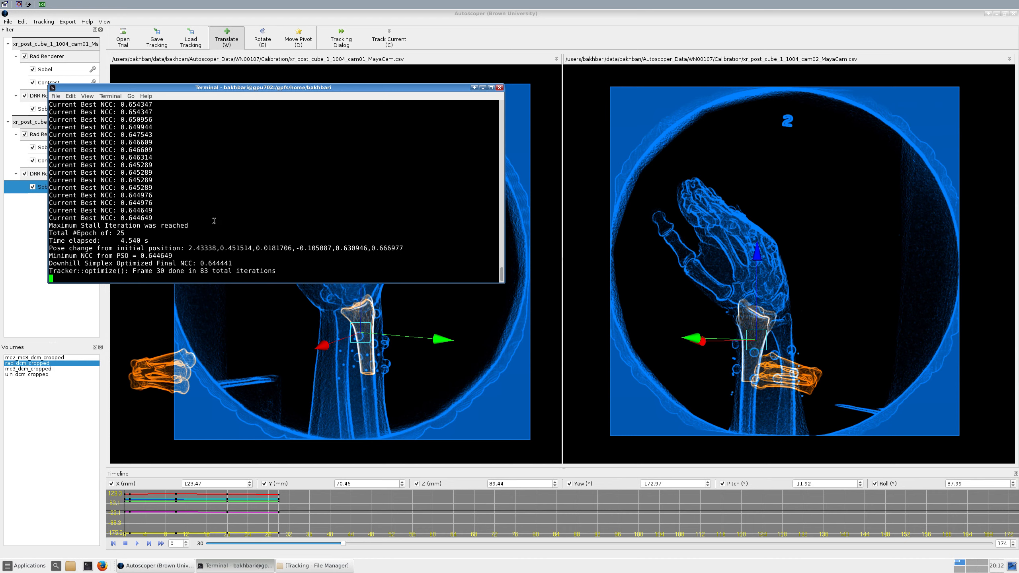
Scrub the timeline between frames 0 and 30 to examine how well the radius follows the X-ray images, ending on frame 0.
click(344, 546)
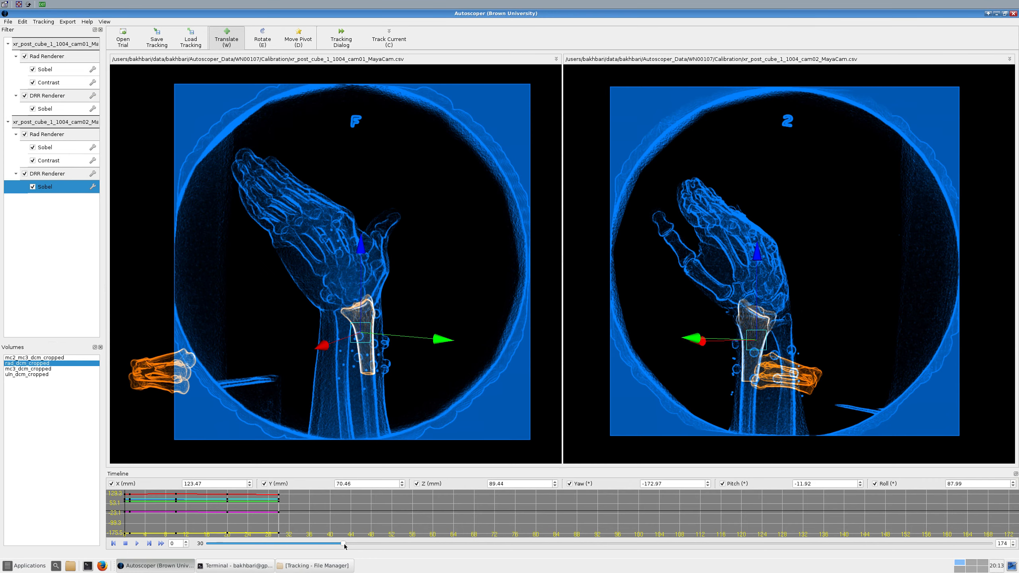
drag(337, 546, 164, 546)
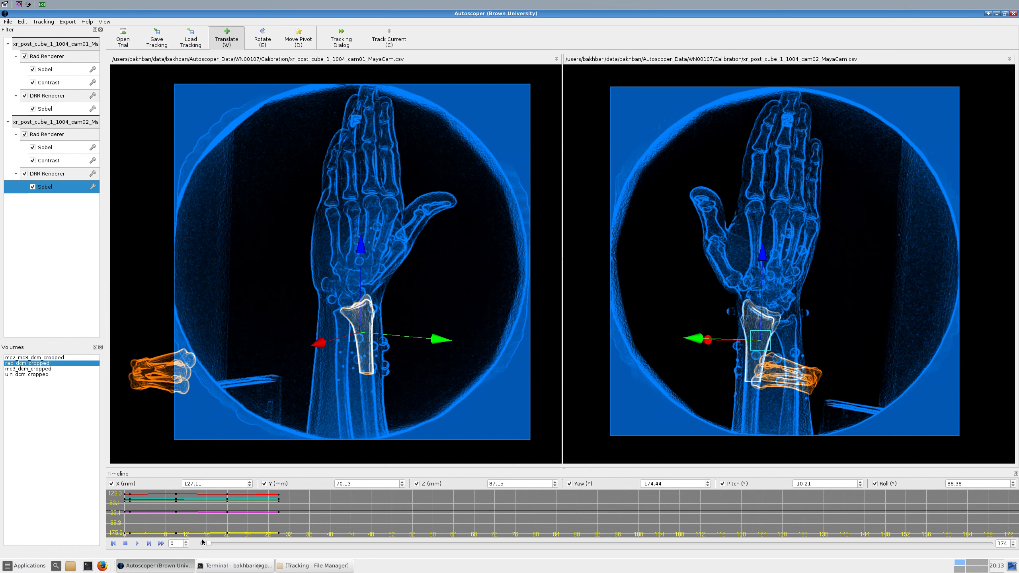
click(275, 546)
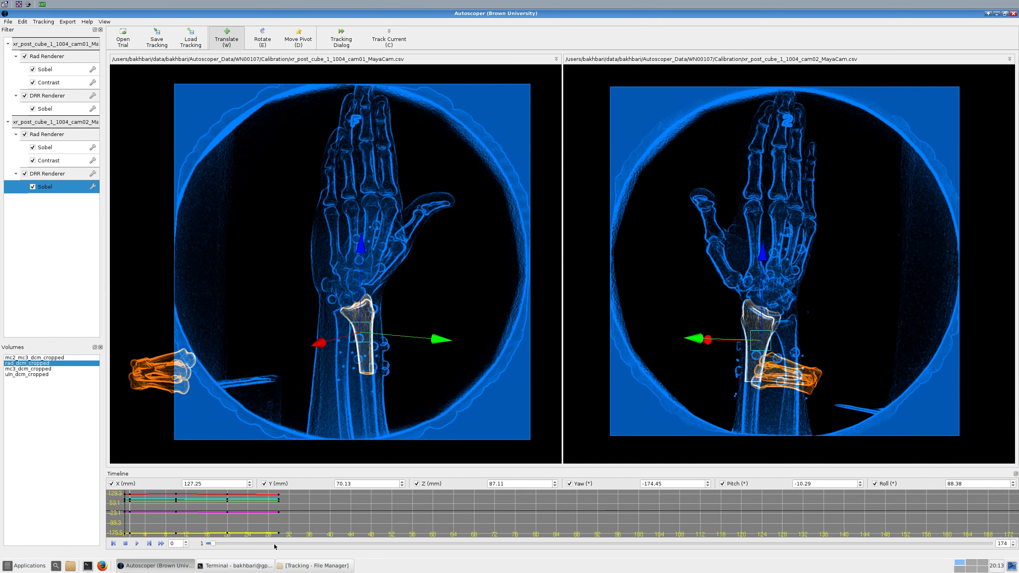
click(300, 544)
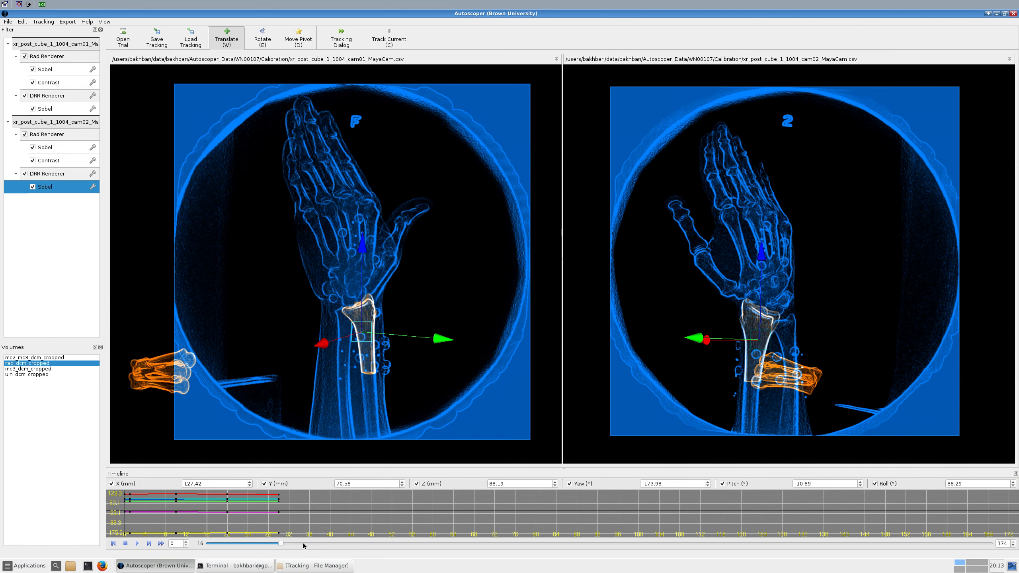
click(306, 545)
click(308, 545)
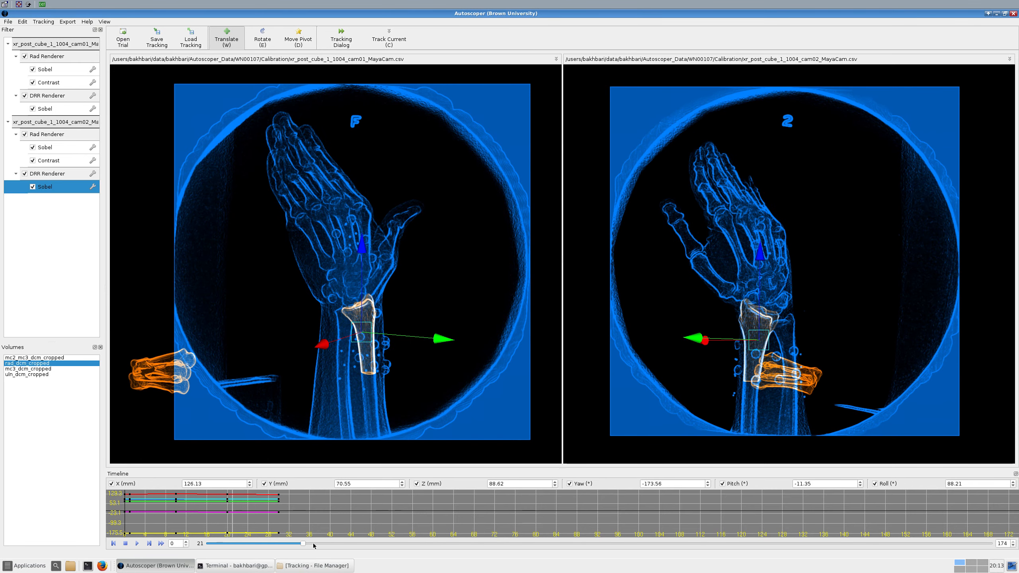
click(320, 545)
drag(333, 545, 191, 545)
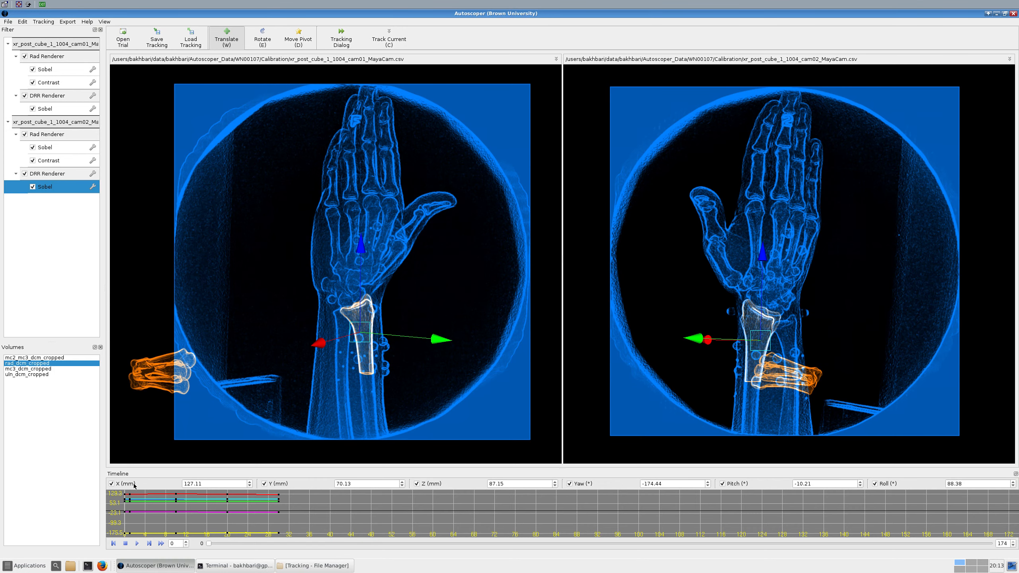
Move the ulna volume onto the forearm and rotate it upright beside the radius, at about yaw 178°, pitch -30°, roll 102°.
click(32, 375)
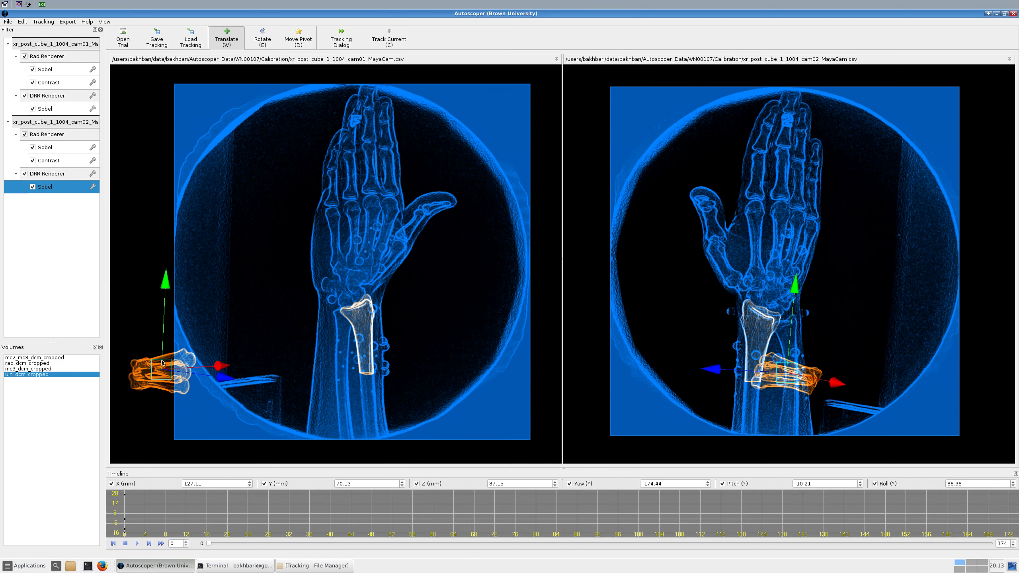
drag(283, 343, 342, 332)
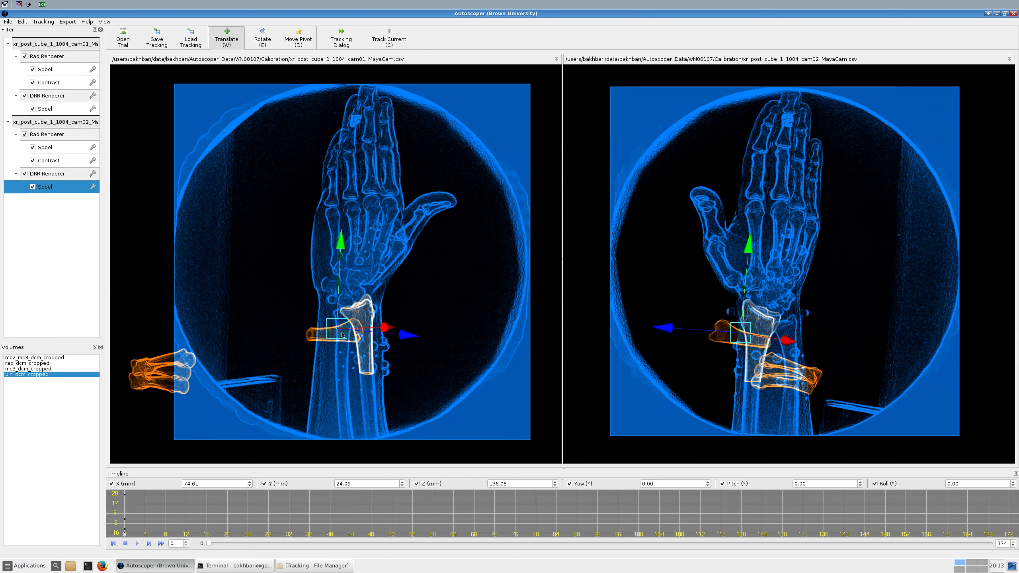
key(e)
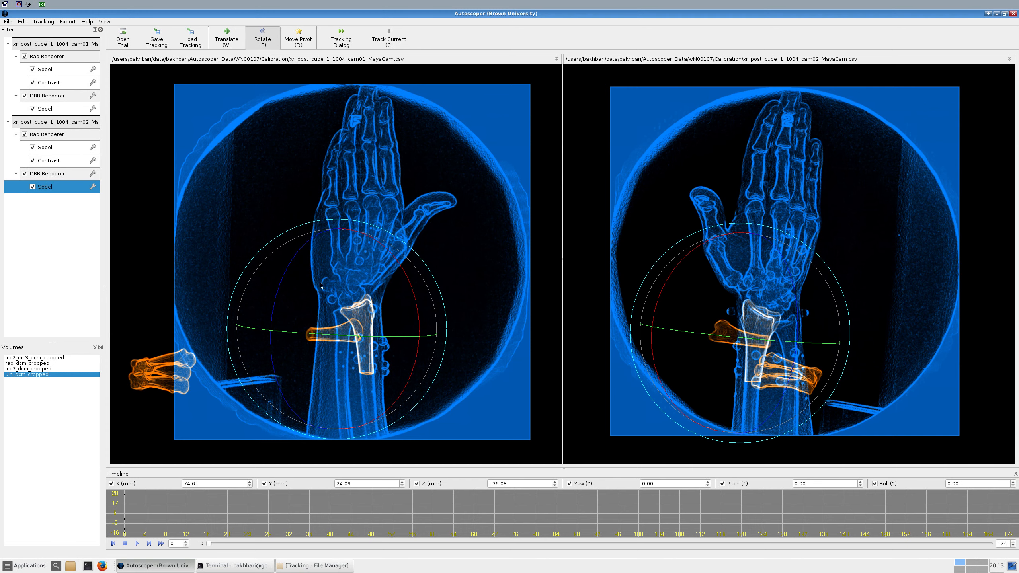
mouse_move(353, 331)
mouse_down()
mouse_move(342, 332)
mouse_move(353, 339)
mouse_up()
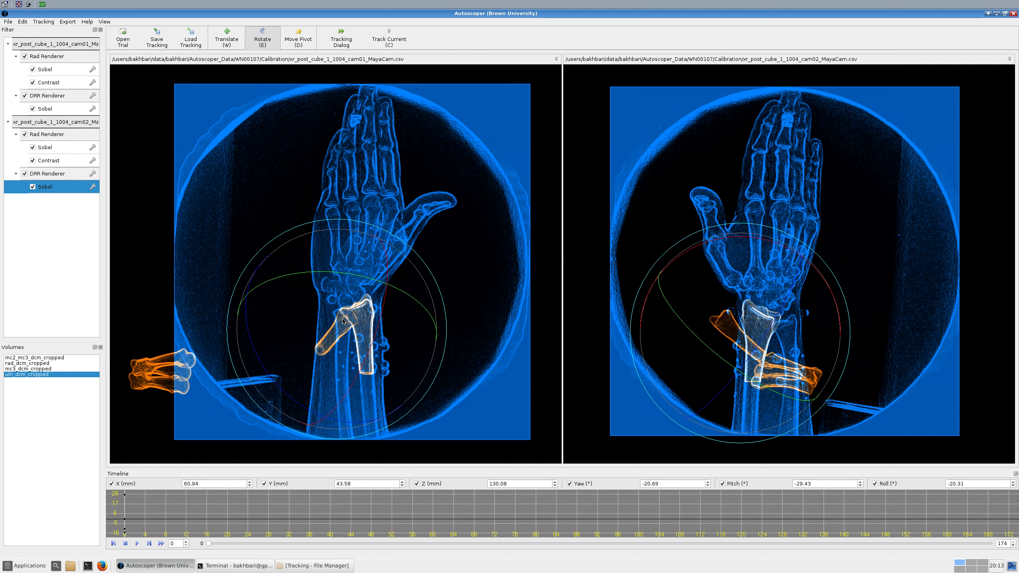
drag(299, 291, 341, 330)
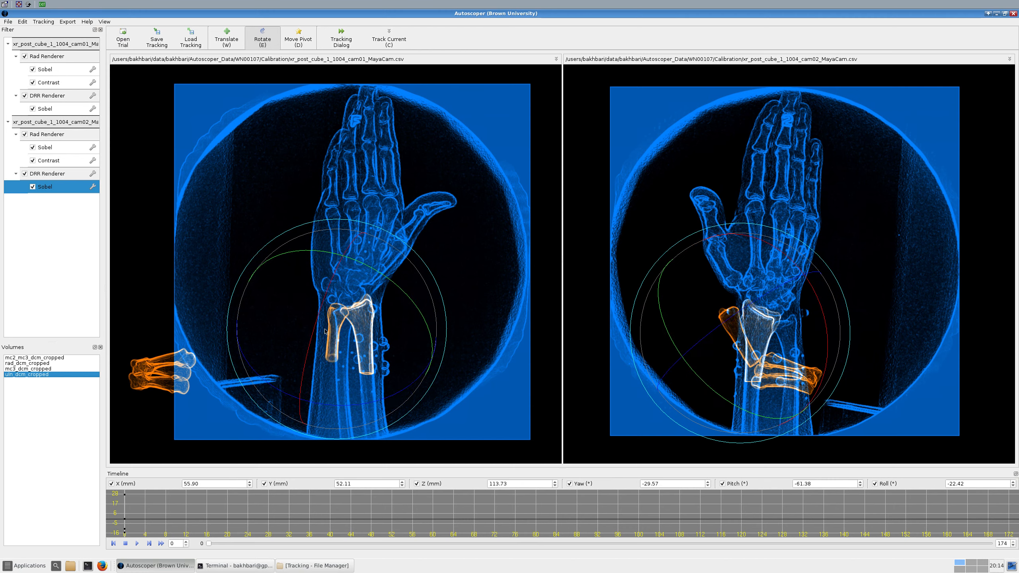
drag(321, 331, 367, 333)
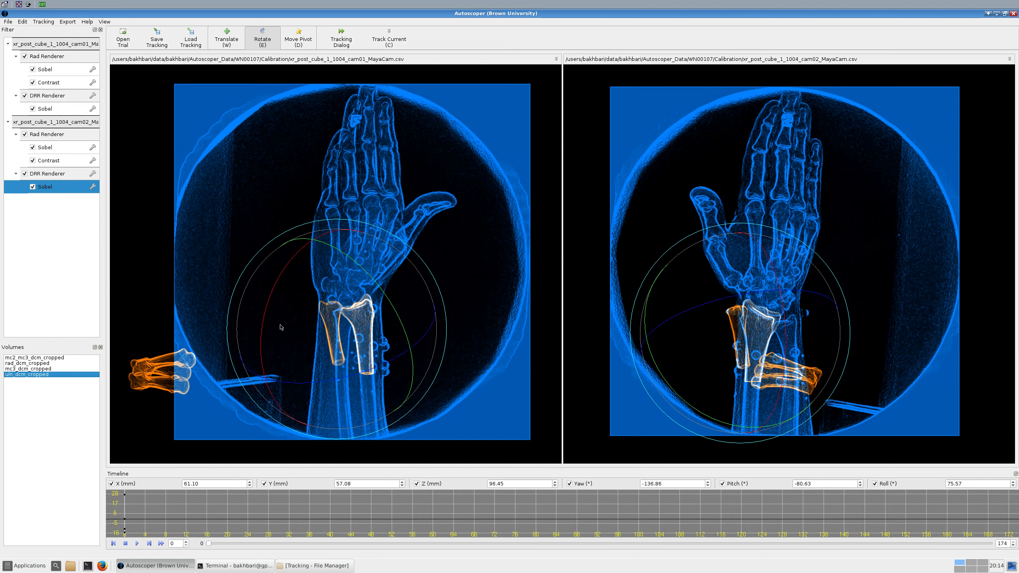
drag(323, 340, 333, 337)
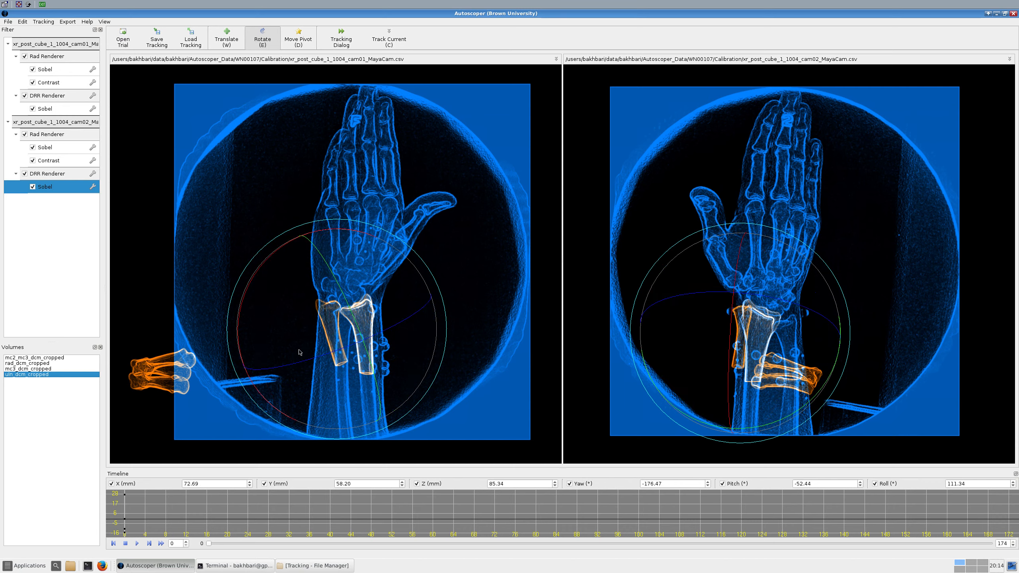
drag(409, 289, 437, 276)
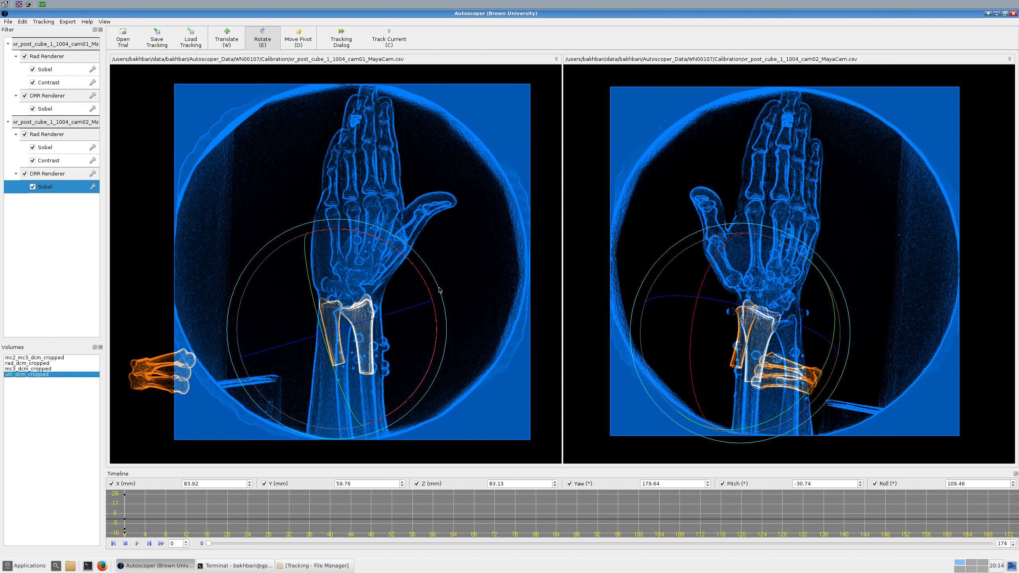
drag(439, 288, 448, 305)
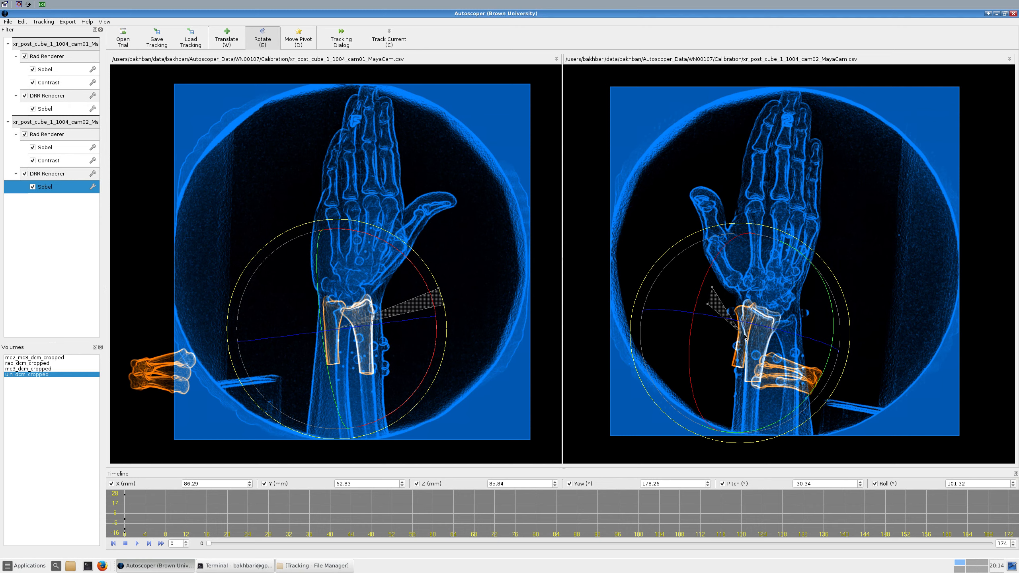
drag(745, 336, 742, 344)
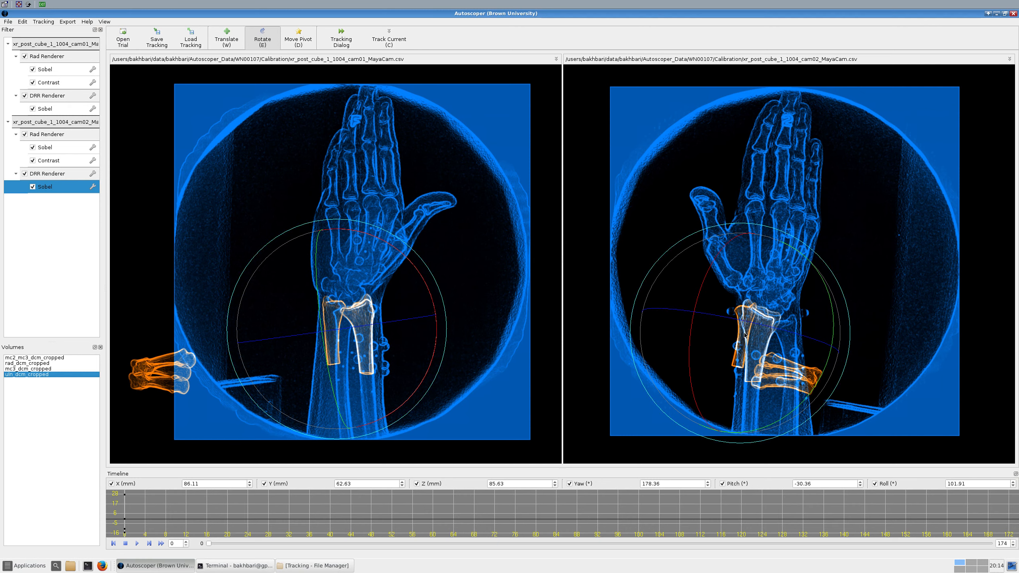
Shift the ulna onto its X-ray outline in the camera 2 view and rotate it to about yaw -179°, pitch -11°, roll 85°.
key(w)
drag(762, 343, 785, 332)
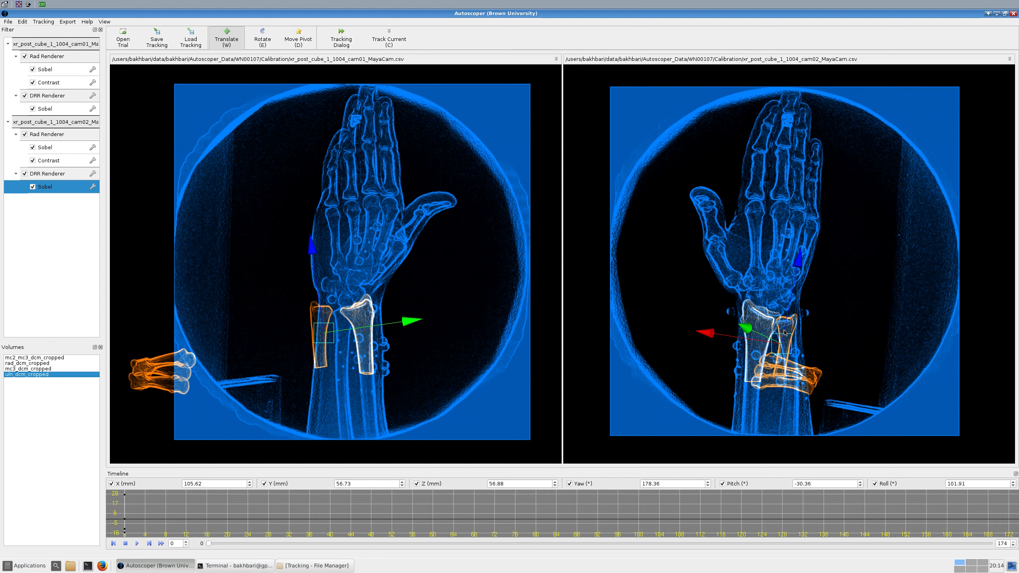
key(e)
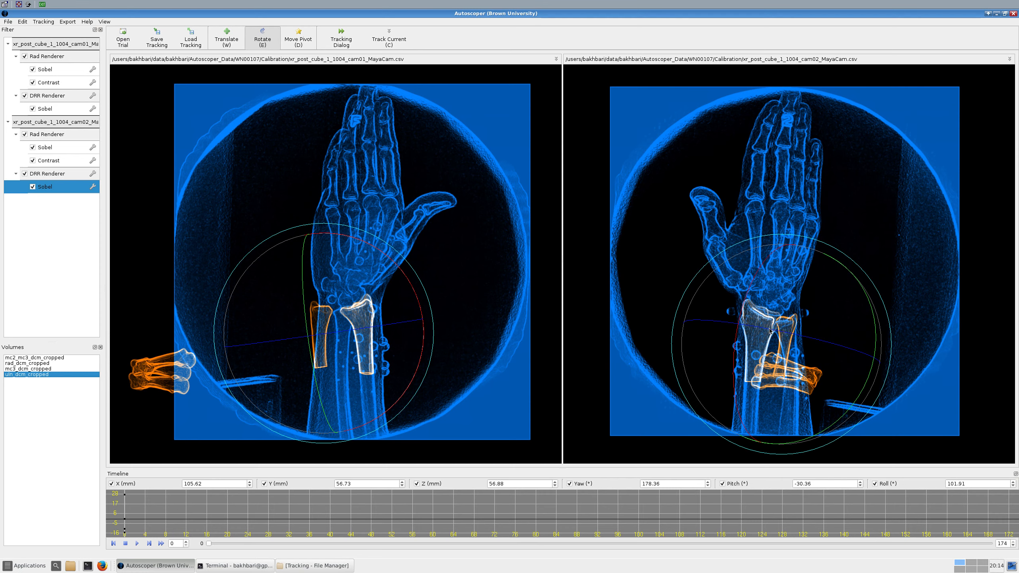
drag(762, 335, 746, 344)
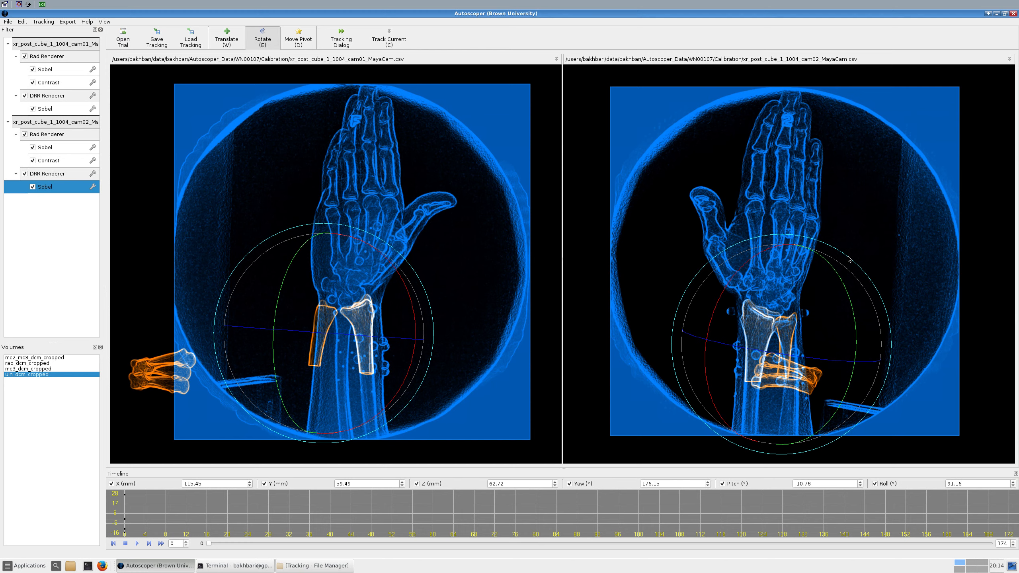
drag(848, 258, 838, 257)
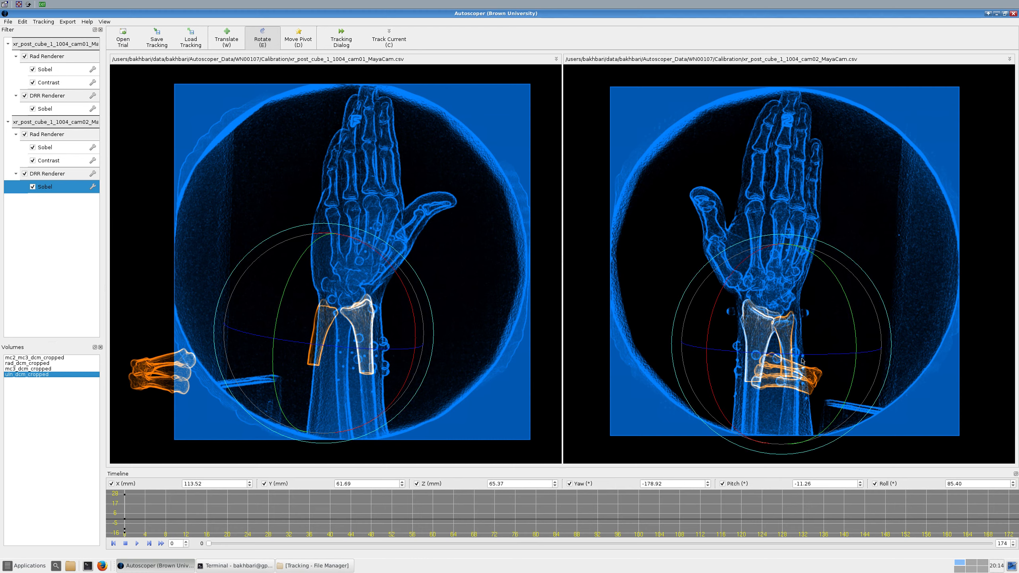
Translate the ulna toward its outline in both camera views, to about X 124.8, Y 60.6, Z 77.1 mm.
key(w)
drag(786, 350, 787, 351)
drag(324, 338, 349, 333)
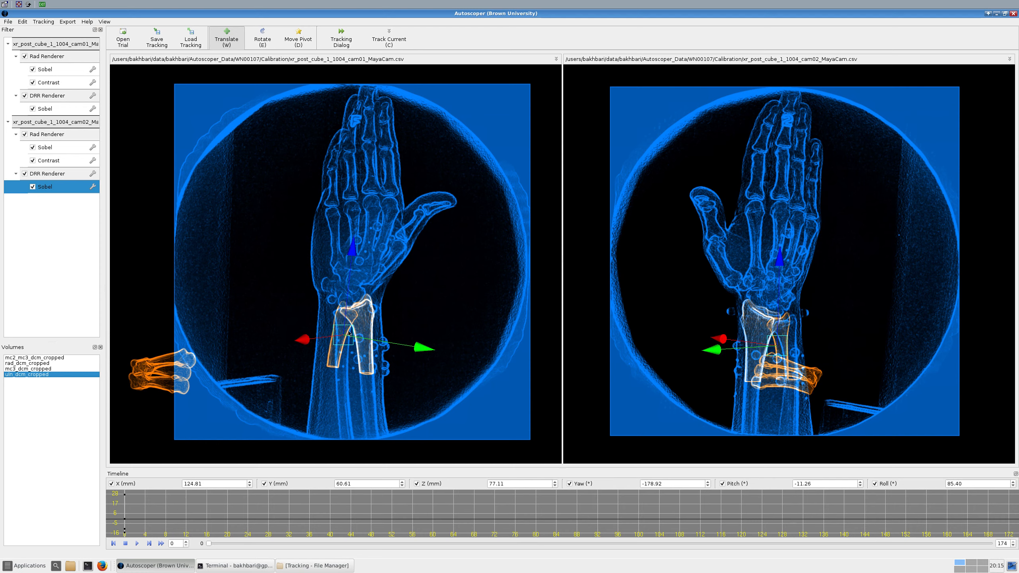
Rotate the ulna to about yaw -174°, pitch 6°, roll 89°, track it on frame 0 and review the optimizer output in the terminal.
key(e)
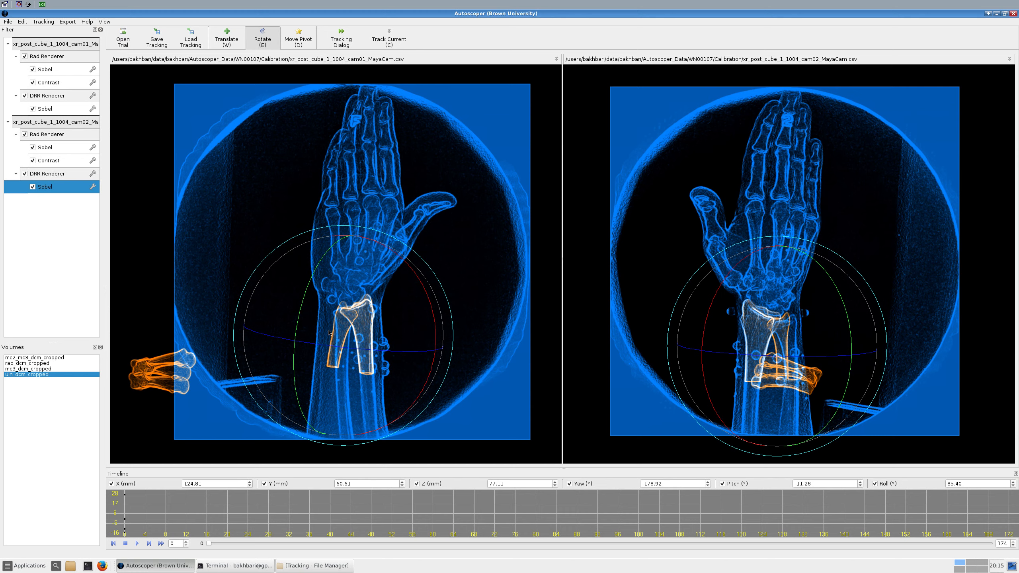
drag(344, 333, 308, 334)
drag(404, 248, 407, 246)
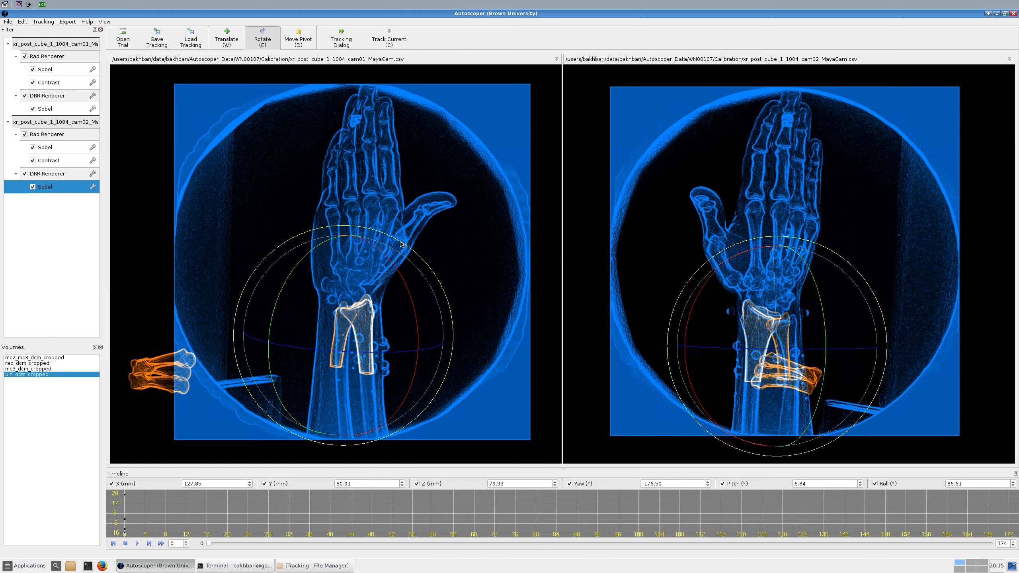
drag(400, 243, 401, 244)
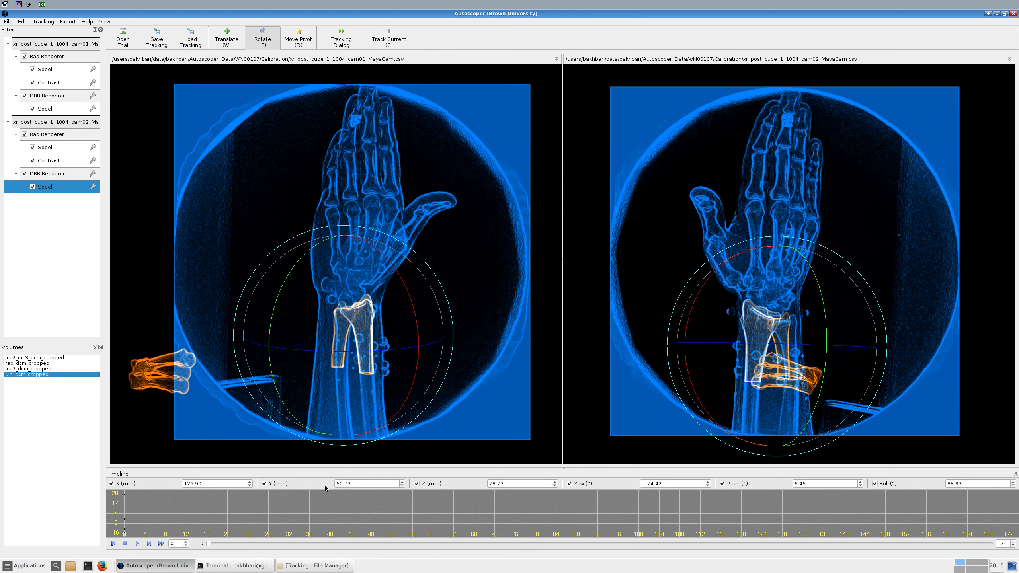
click(250, 566)
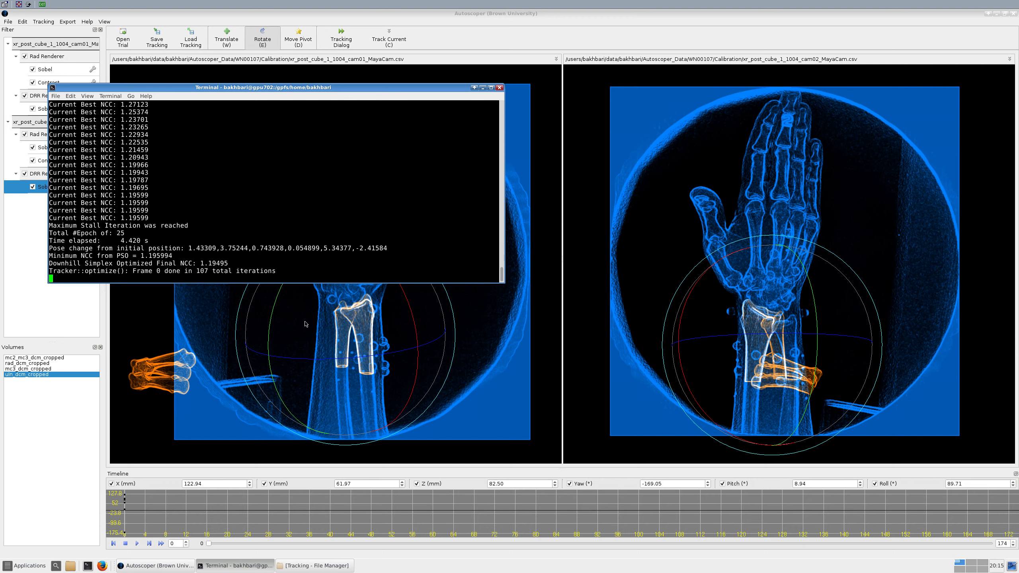
click(358, 332)
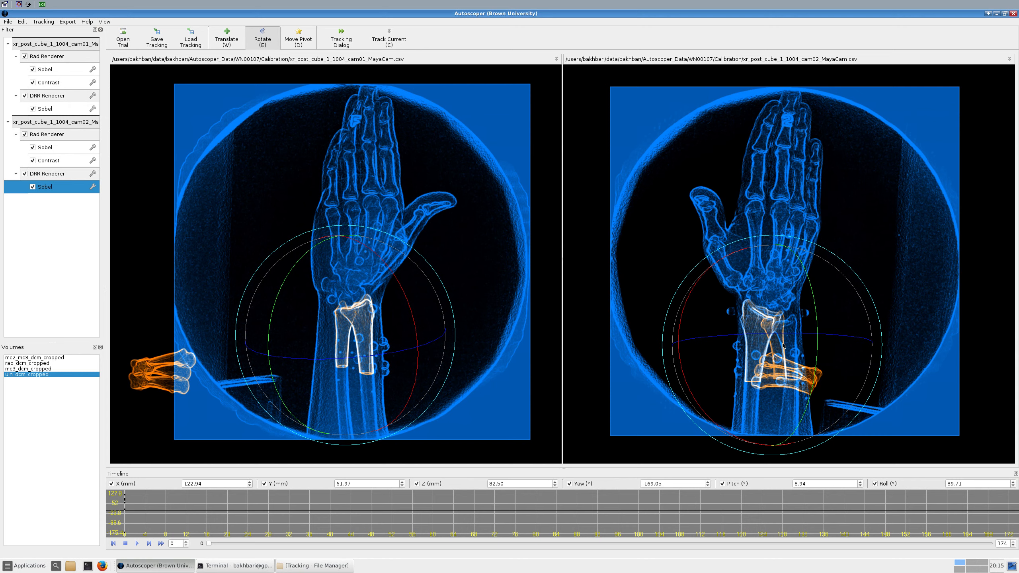
Reposition the ulna over its outline in both camera views, at about X 129.5, Y 61.9, Z 76.4 mm.
key(w)
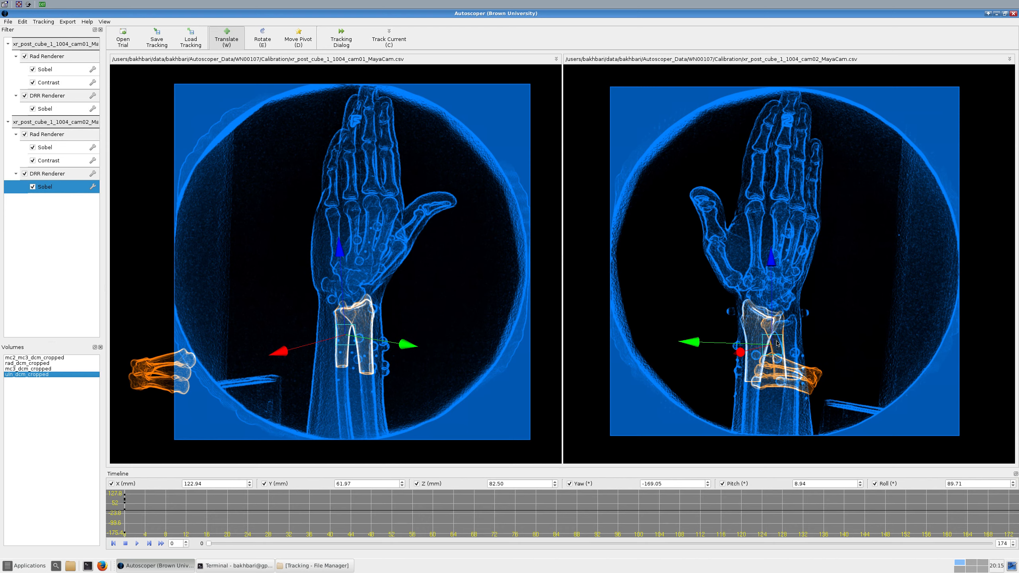
drag(783, 347, 788, 341)
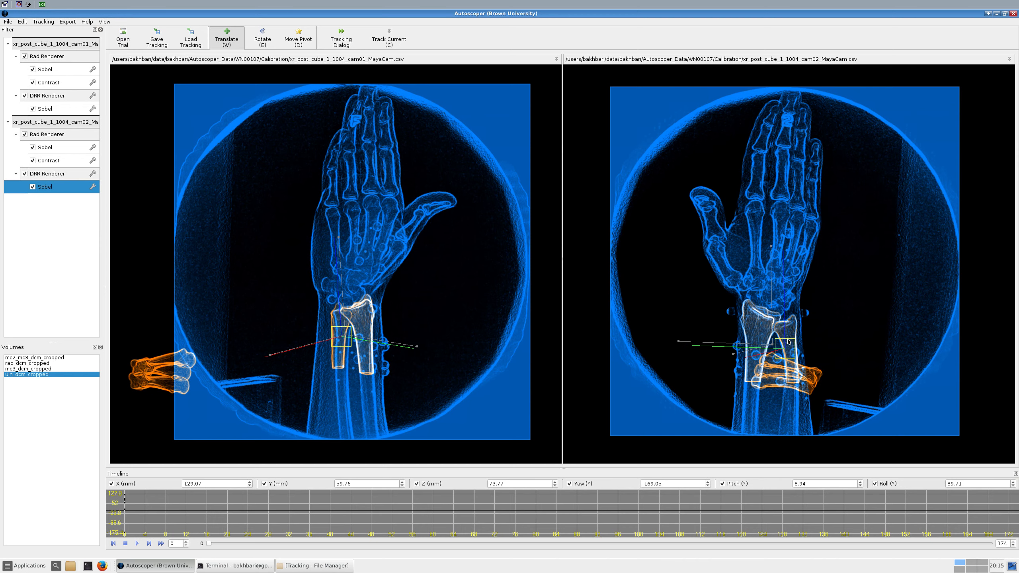
drag(428, 336, 371, 333)
drag(817, 324, 789, 346)
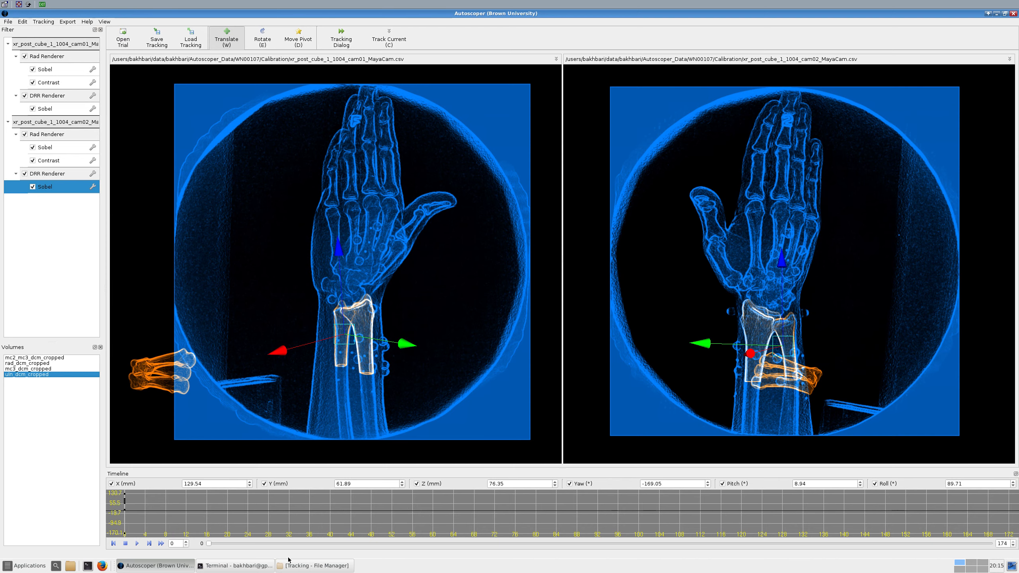
Enable Move Pivot and check the current NCC of the repositioned ulna in the terminal.
key(d)
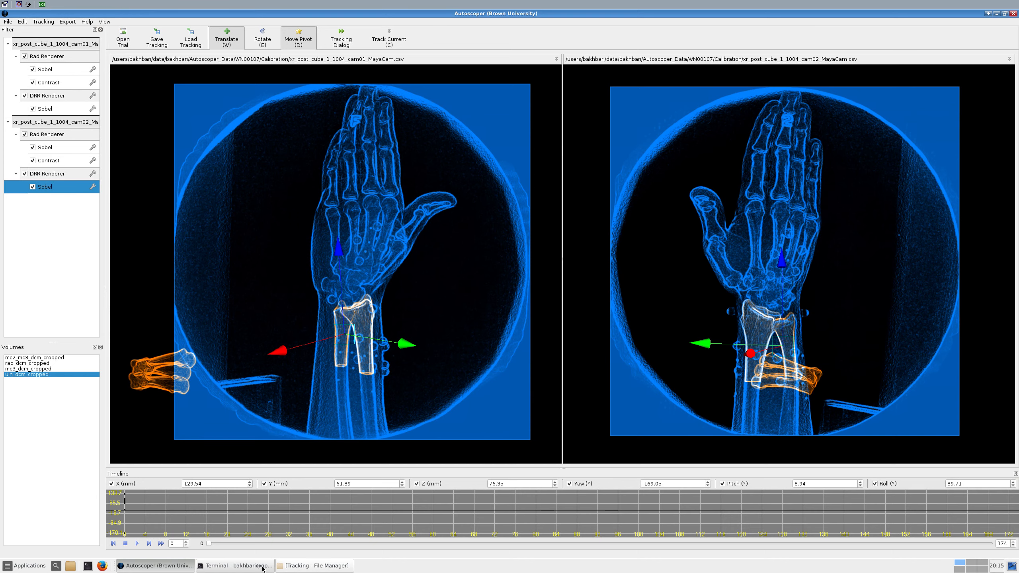
click(263, 568)
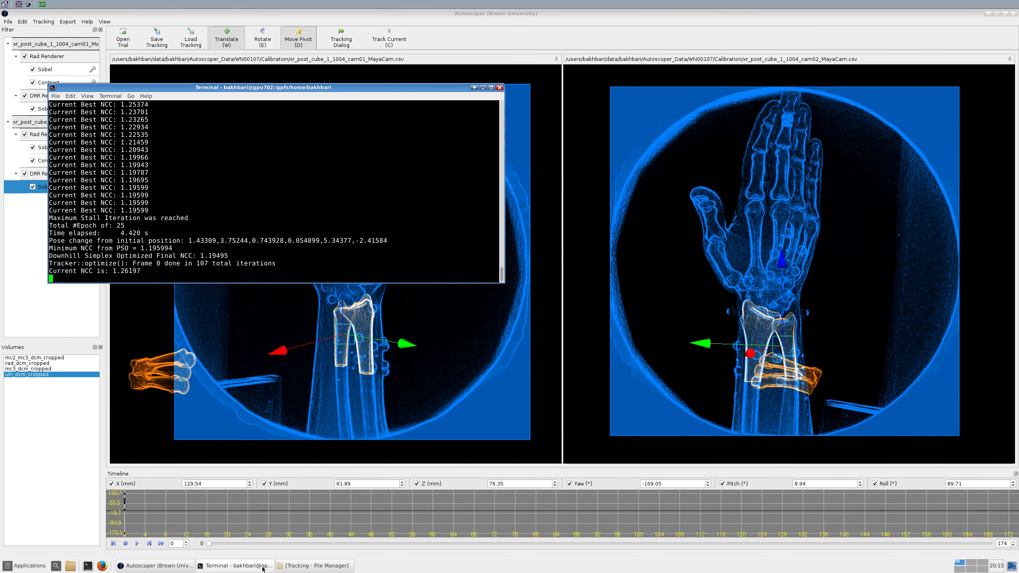
click(349, 336)
Run Track Current for the ulna on frame 0 and review the optimizer's final NCC in the terminal.
click(392, 36)
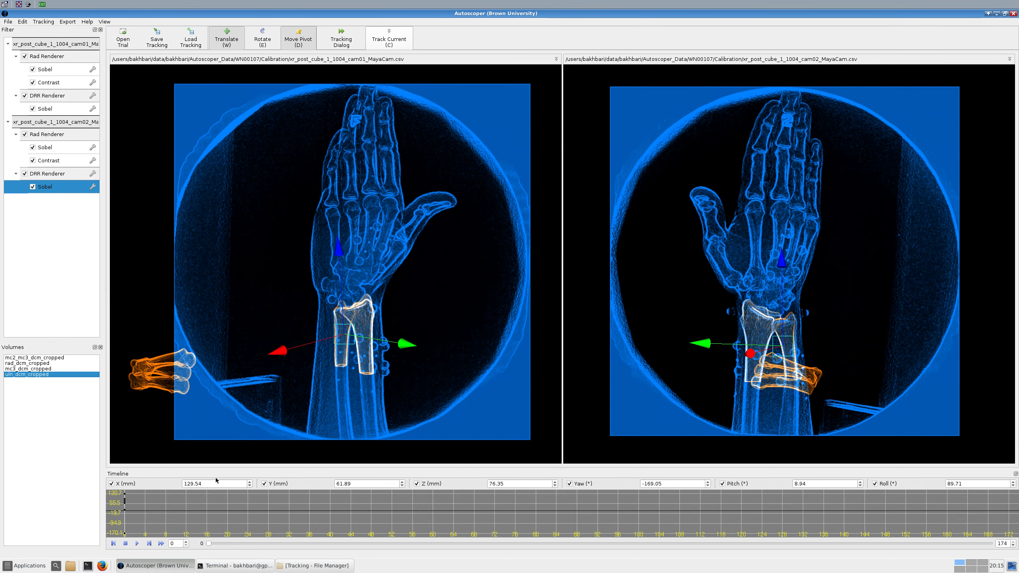
click(227, 565)
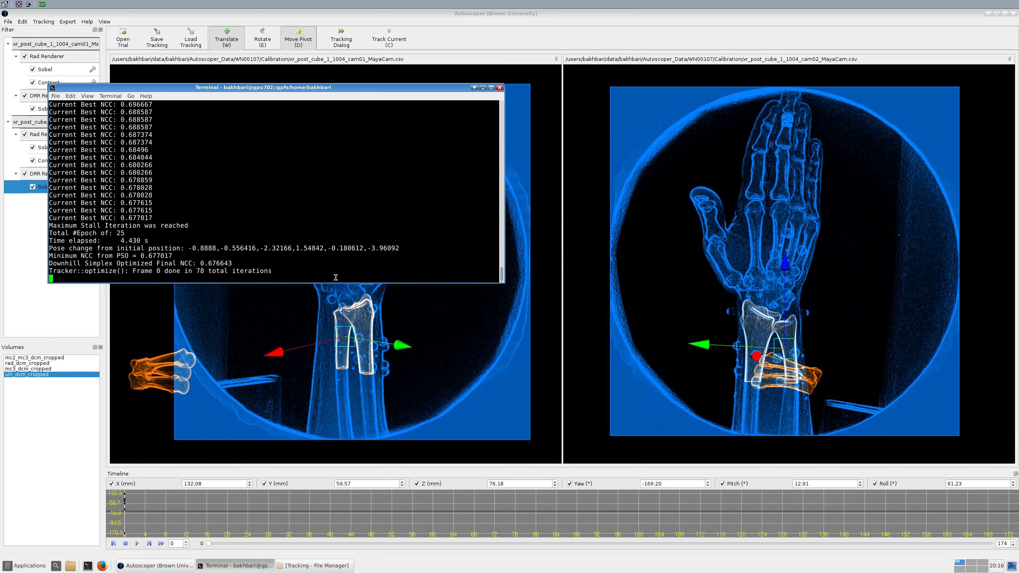
click(347, 318)
Examine the ulna and radius fit up close in the camera 1 view, hiding and showing the DRR renderings for comparison.
scroll(346, 317, up, 2)
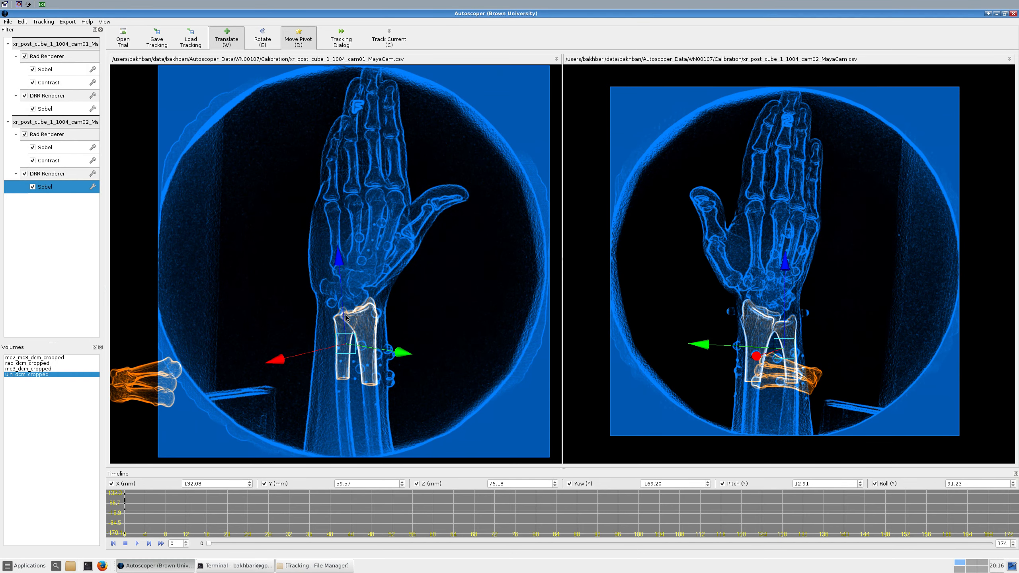
scroll(408, 357, up, 1)
scroll(414, 359, up, 1)
scroll(473, 365, up, 1)
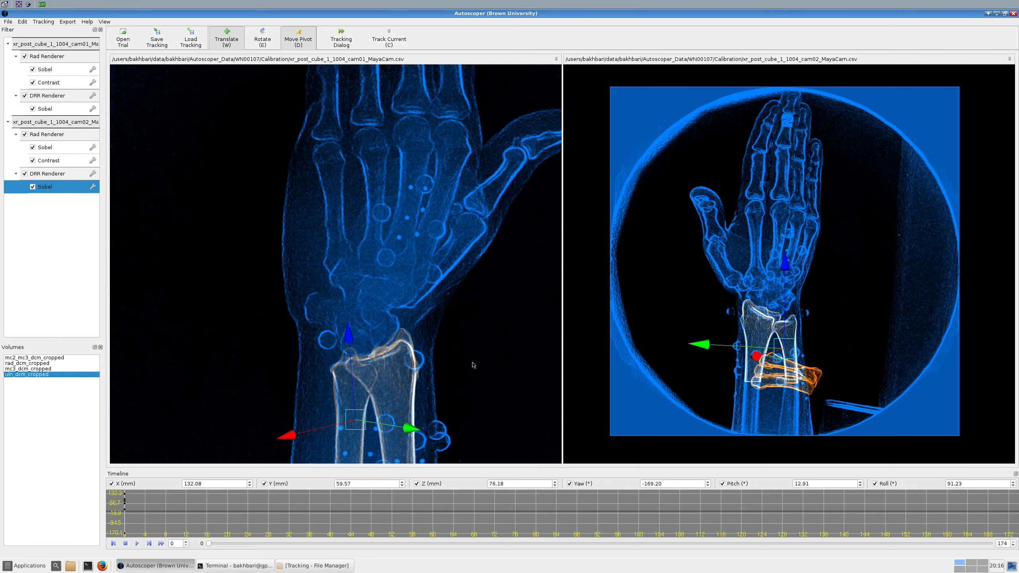
ctrl+drag(463, 320, 436, 212)
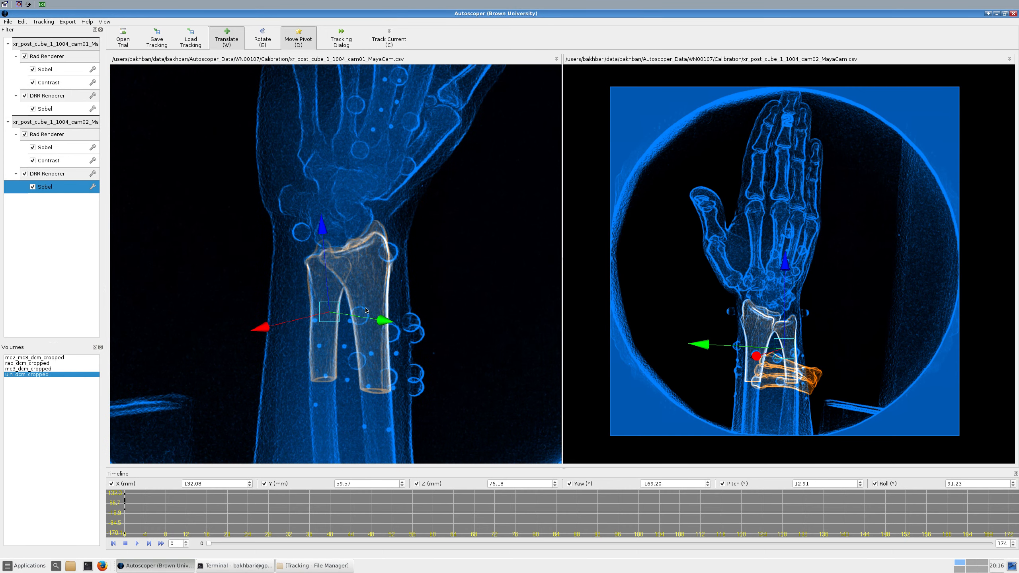
ctrl+drag(365, 308, 355, 282)
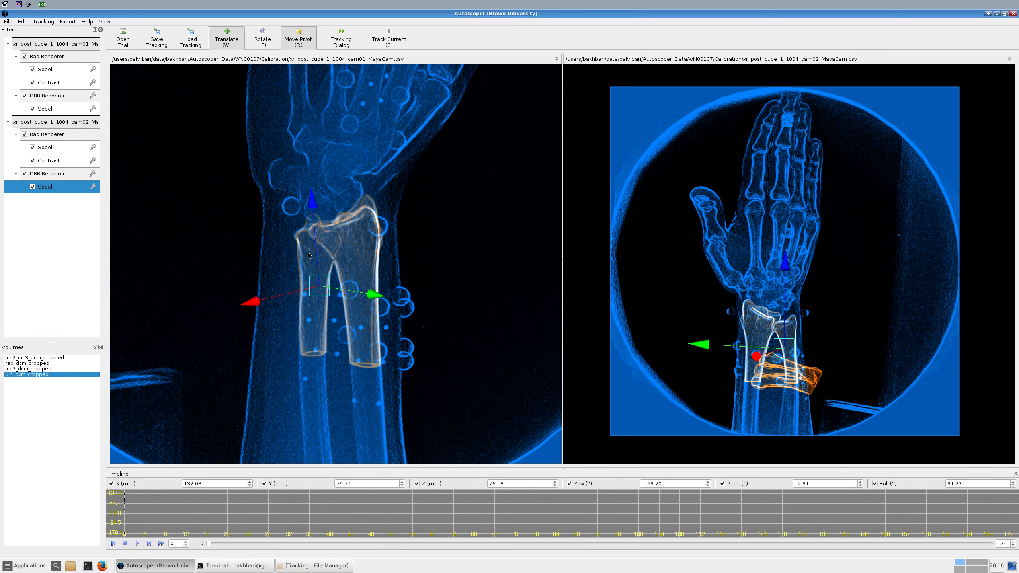
key(h)
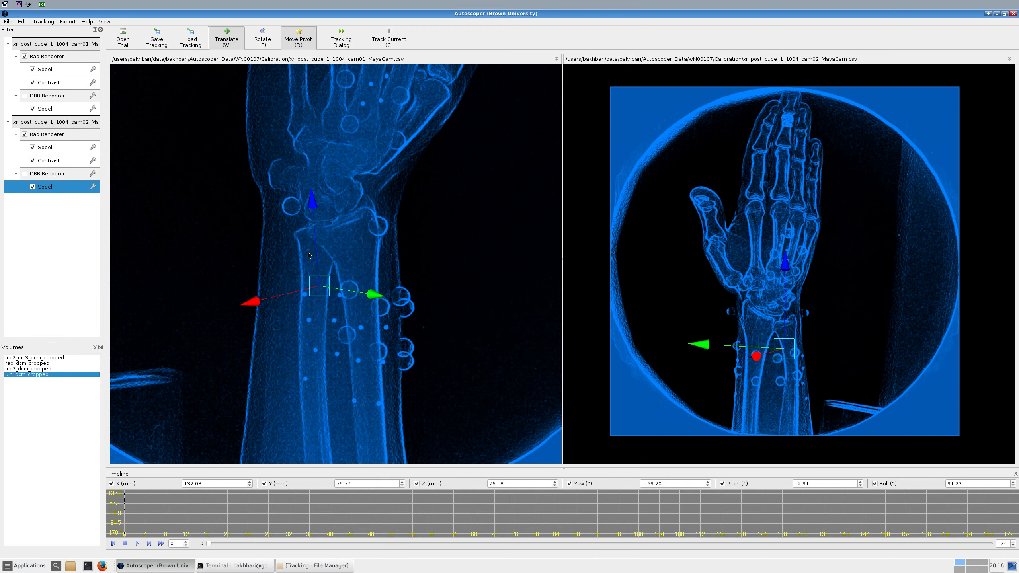
key(h)
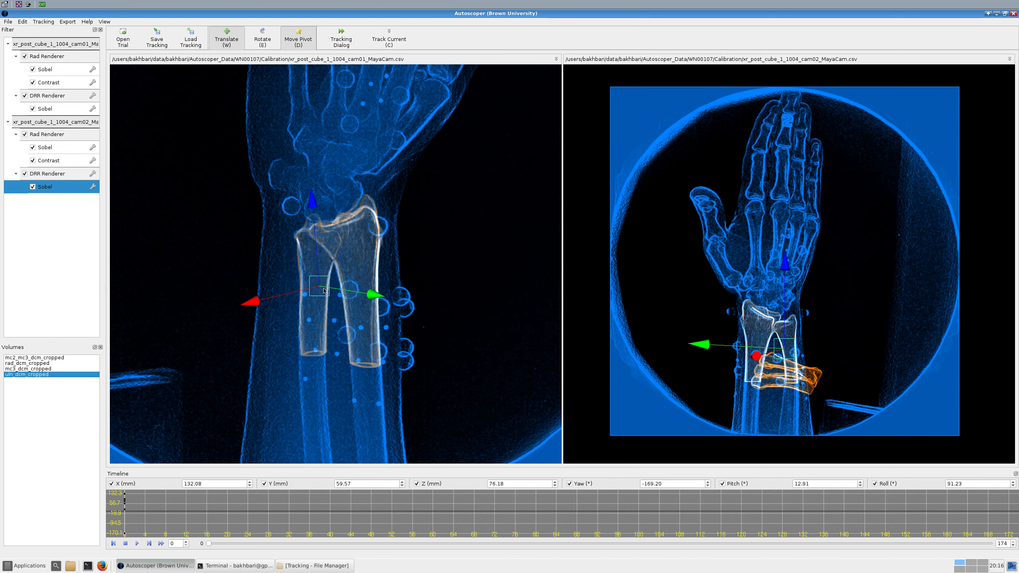
Rotate the ulna's pivot axes around the bone's long axis while keeping the volume's pose, and leave pivot editing.
key(e)
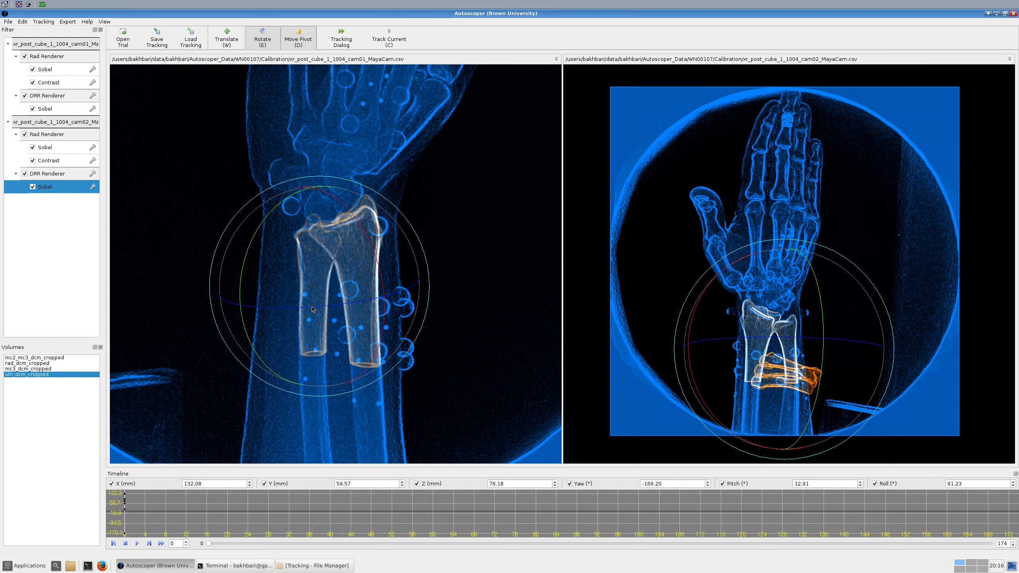
drag(313, 309, 337, 300)
mouse_move(337, 300)
mouse_down()
mouse_move(319, 293)
mouse_move(320, 309)
mouse_up()
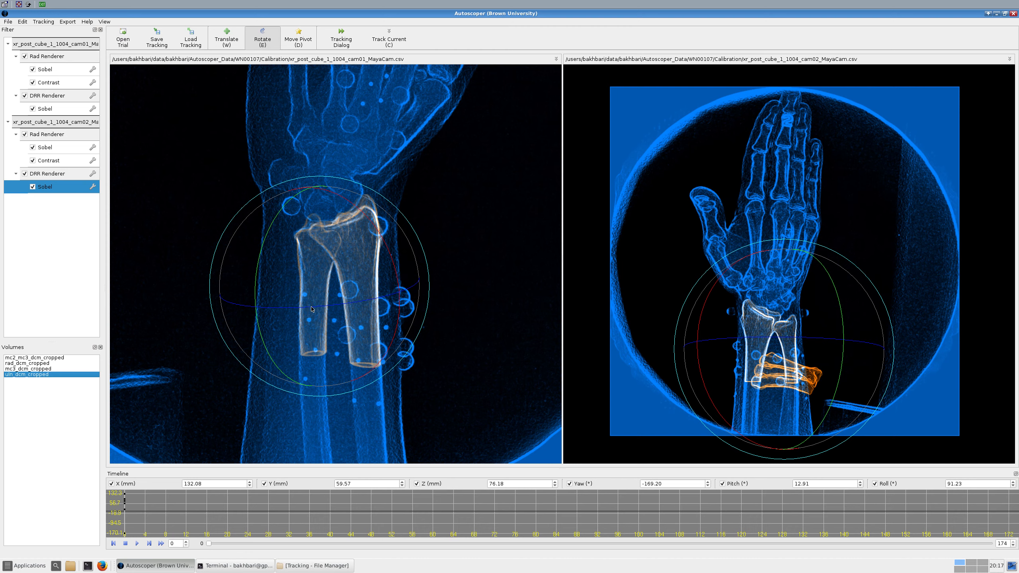
Rotate the ulna about its long axis on frame 0, run Track Current, and check its final NCC in the terminal.
drag(311, 310, 424, 250)
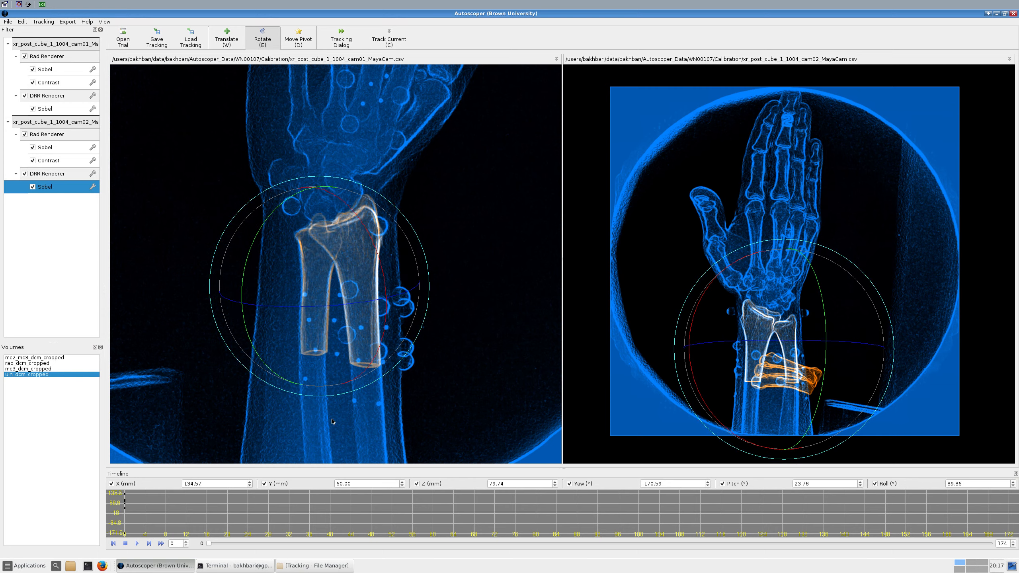
click(251, 566)
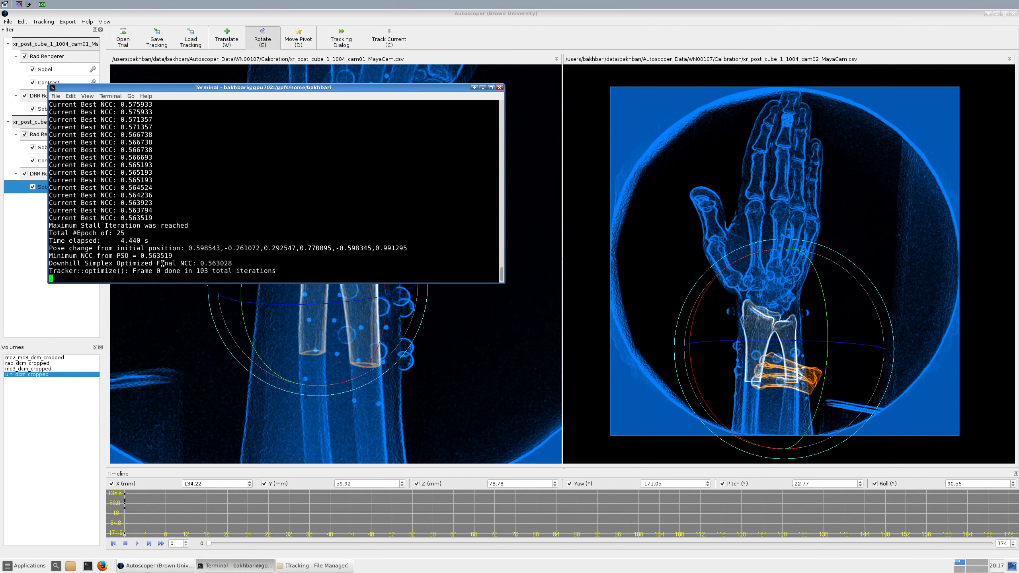
click(417, 299)
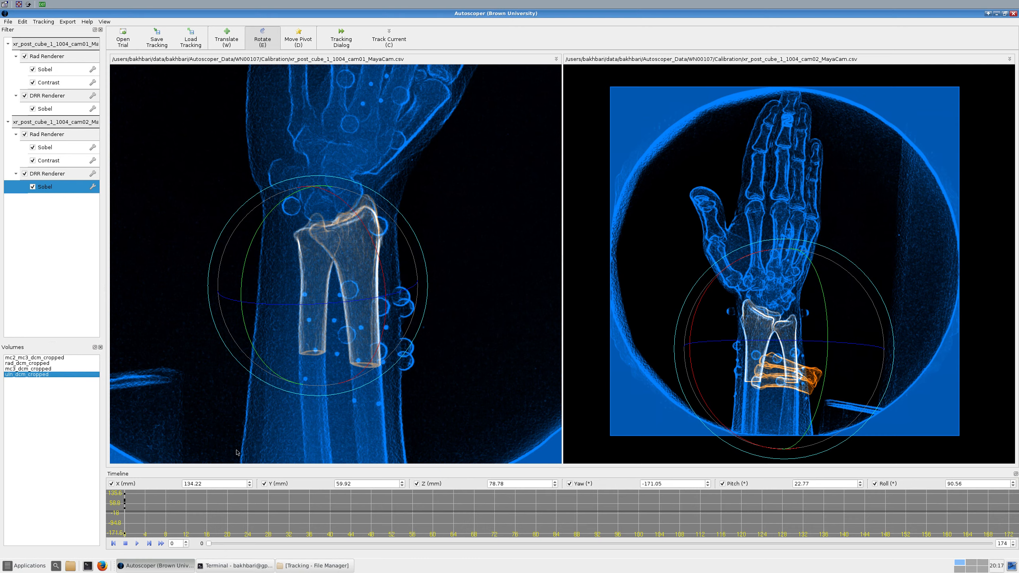
Run Track Current for the ulna on frame 1, check its final NCC, and return to frame 0.
click(150, 545)
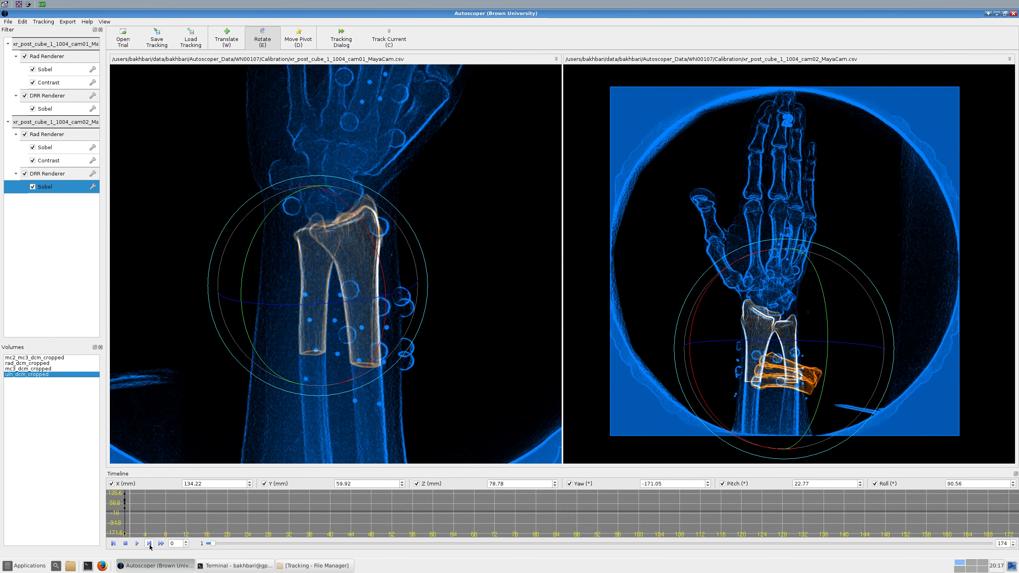
click(231, 565)
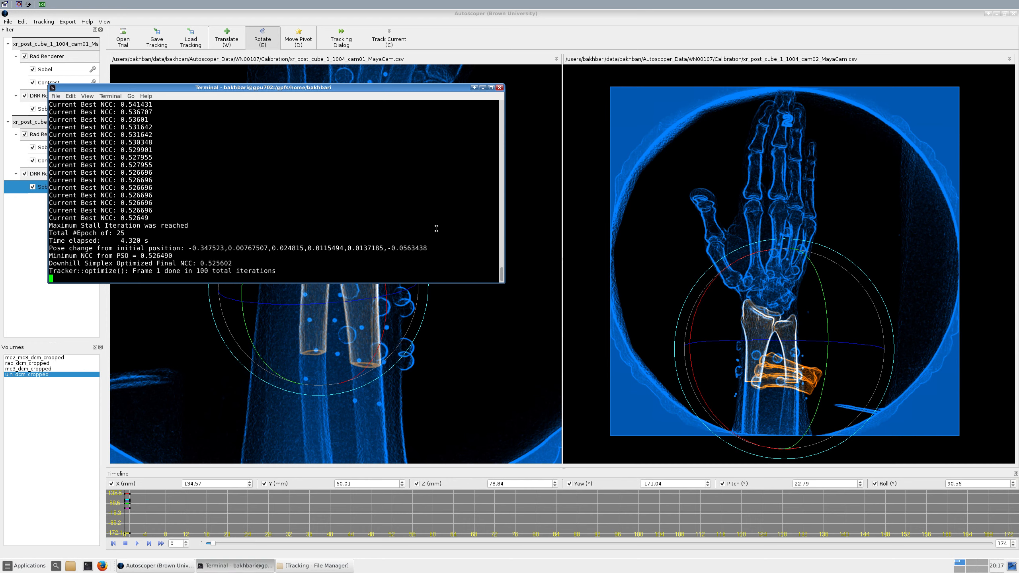
click(165, 473)
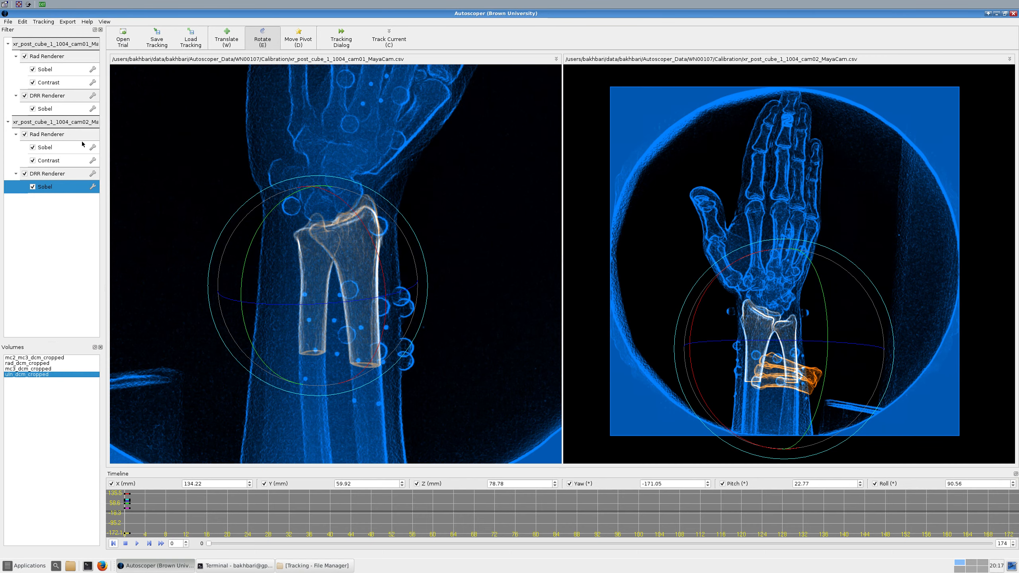
Delete the ulna's frame 0 keyframe, then track frame 0 again and check the new final NCC.
right_click(42, 56)
click(22, 22)
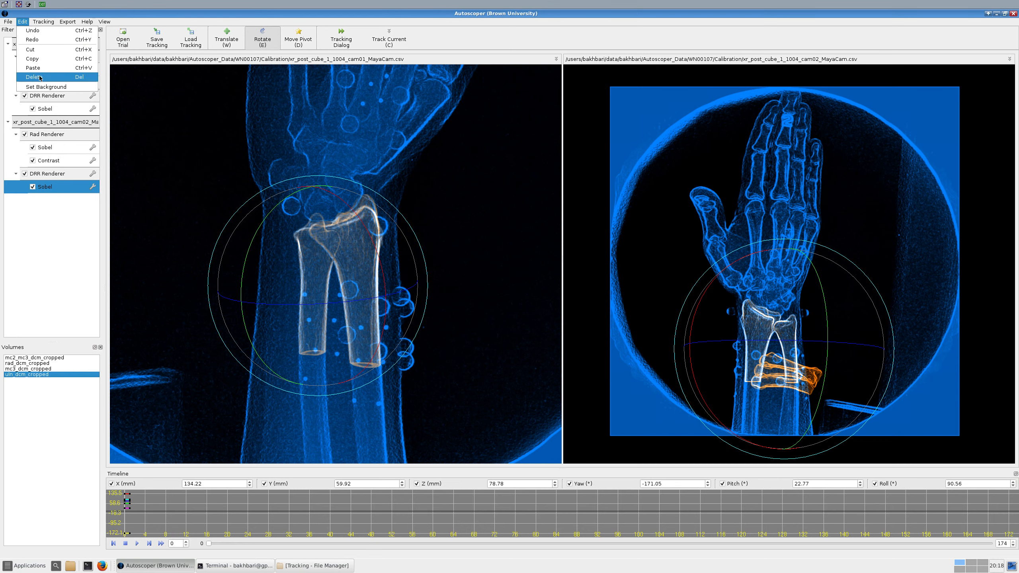
click(40, 78)
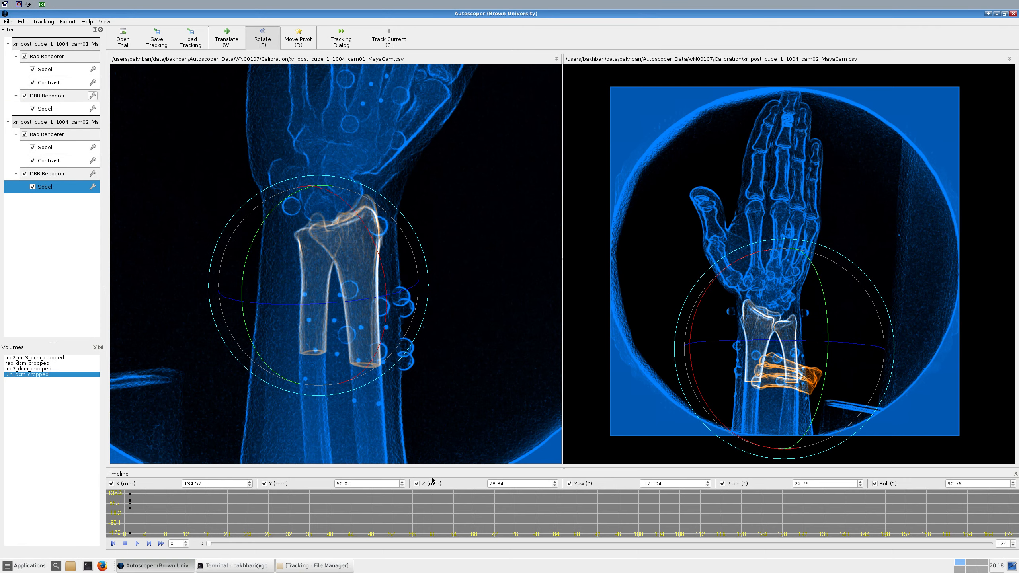
click(252, 566)
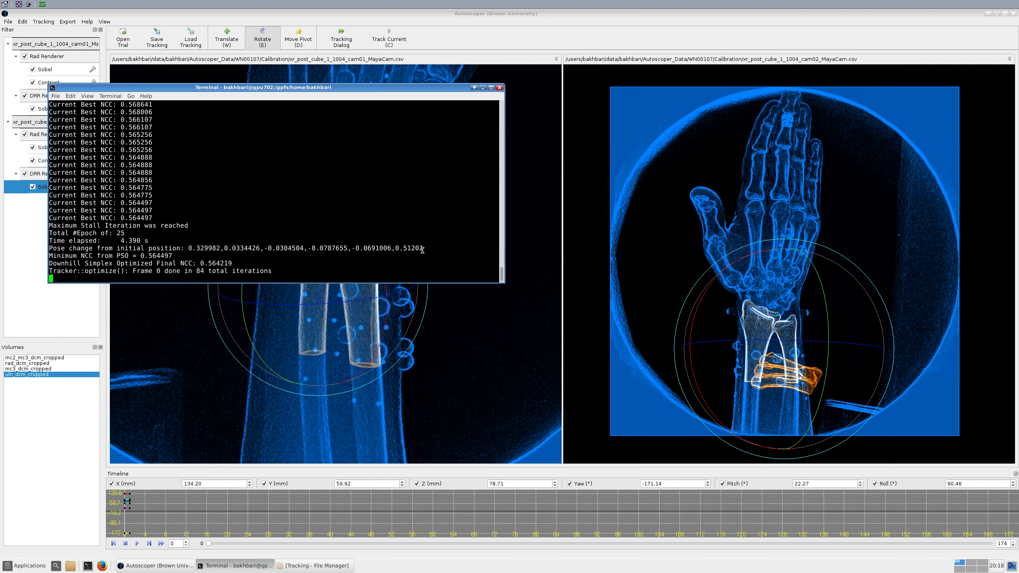
click(451, 321)
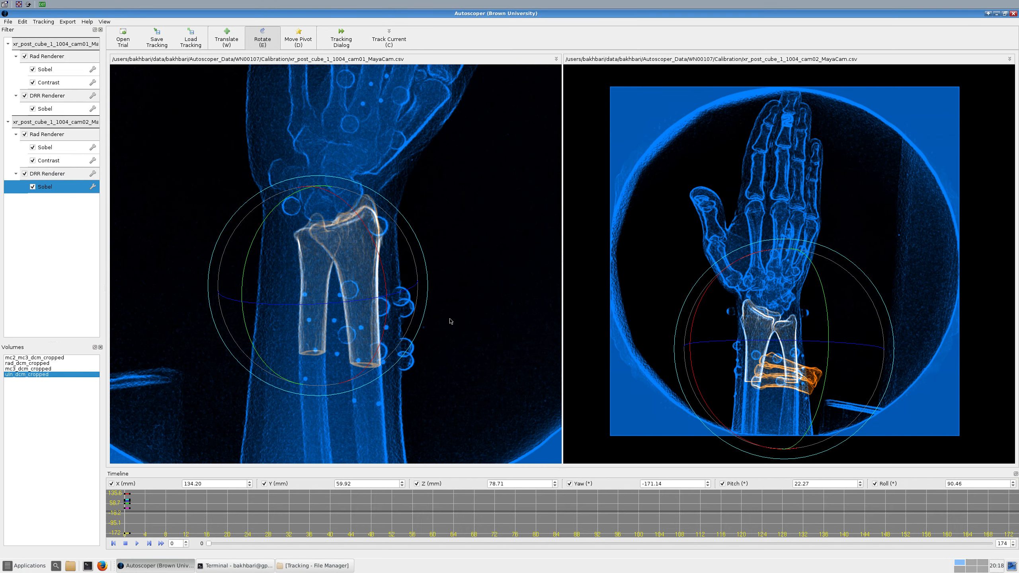
Try Track Current for the ulna on frame 10 and check the final NCC in the terminal.
click(160, 543)
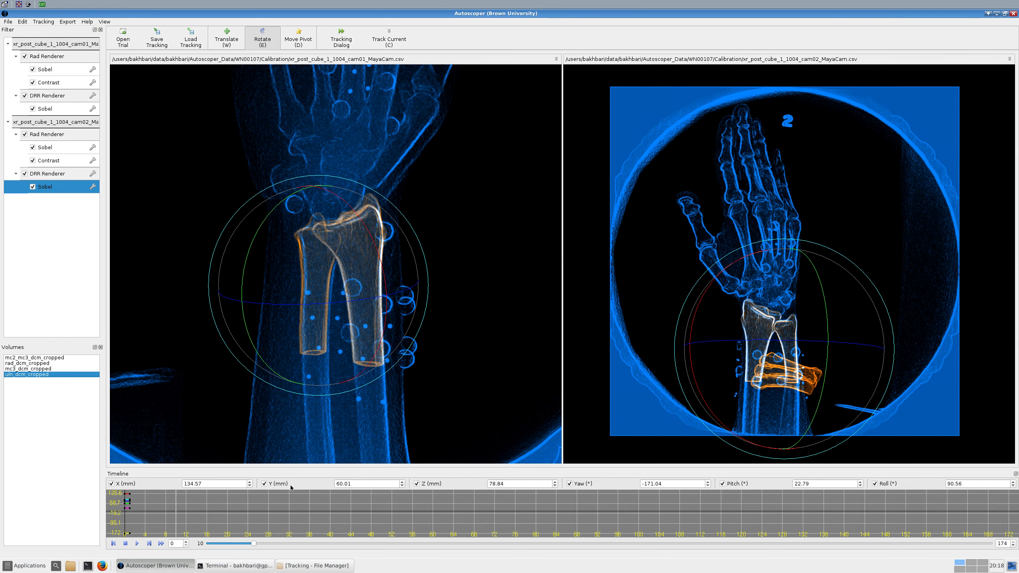
click(242, 567)
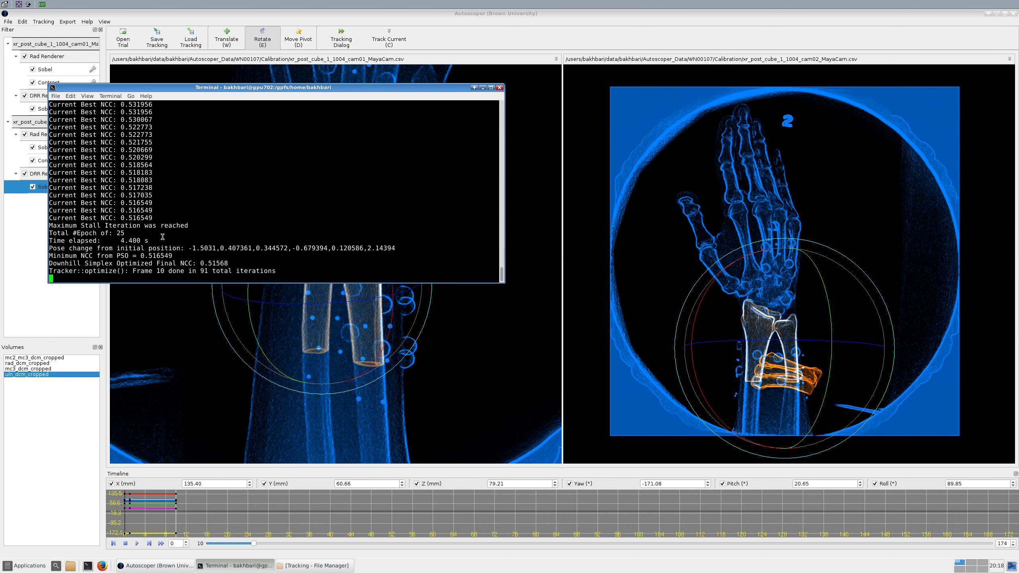
click(192, 359)
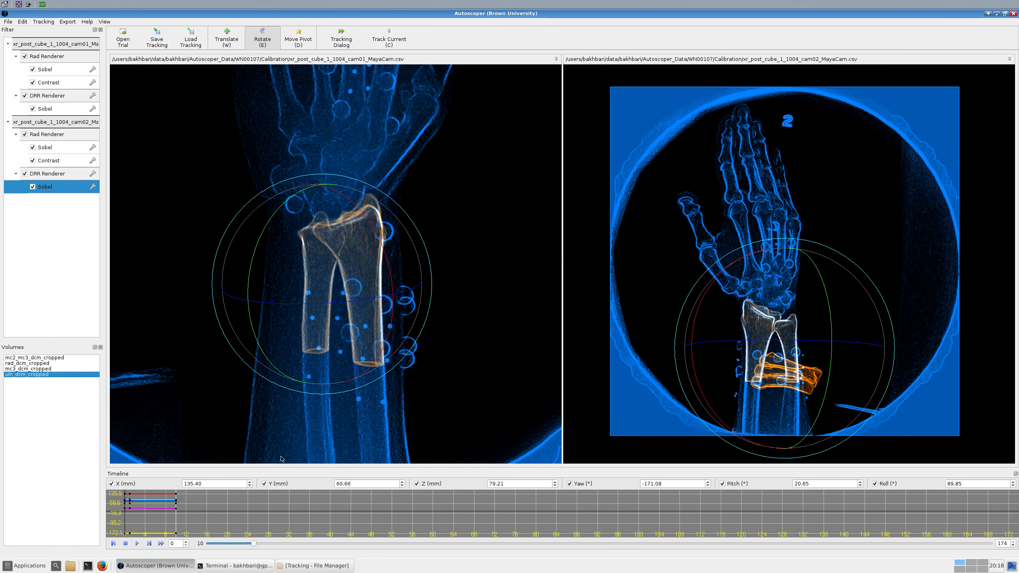
click(257, 566)
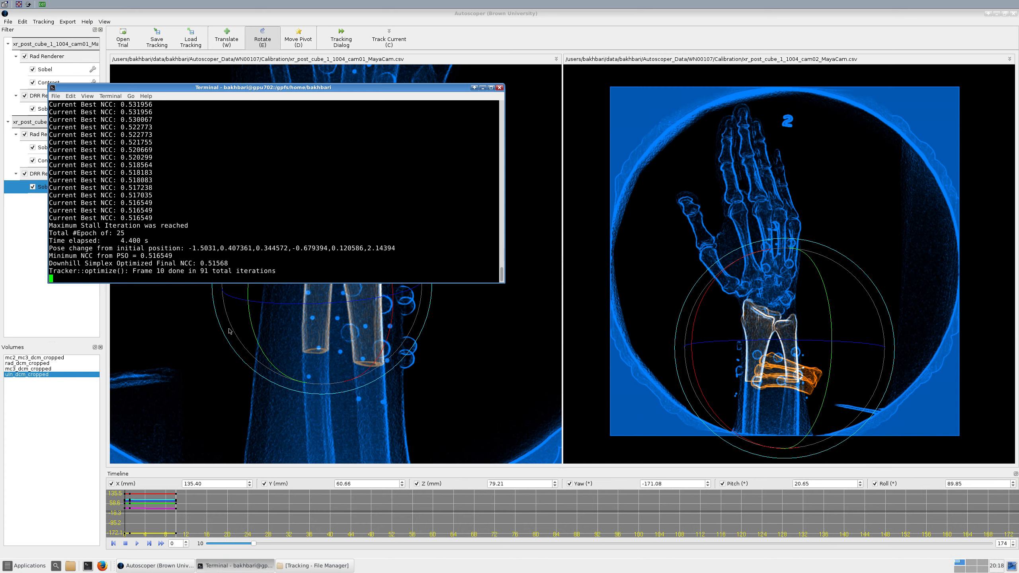
click(215, 386)
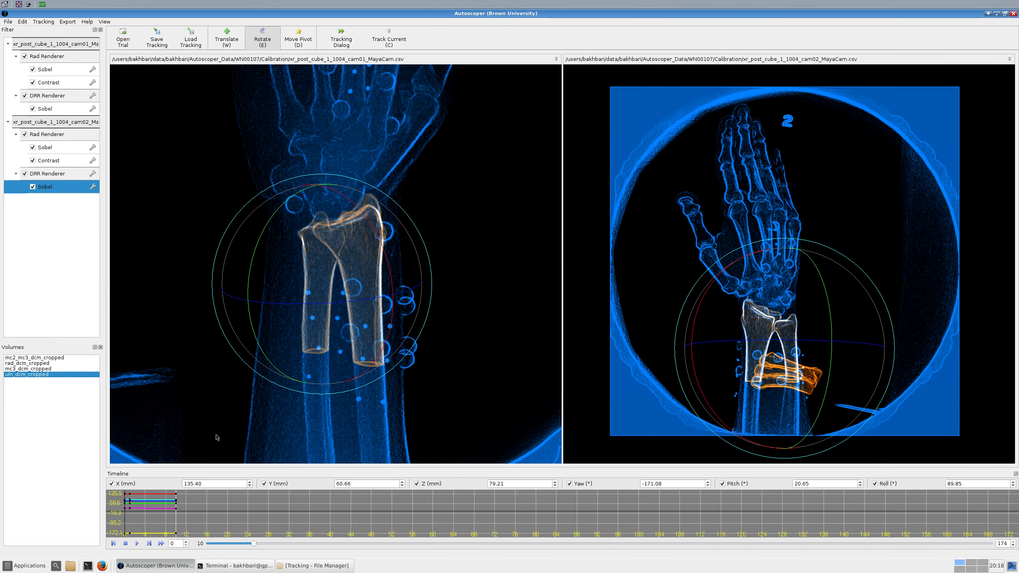
Retry frame 10 after deleting its keyframe: translate the ulna slightly onto its X-ray outline, rerun Track Current, and check the NCC.
click(22, 22)
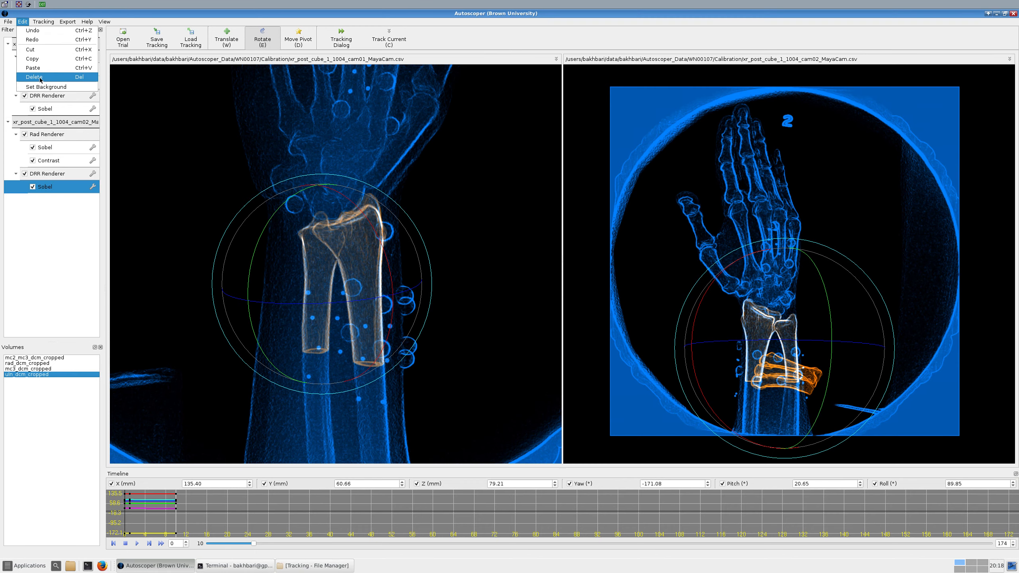
key(Return)
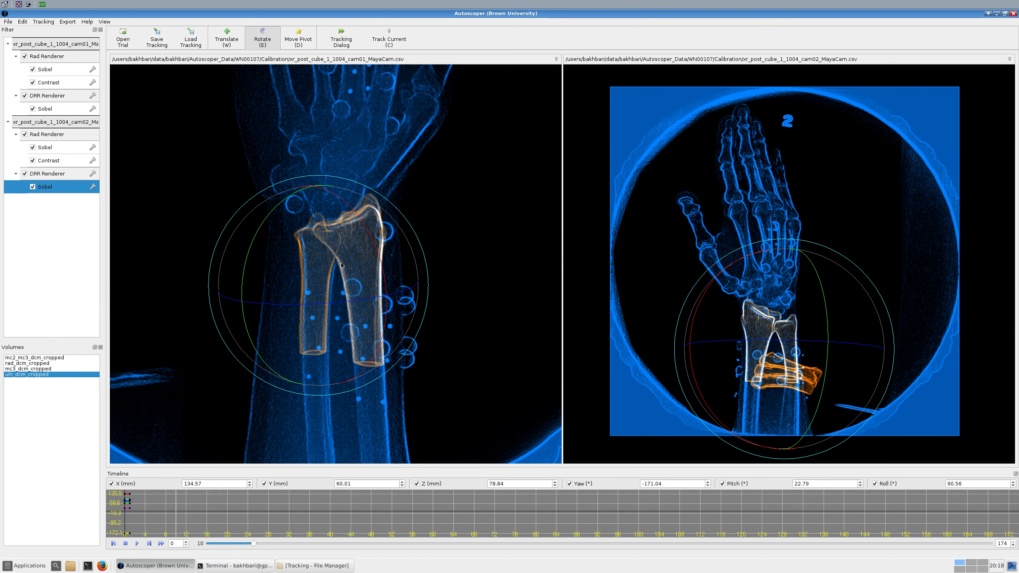
key(w)
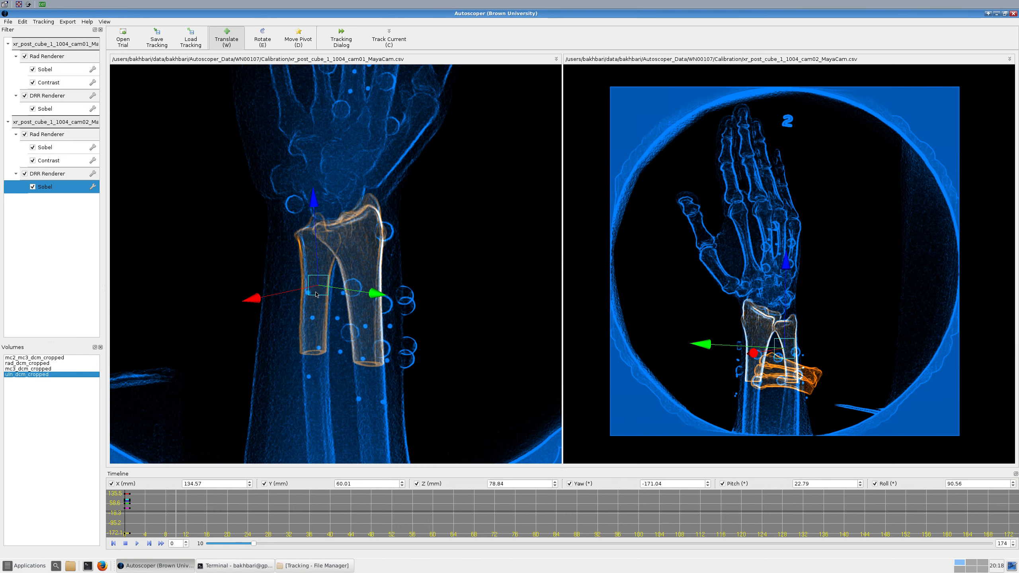
drag(315, 294, 318, 292)
key(c)
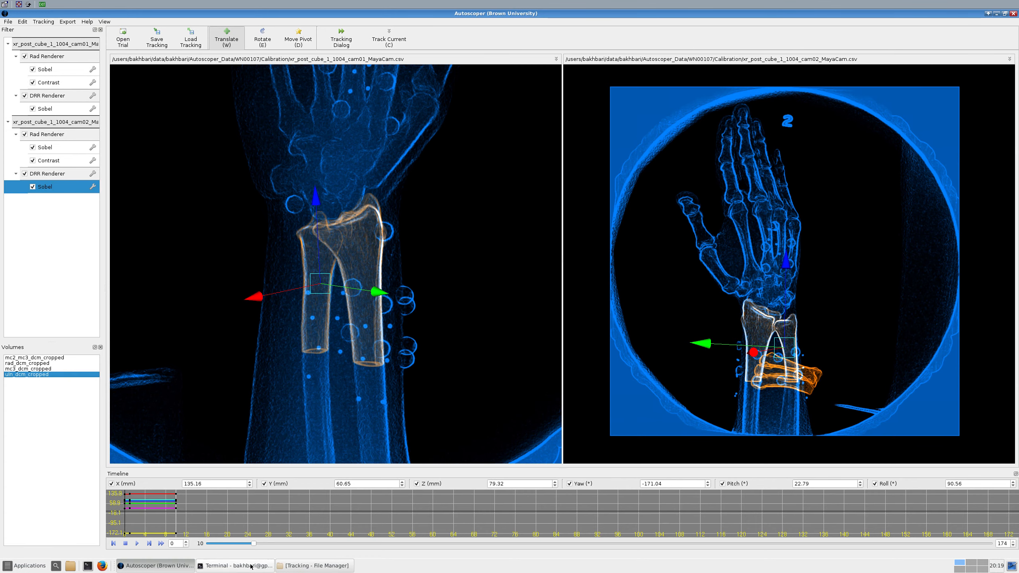
click(237, 566)
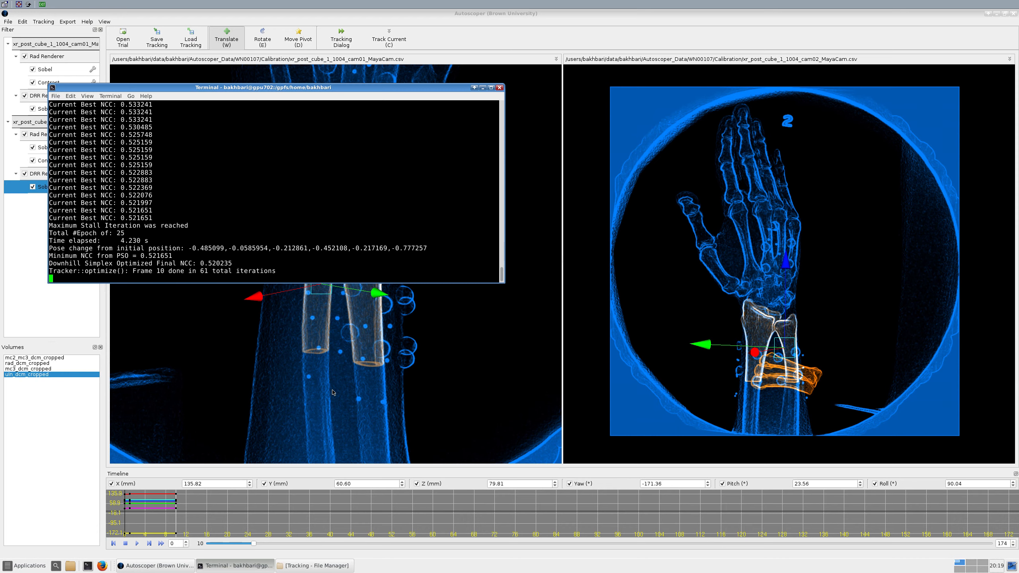
click(285, 393)
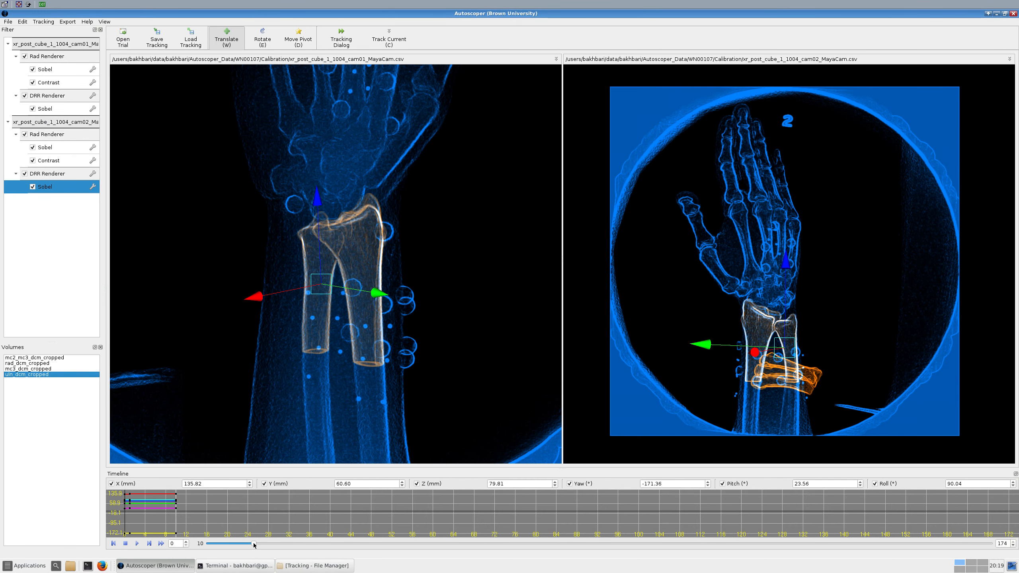
Scrub between frames 0 and 10 to review the interpolated ulna pose, and delete the frame 10 keyframe.
drag(240, 546, 212, 551)
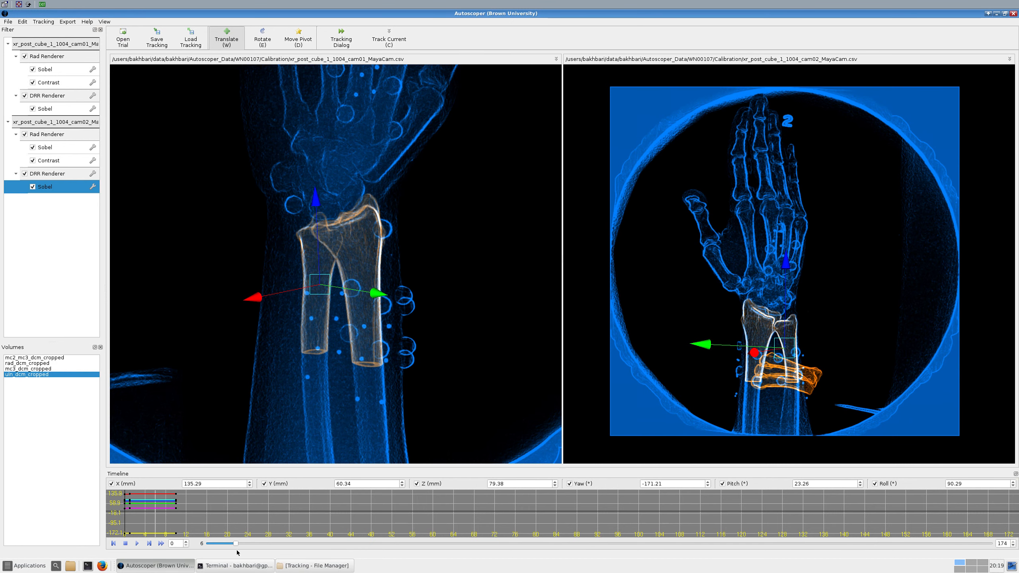
key(Right)
key(Right)
key(Right)
key(Right)
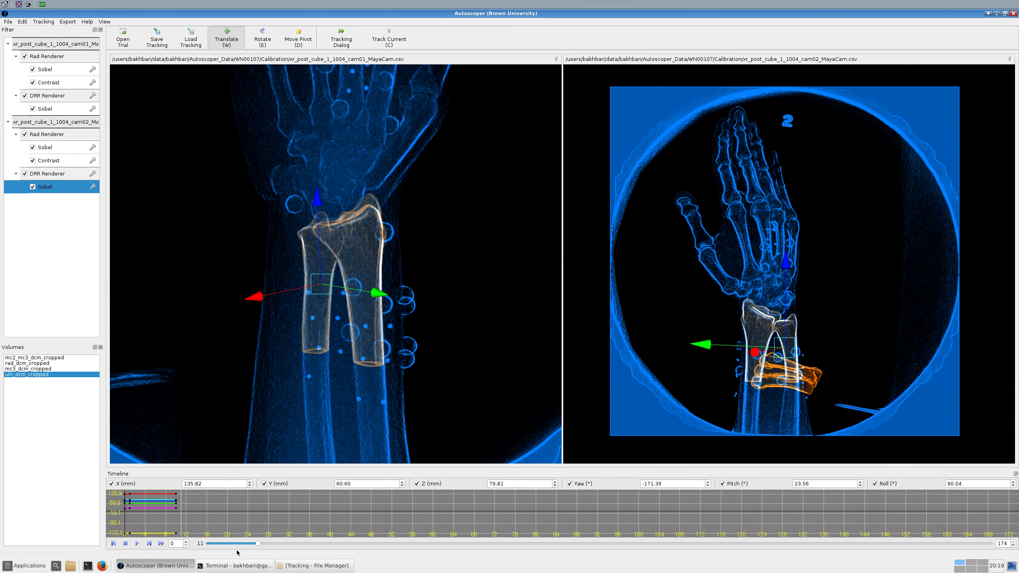
key(Left)
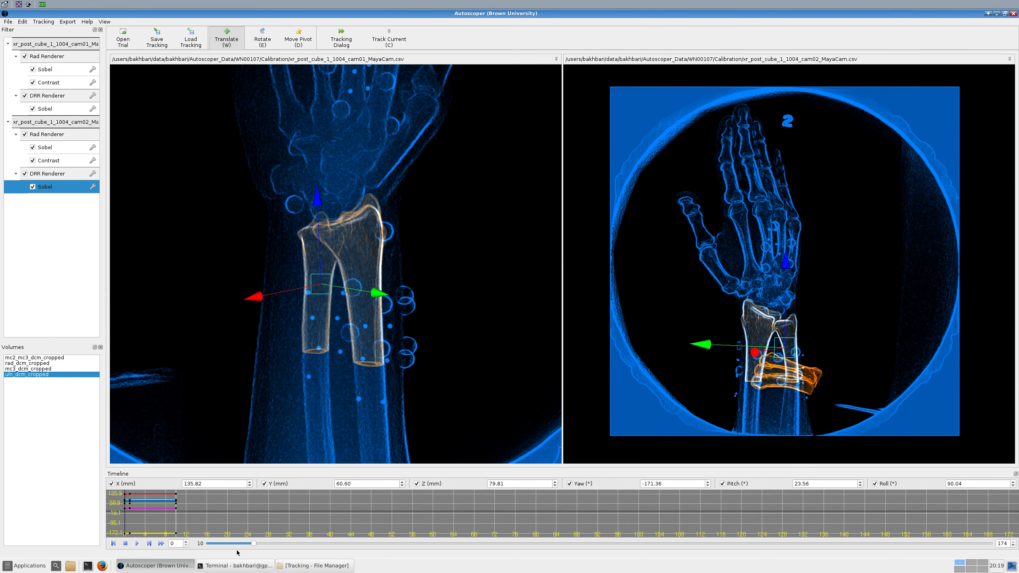
click(24, 23)
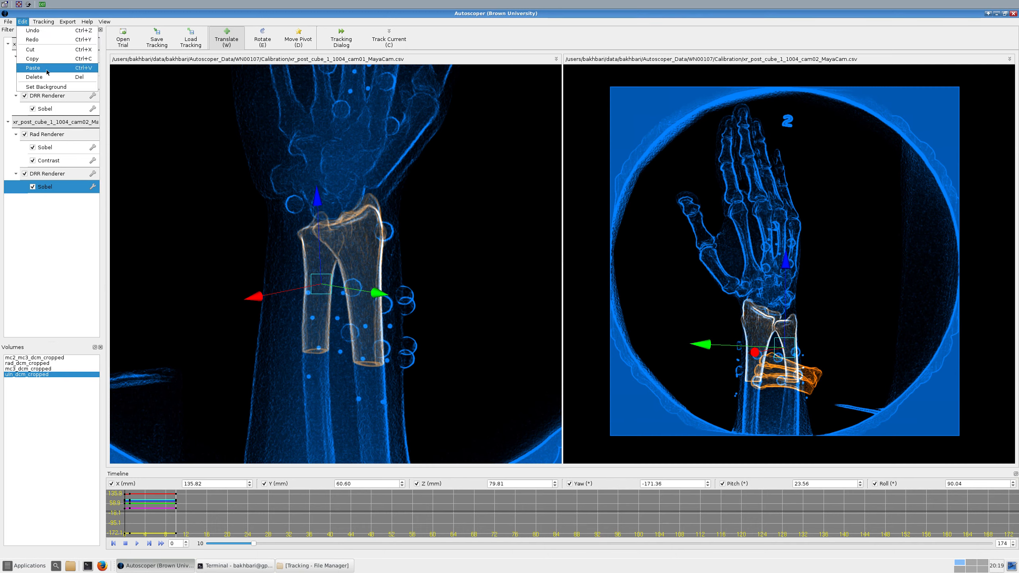
key(Return)
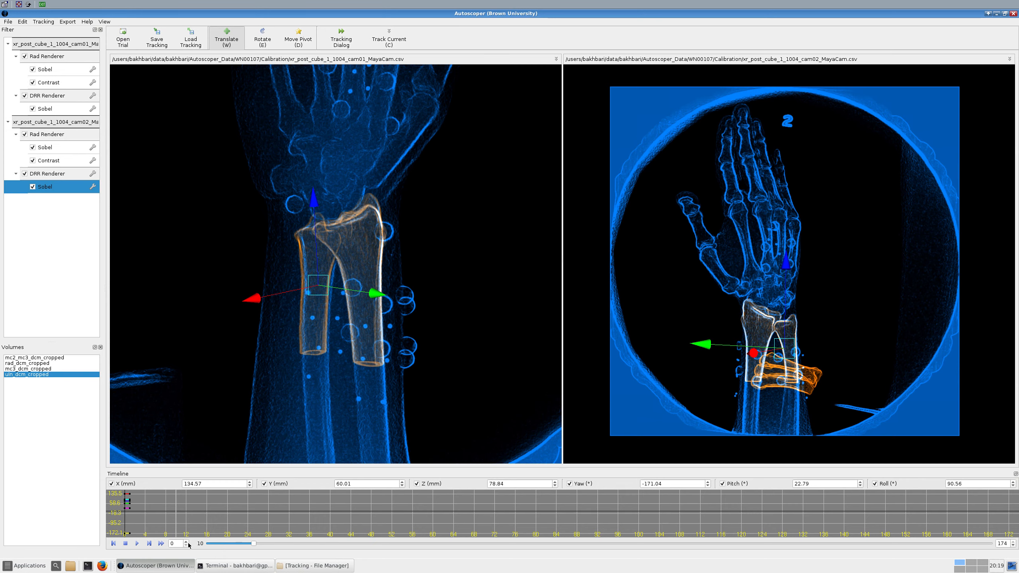
From frame 2, set up the ulna's tracking range as frames 2 to 10 with Previous frame as the initial guess.
click(149, 543)
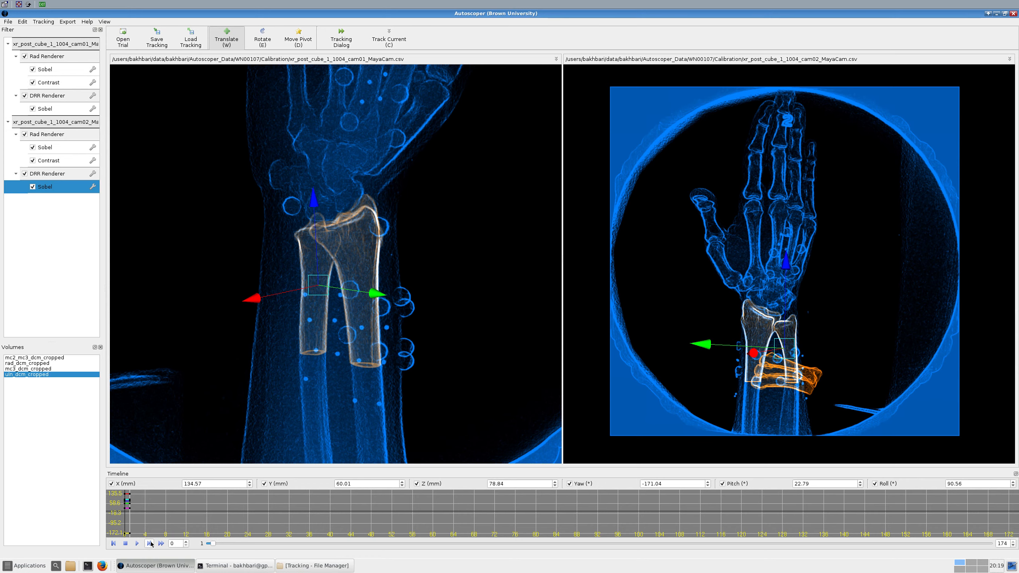
click(149, 544)
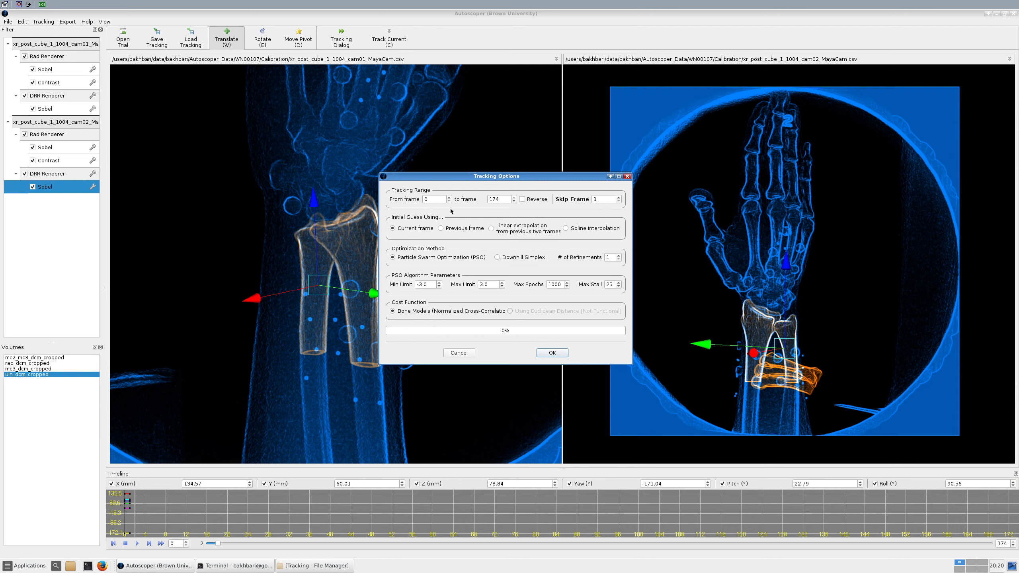
click(441, 201)
text(2)
key(Tab)
text(1)
click(463, 229)
double_click(437, 201)
Set the PSO minimum and maximum limits to -2 and 2, and run the tracking.
drag(428, 284, 406, 286)
click(427, 285)
scroll(491, 284, up, 2)
text(2)
drag(416, 285, 441, 286)
text(-2)
click(488, 284)
click(609, 285)
click(544, 353)
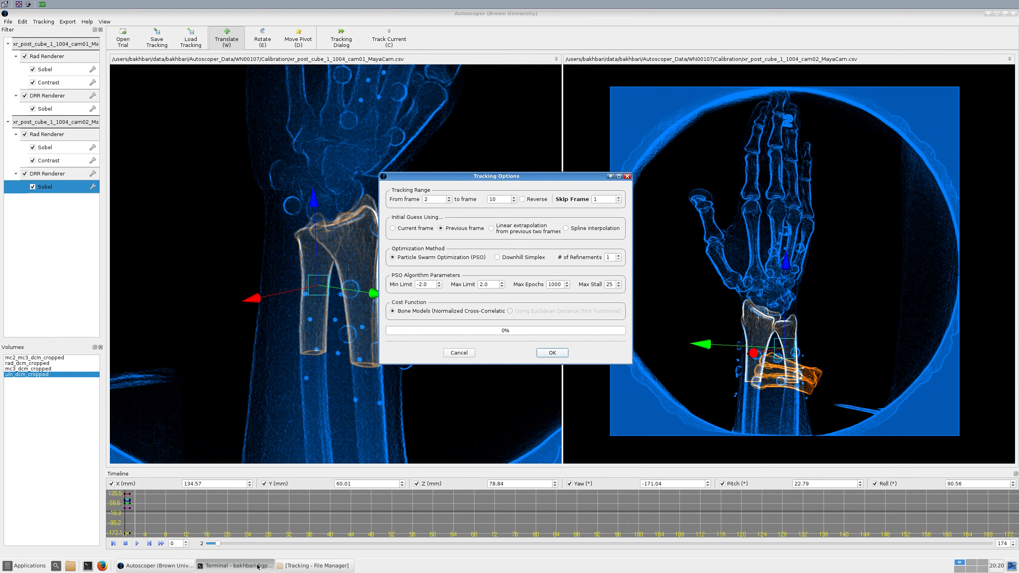
Check the tracking run's final NCC in the terminal and scrub through the tracked frames to review the ulna fit.
click(235, 565)
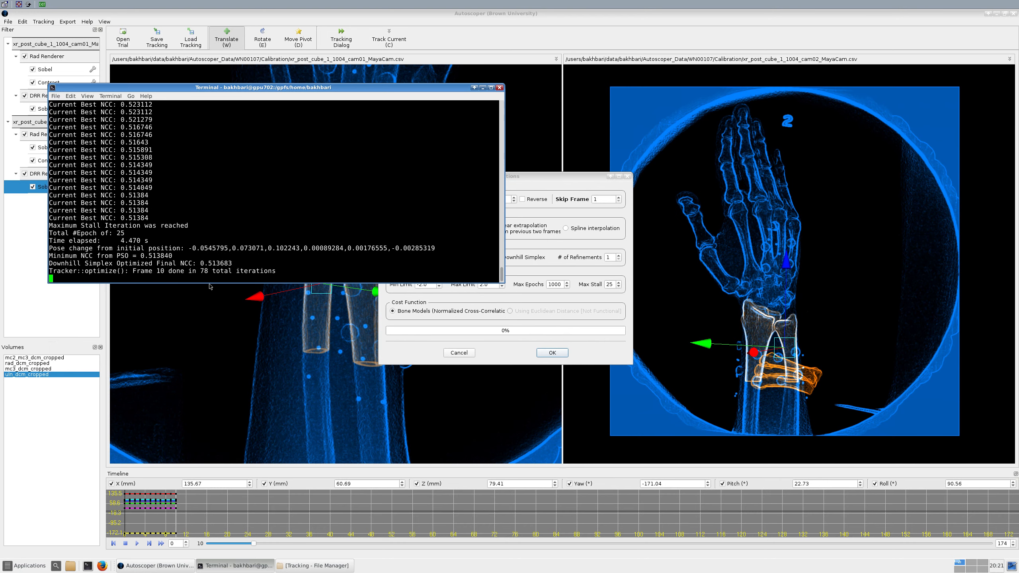
click(297, 357)
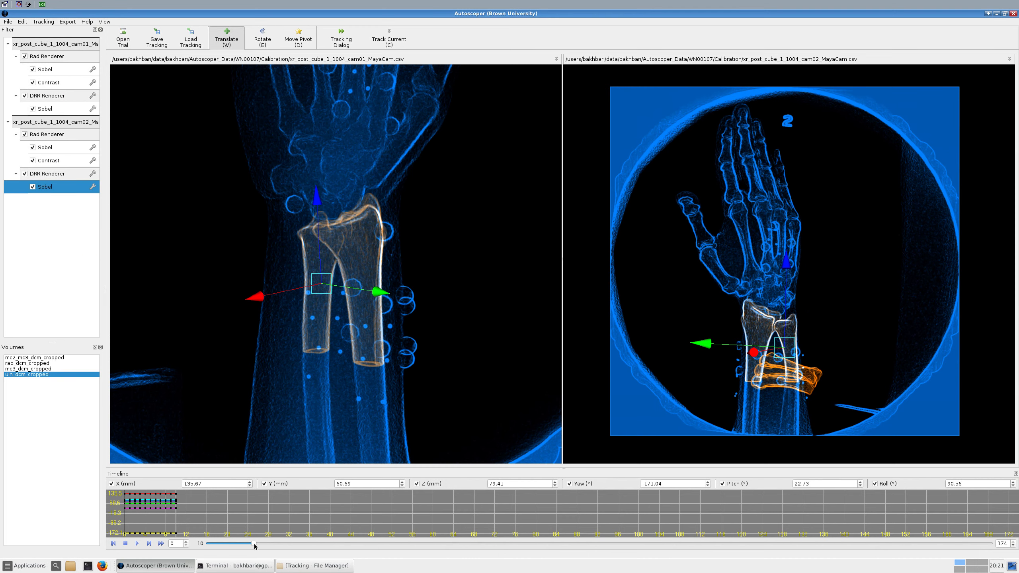
mouse_move(252, 545)
mouse_down()
mouse_move(205, 545)
mouse_move(263, 550)
mouse_up()
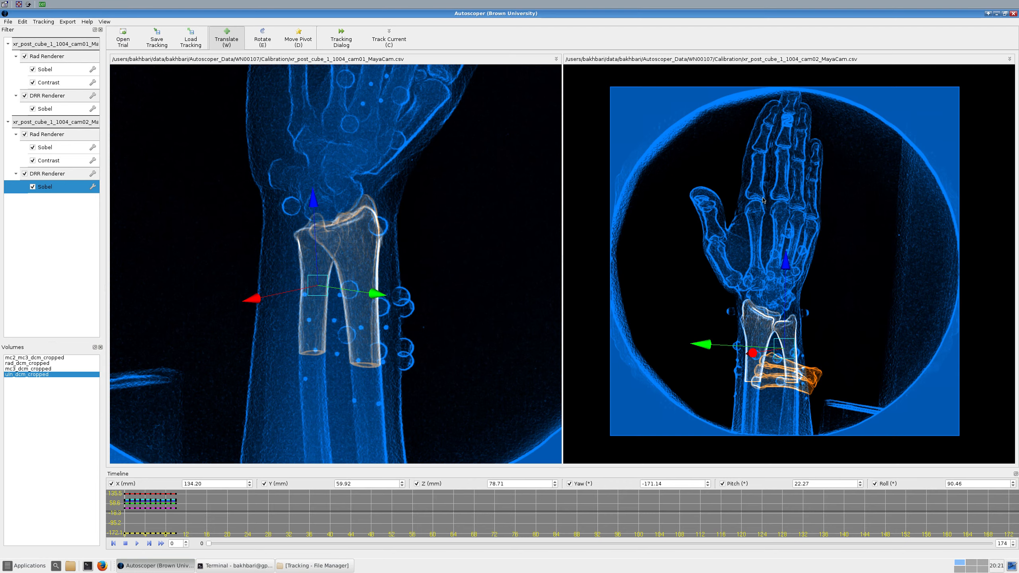
Select the mc2_mc3_dcm_cropped volume and move it over the hand in the camera 1 view, to about X 82.85, Y 88.26, Z 155.39 mm.
scroll(763, 200, up, 3)
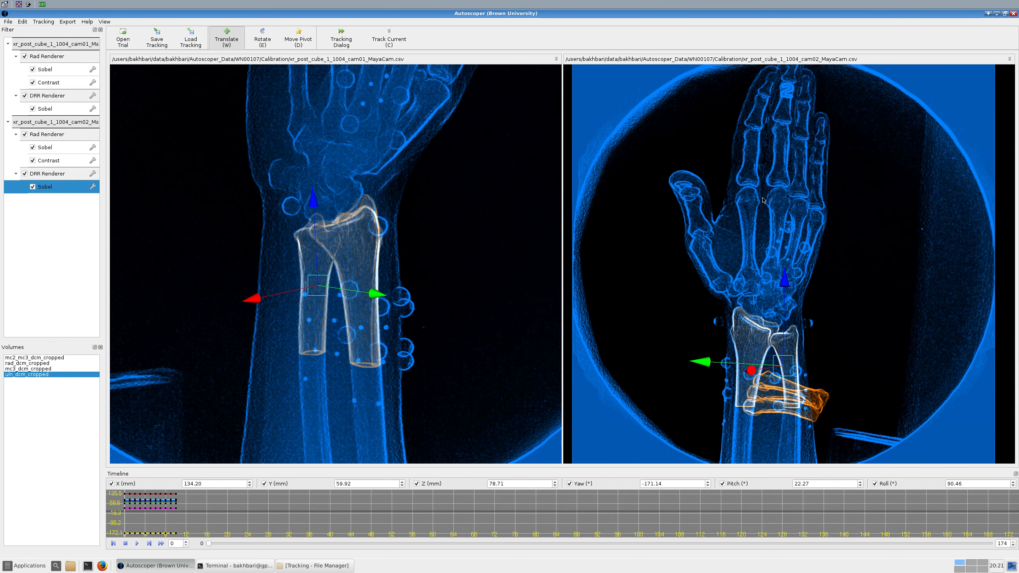
scroll(764, 200, up, 2)
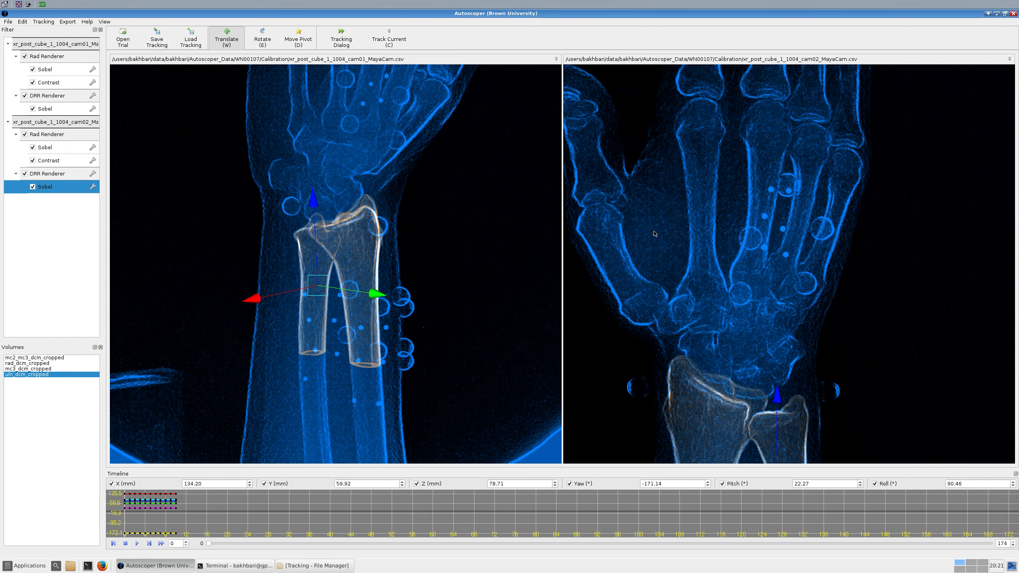
ctrl+drag(426, 192, 414, 239)
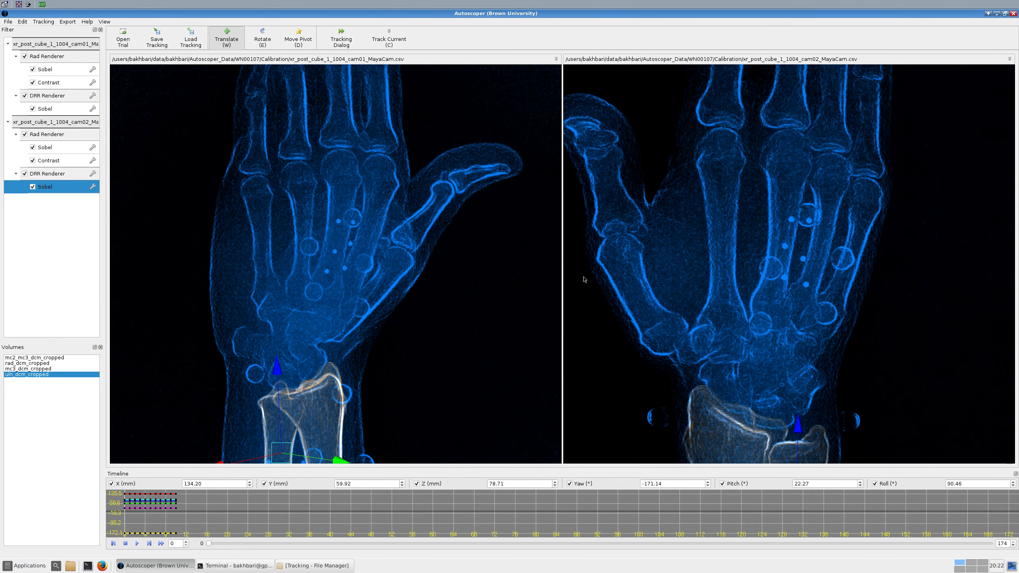
click(20, 358)
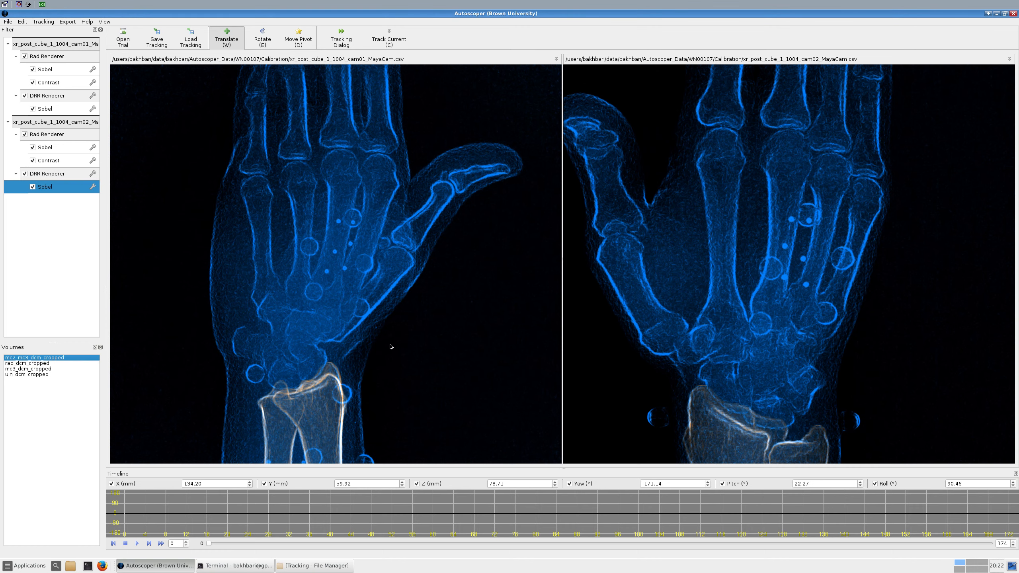
scroll(391, 347, up, 3)
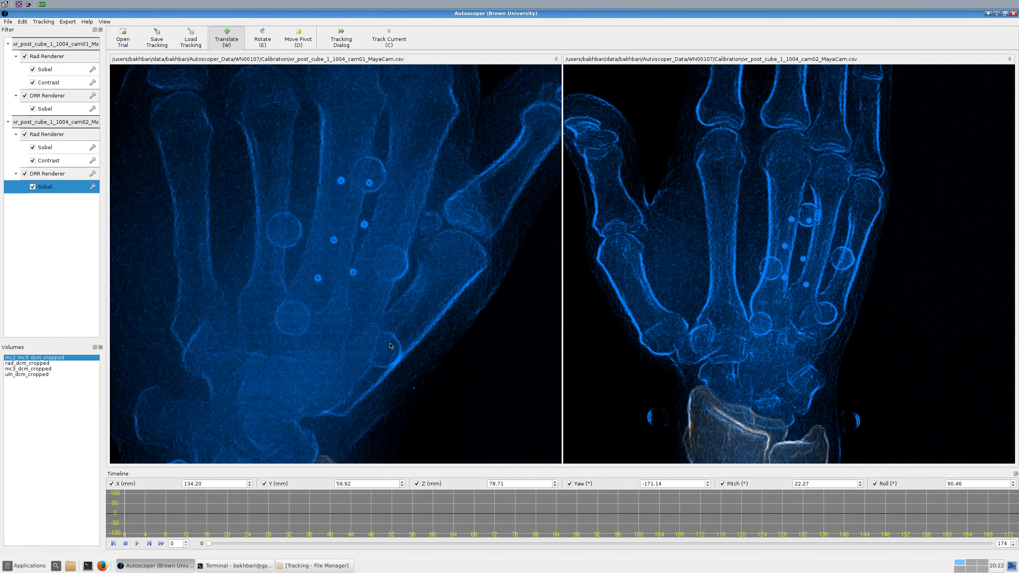
scroll(391, 346, down, 5)
scroll(392, 346, down, 6)
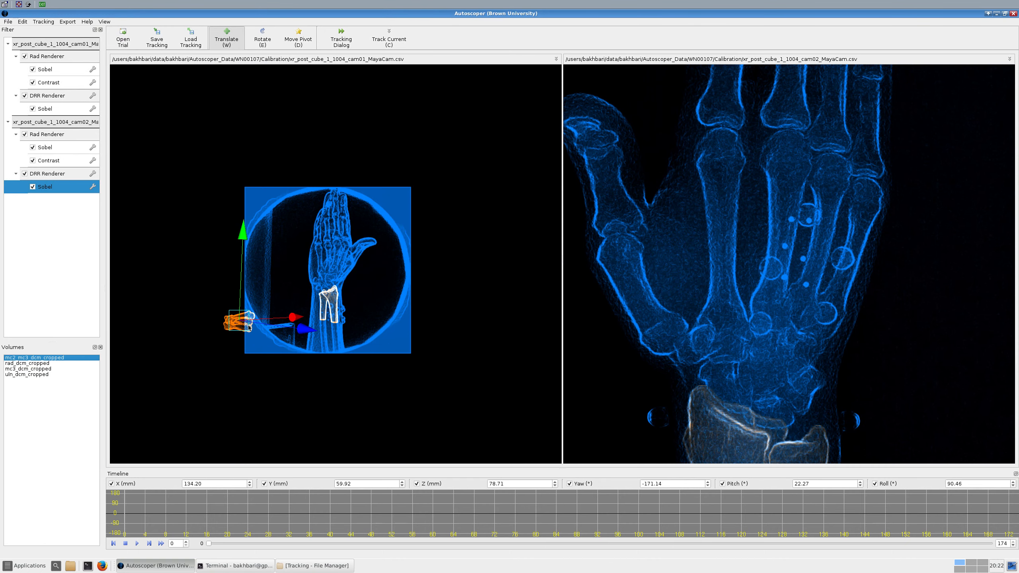
drag(258, 309, 335, 262)
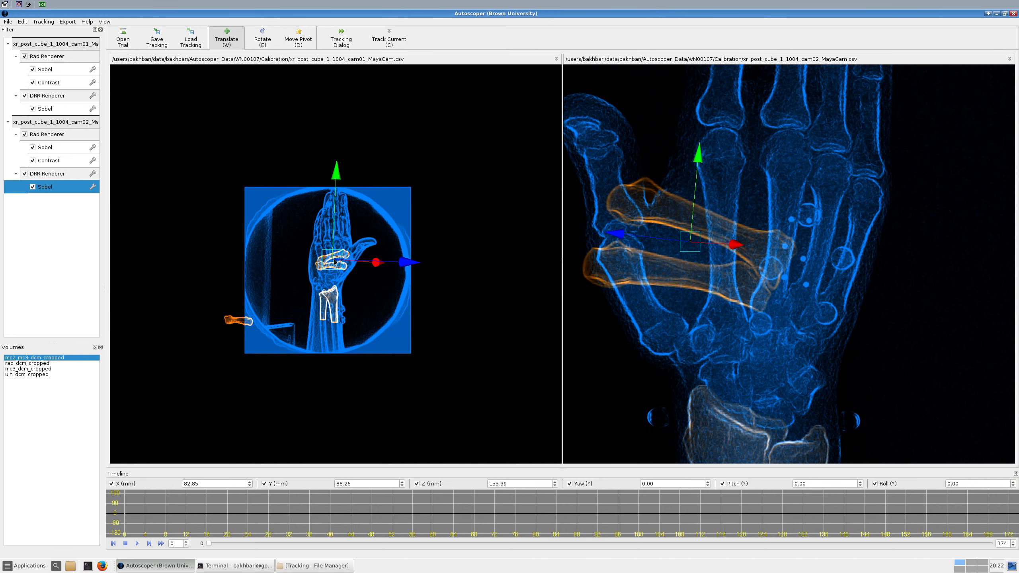
Nudge the metacarpal model in the camera 1 view and rotate it upright to about yaw -92, pitch -56, roll 30 degrees.
scroll(334, 262, up, 1)
scroll(335, 261, up, 1)
scroll(334, 262, up, 1)
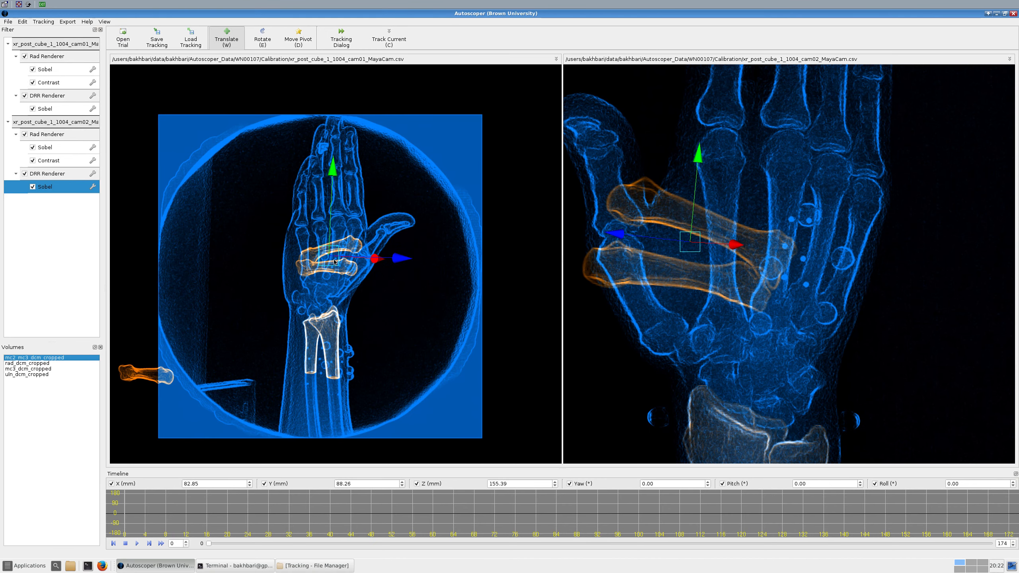
scroll(334, 262, up, 1)
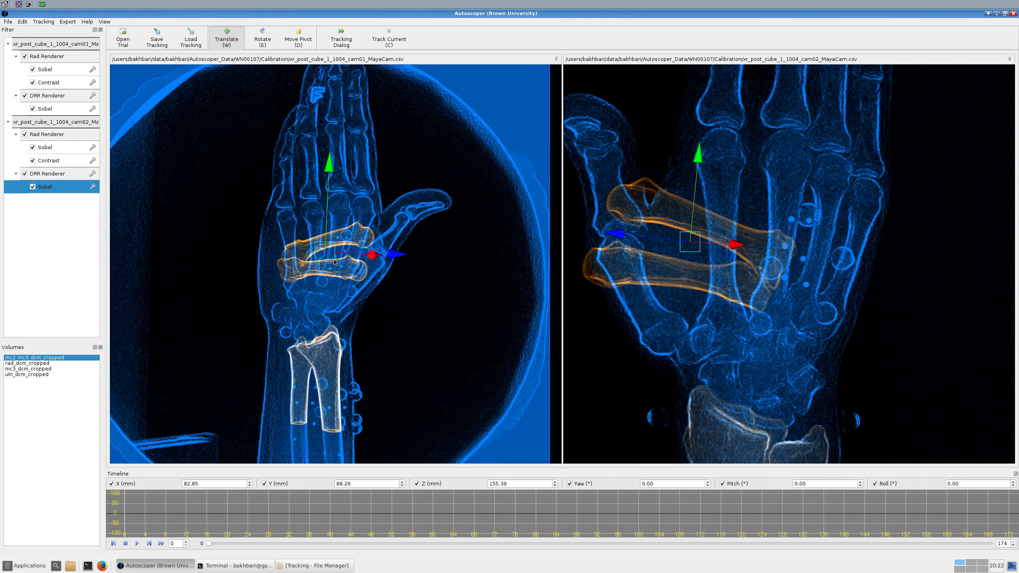
scroll(335, 262, up, 3)
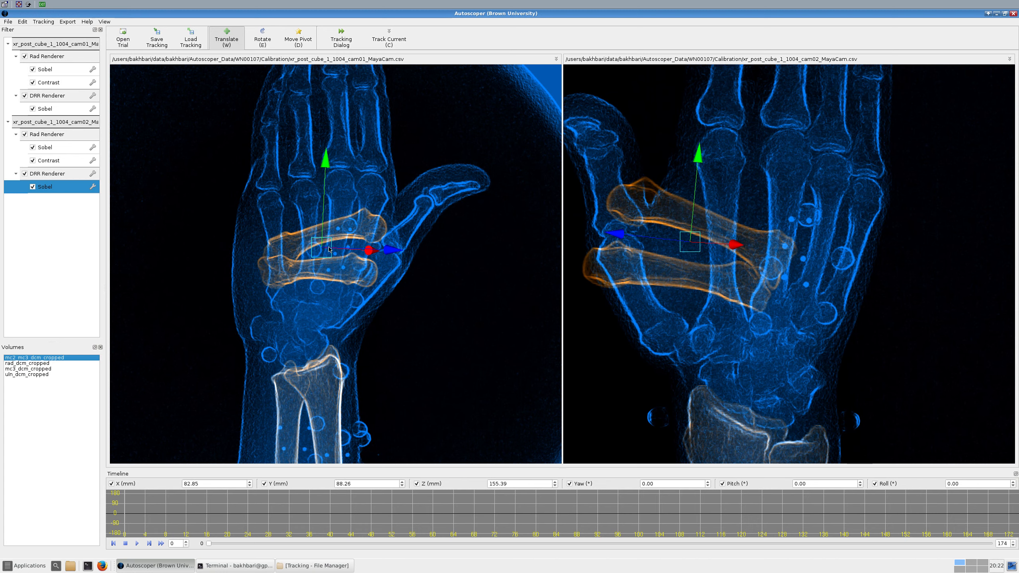
drag(331, 247, 336, 236)
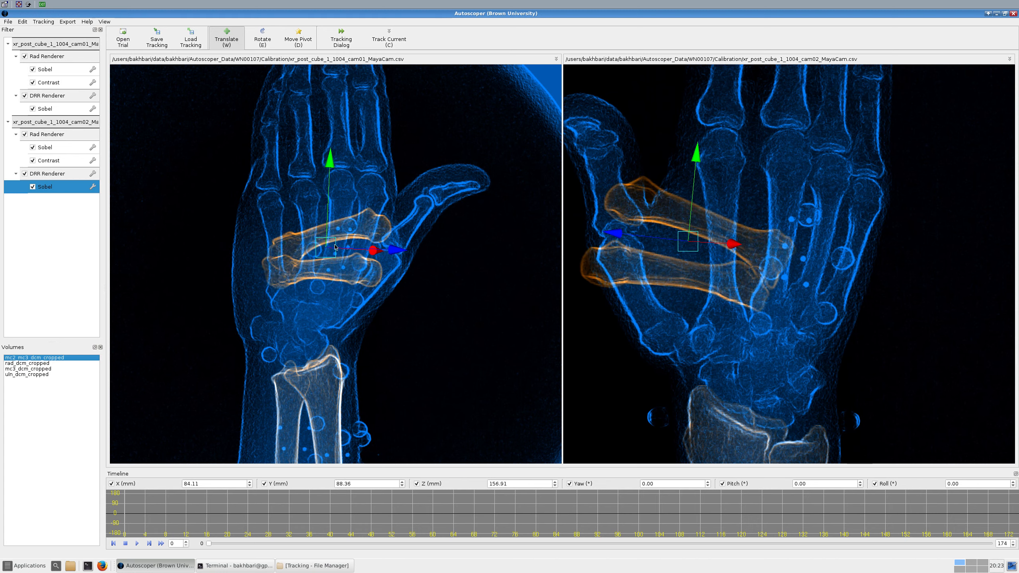
key(e)
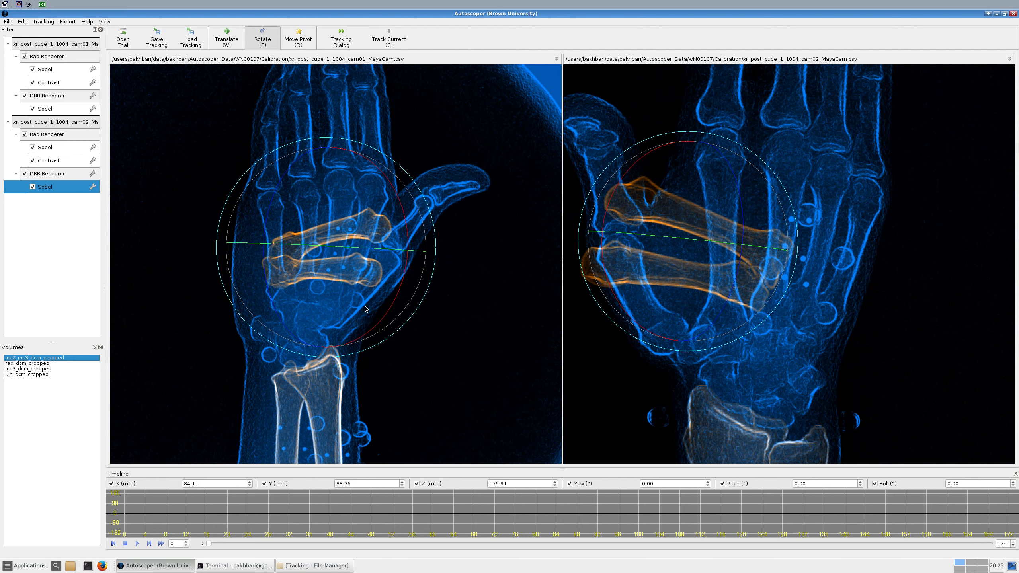
drag(366, 309, 309, 280)
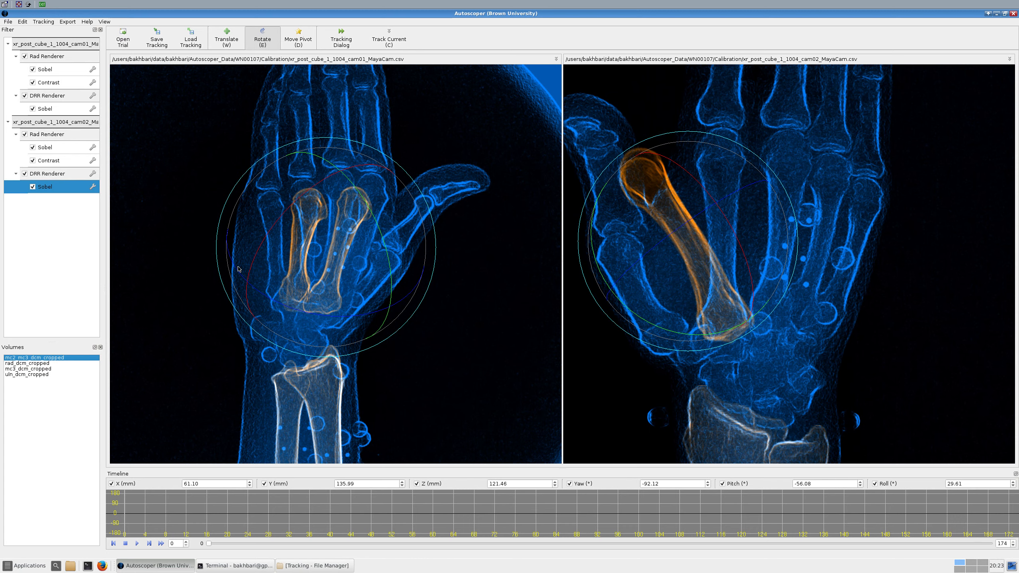
Rotate the metacarpal model in both camera views until it points along the fingers, at about yaw 179, pitch 1, roll 102 degrees.
drag(238, 267, 238, 267)
drag(330, 266, 494, 251)
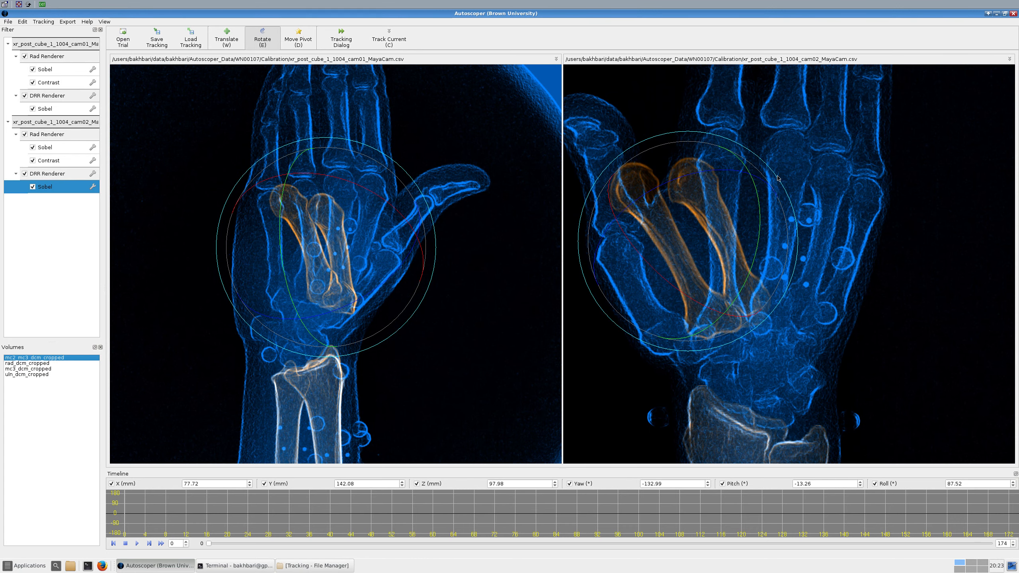
drag(777, 178, 795, 206)
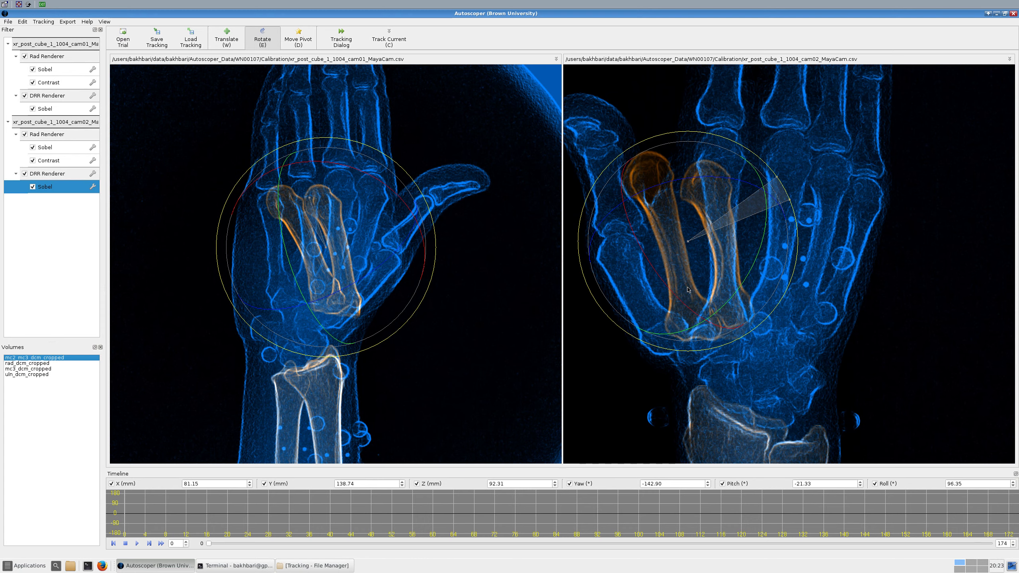
drag(689, 290, 656, 166)
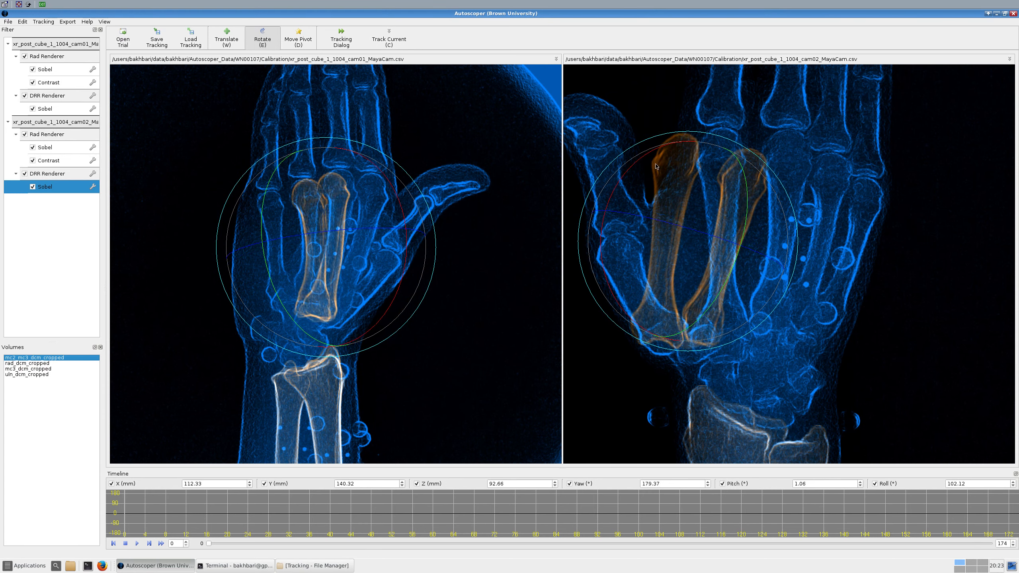
Move the model onto the second and third metacarpals in the camera 1 view and rotate it to about yaw -168, pitch -4, roll 84 degrees.
key(w)
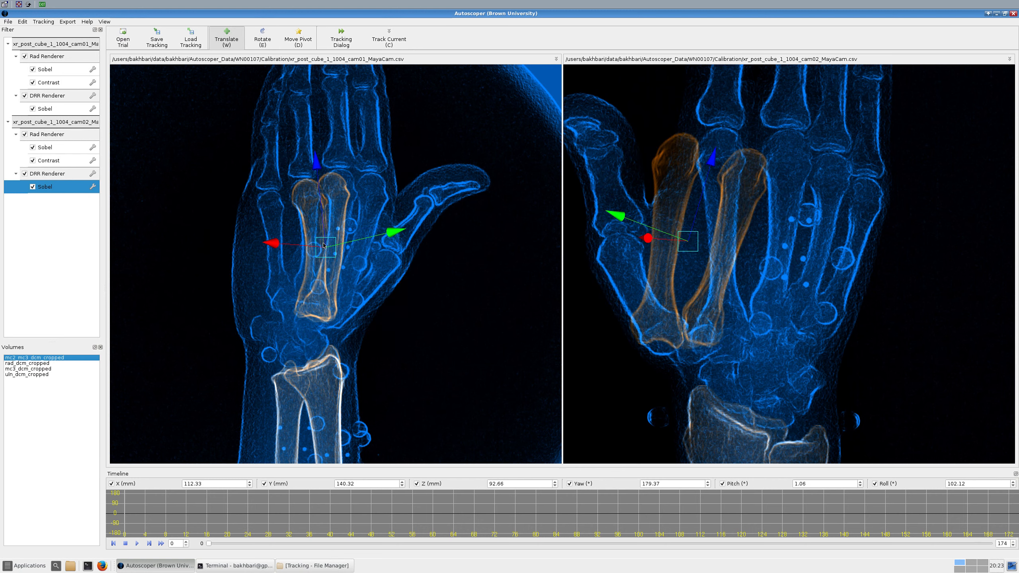
key(d)
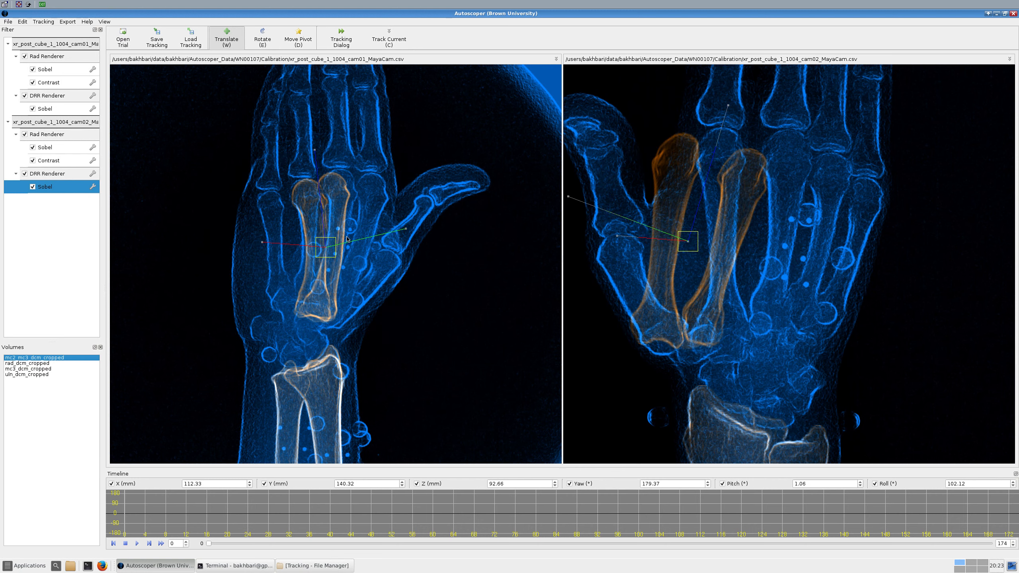
drag(349, 239, 351, 238)
key(e)
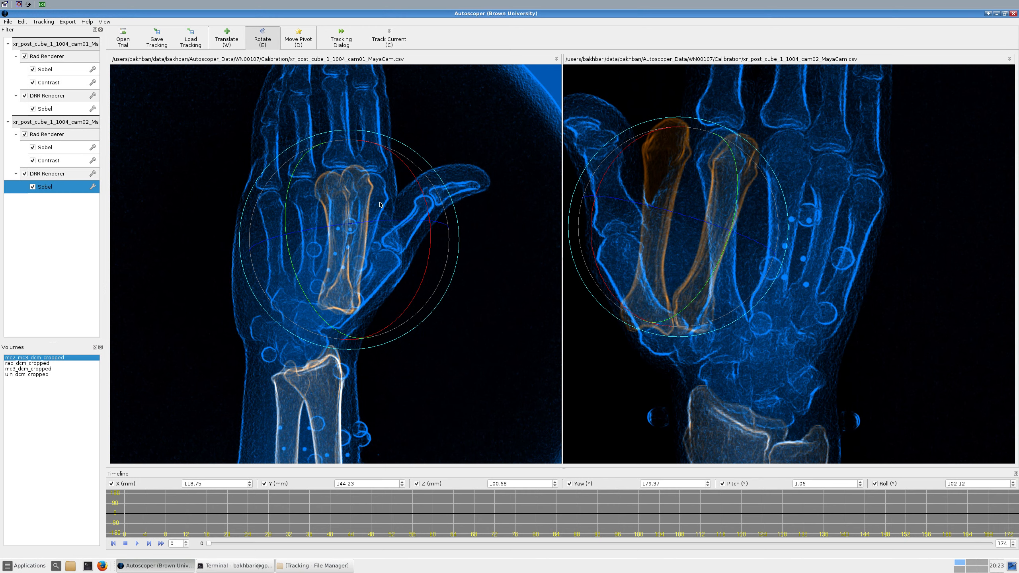
drag(379, 212, 446, 187)
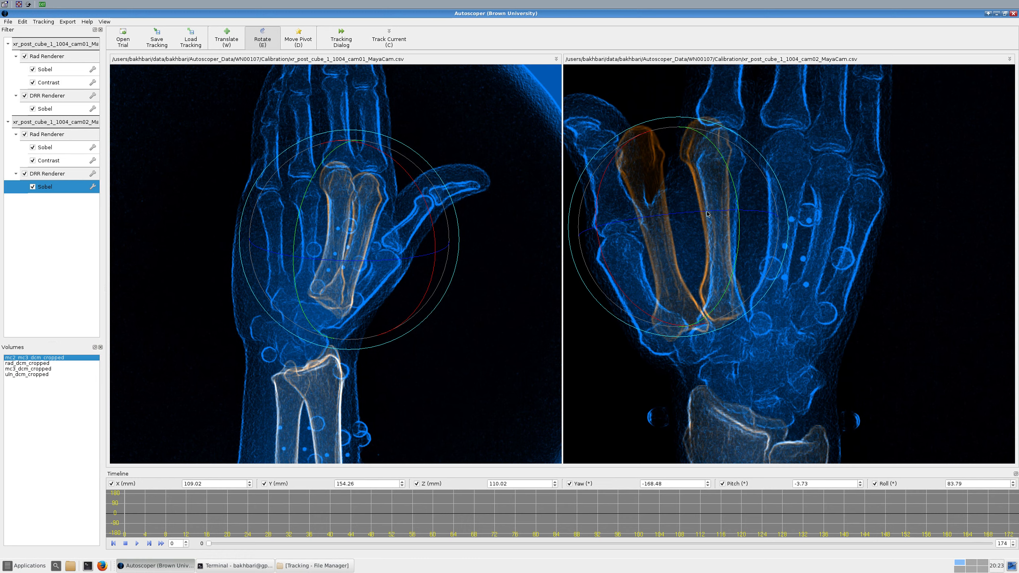
Shift the model onto the metacarpals in the camera 2 view and rotate it to about yaw -177, pitch -6, roll 95 degrees.
key(w)
drag(682, 225, 772, 207)
key(e)
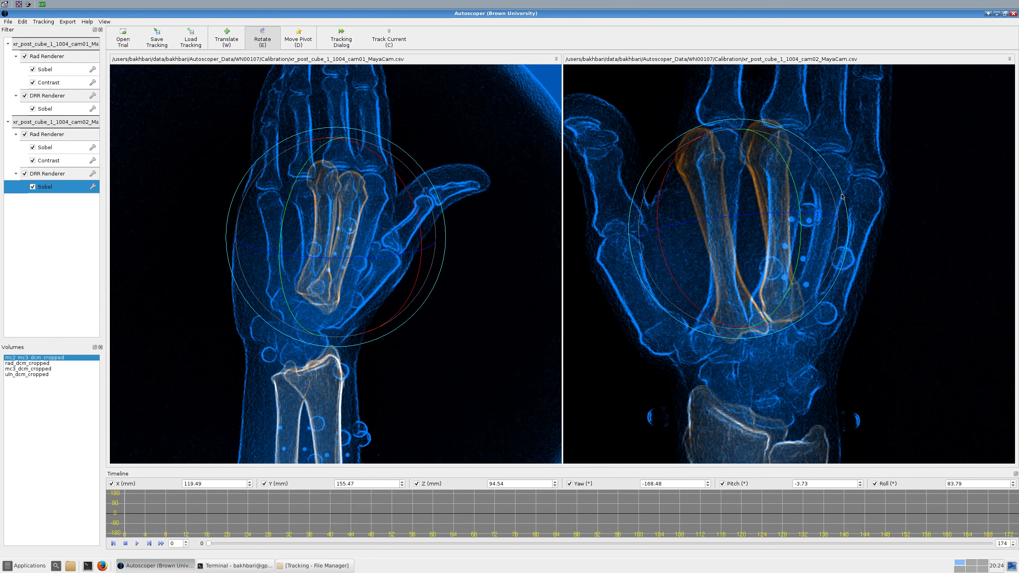
drag(843, 196, 850, 207)
drag(767, 216, 746, 234)
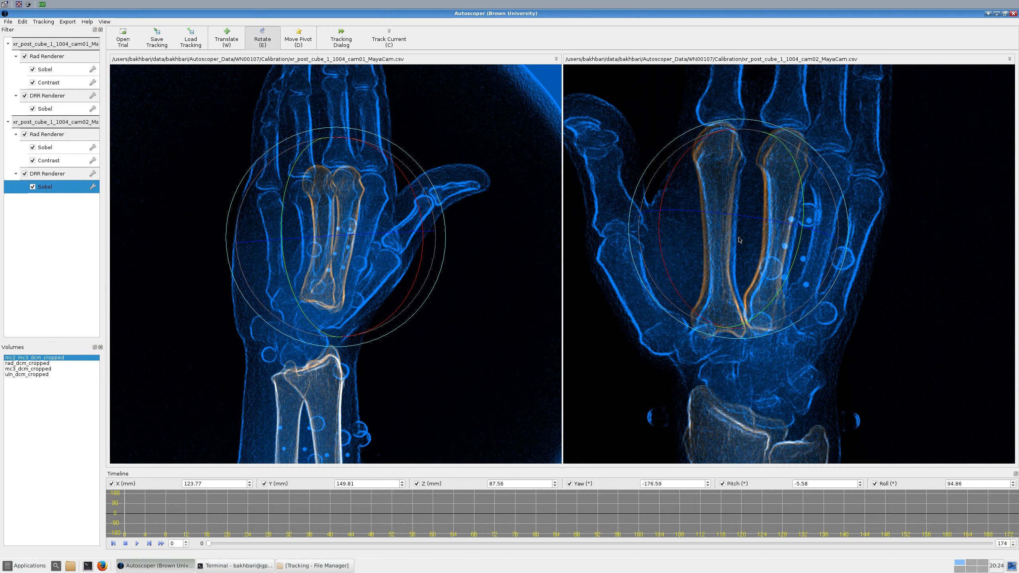
Fine-tune the metacarpal model's position and rotation in both views to about X 127.43, Y 150.31, Z 92.54 mm, with roll about 91 degrees.
key(w)
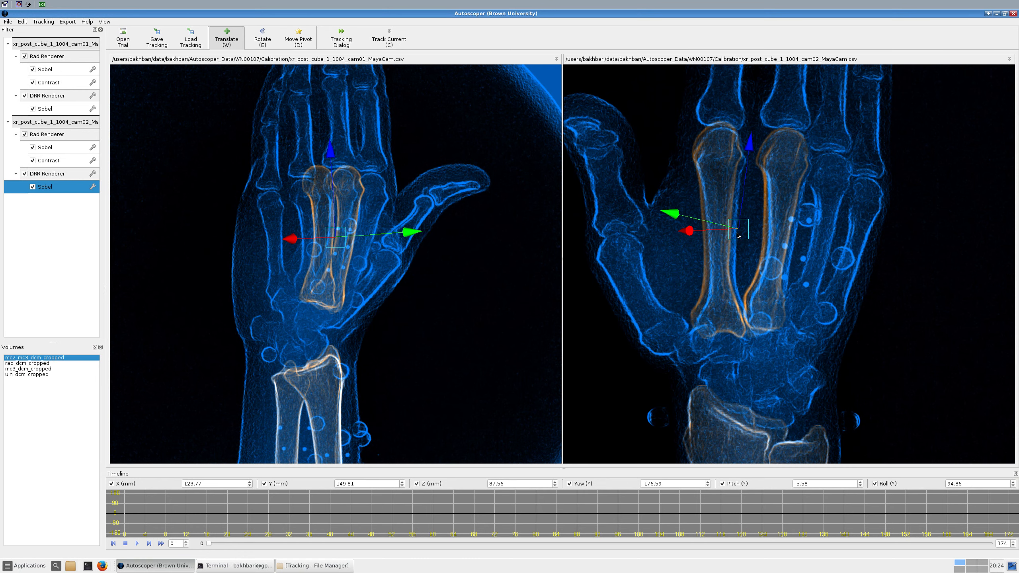
drag(744, 237, 740, 239)
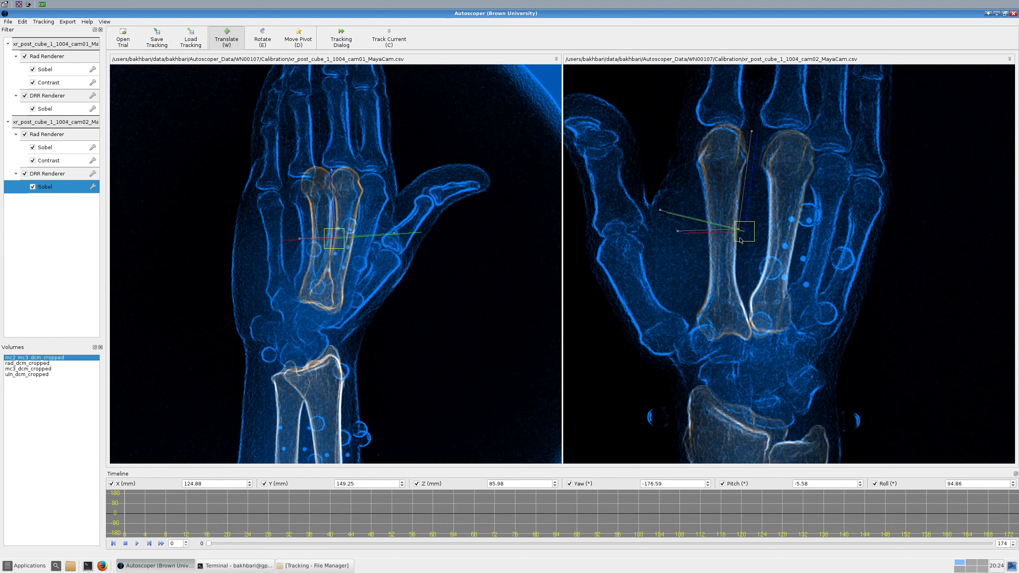
drag(335, 237, 347, 244)
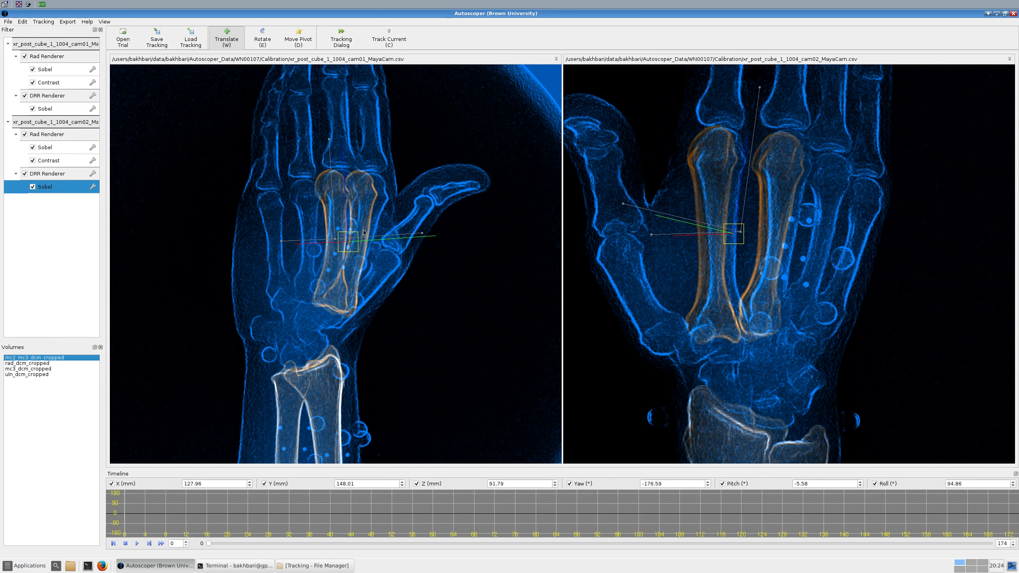
key(e)
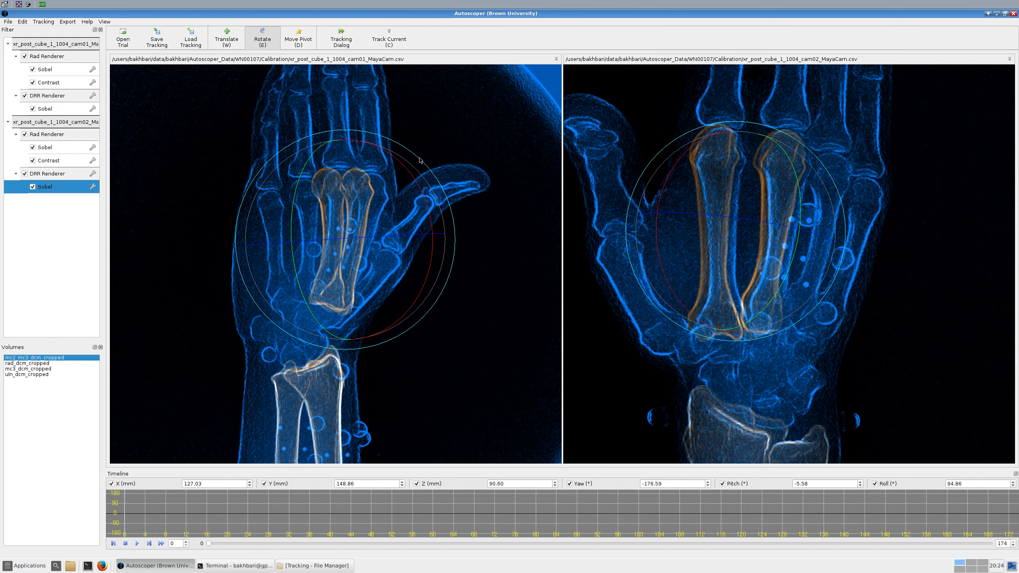
drag(426, 164, 375, 196)
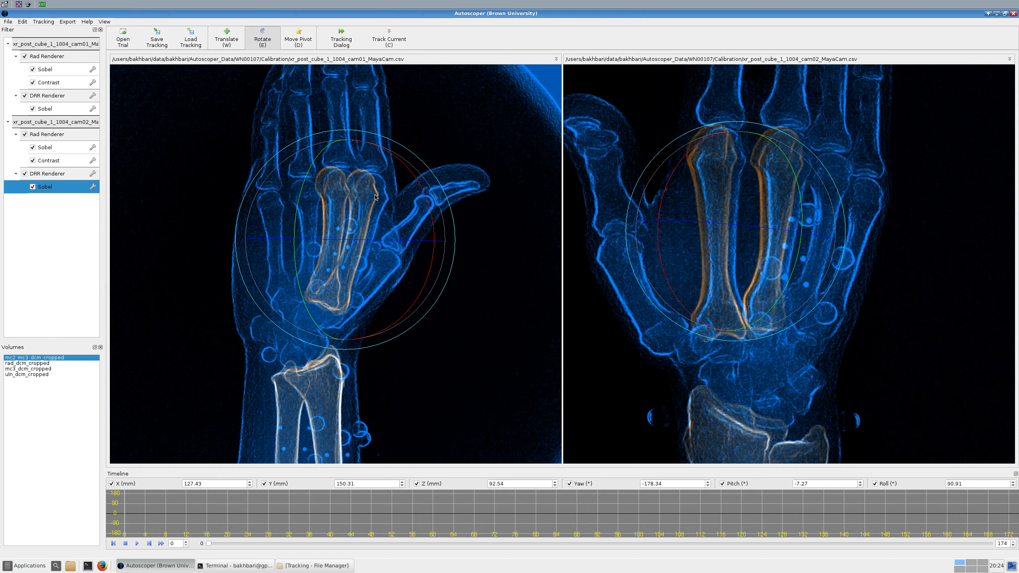
Set a frame 0 keyframe for the manually aligned metacarpals and check their current NCC in the terminal.
click(238, 565)
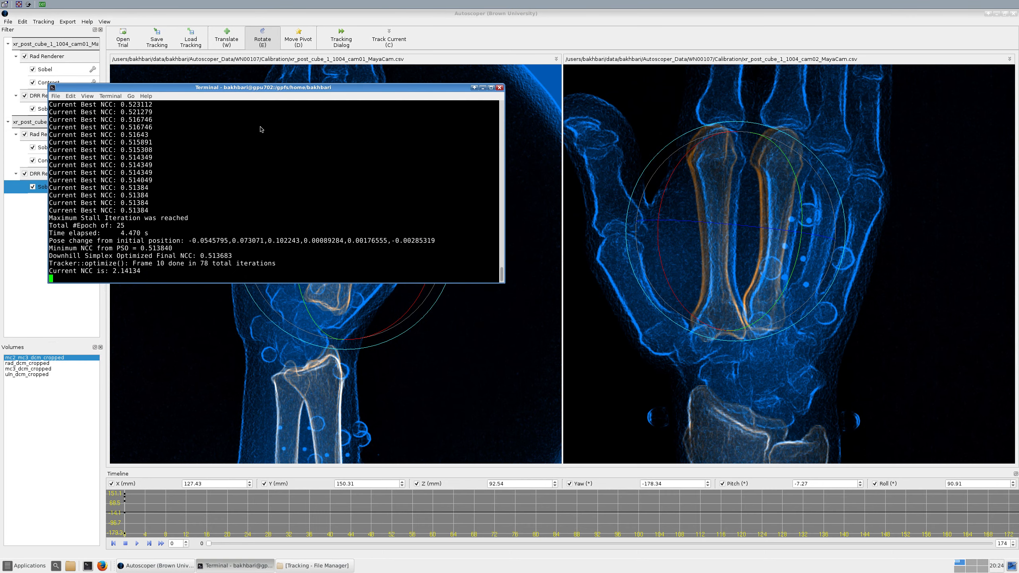
drag(260, 87, 259, 137)
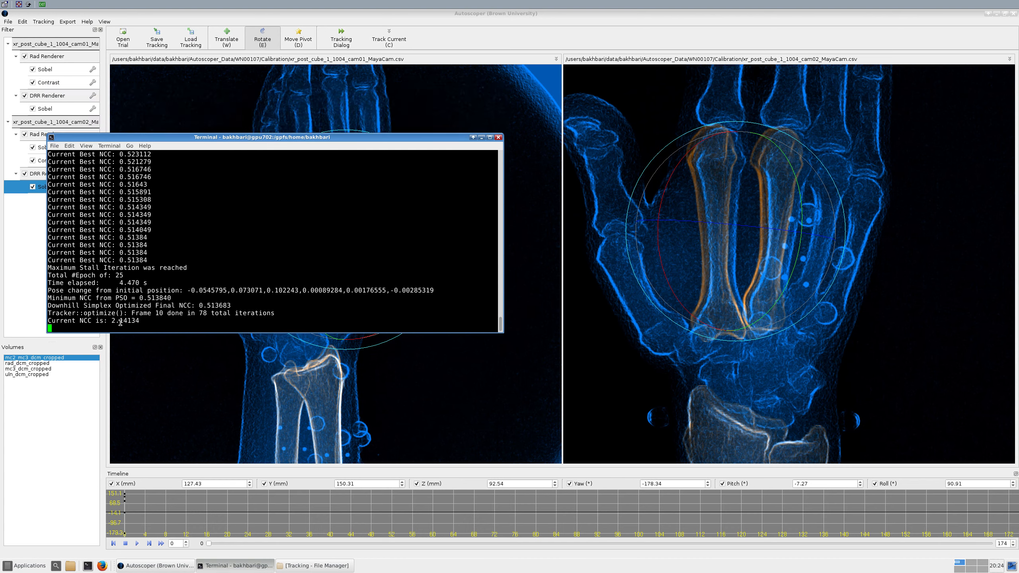
click(164, 355)
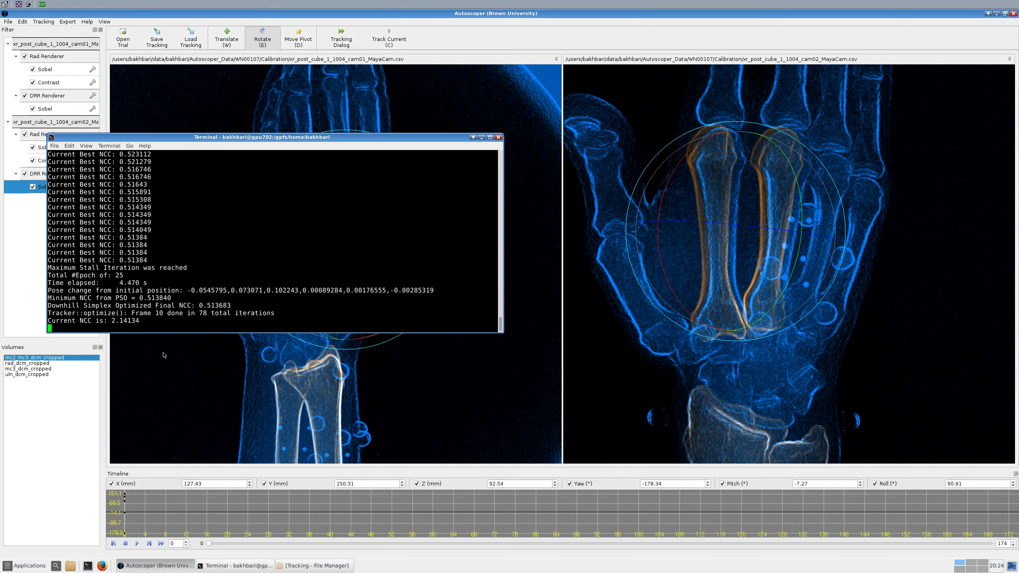
Run Track Current on the metacarpals at frame 0, and check the optimized final NCC in the terminal and the fit in both views.
click(393, 39)
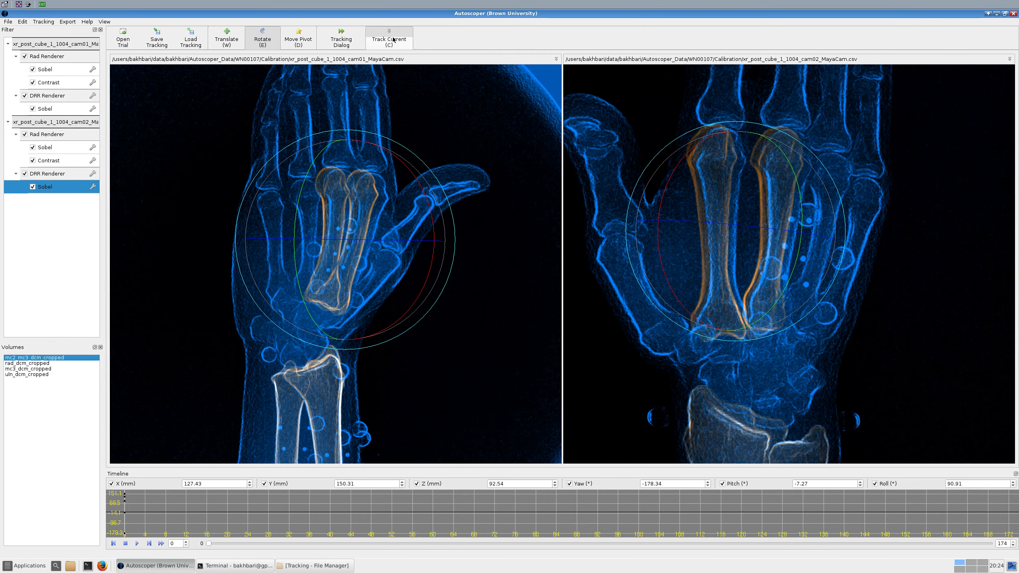
click(234, 566)
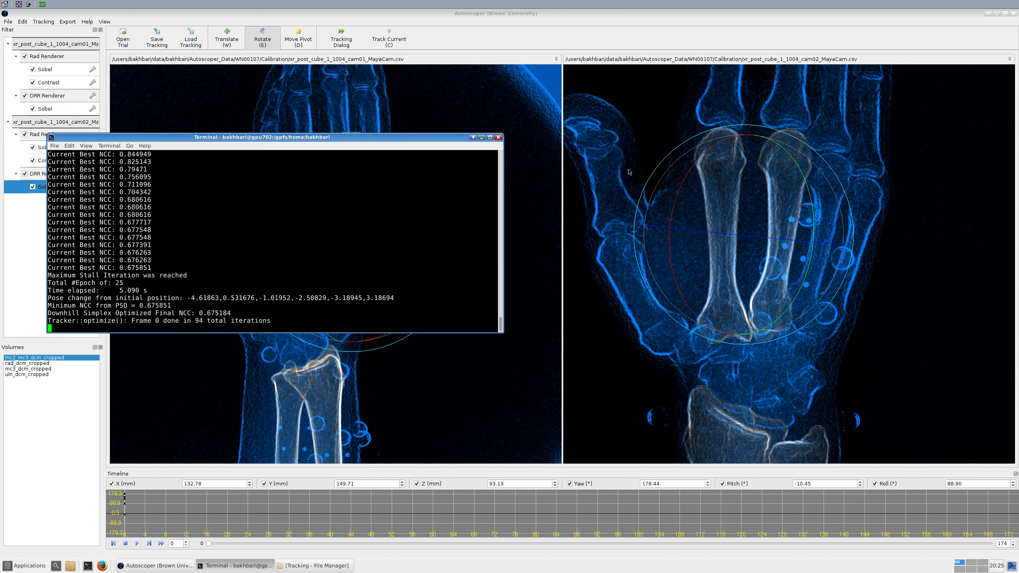
click(543, 155)
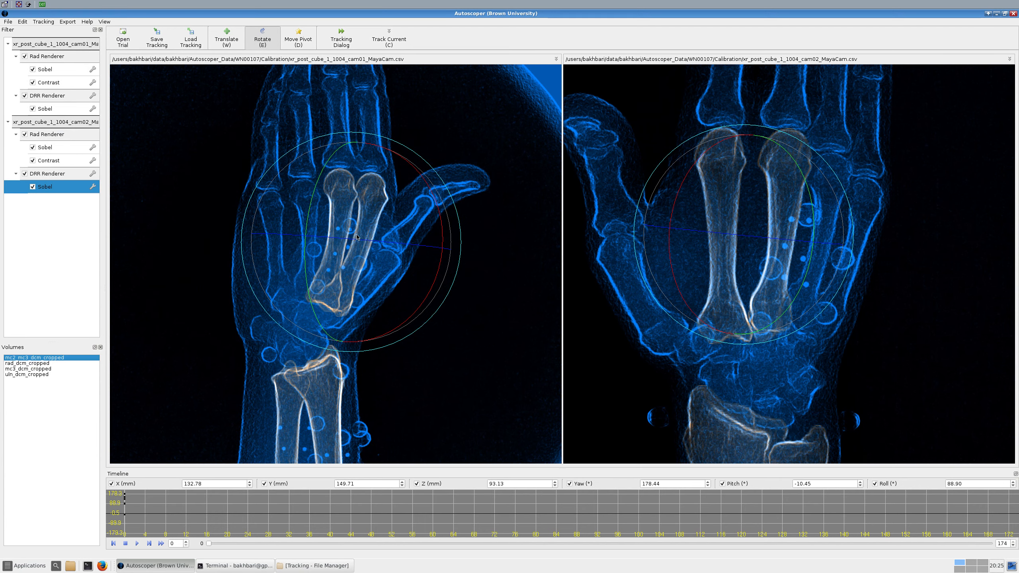
Advance the metacarpal trial from frame 0 to frame 2.
click(149, 543)
click(149, 543)
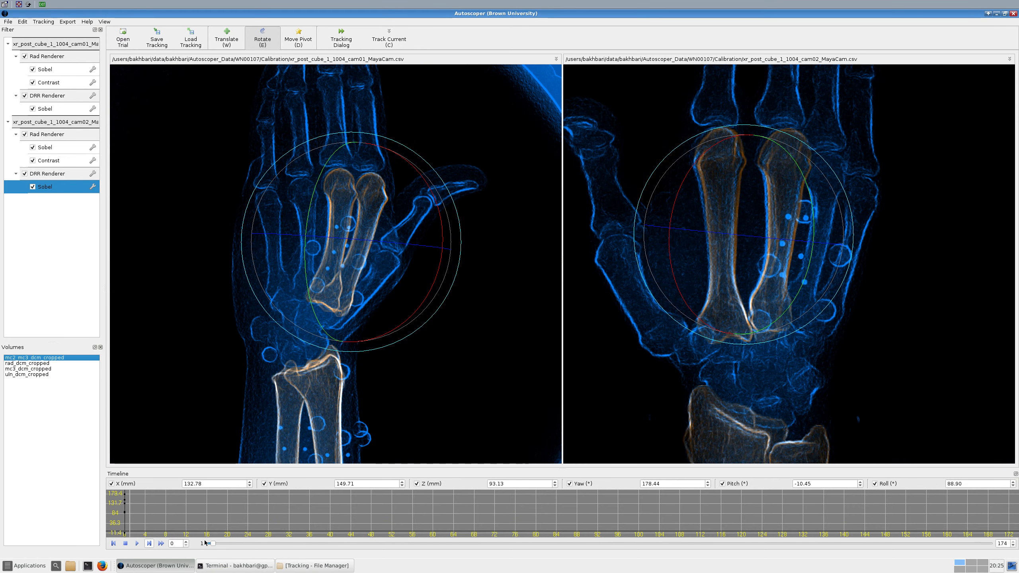
click(149, 543)
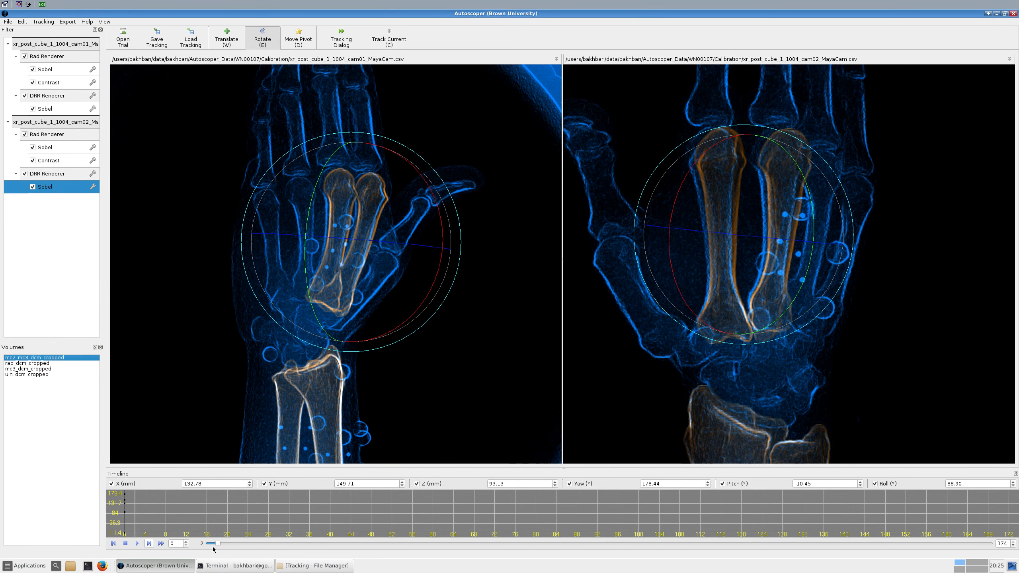
Run Track Current on the metacarpals at frame 2, check the final NCC in the terminal, and examine the interpolated pose at frame 1.
click(225, 565)
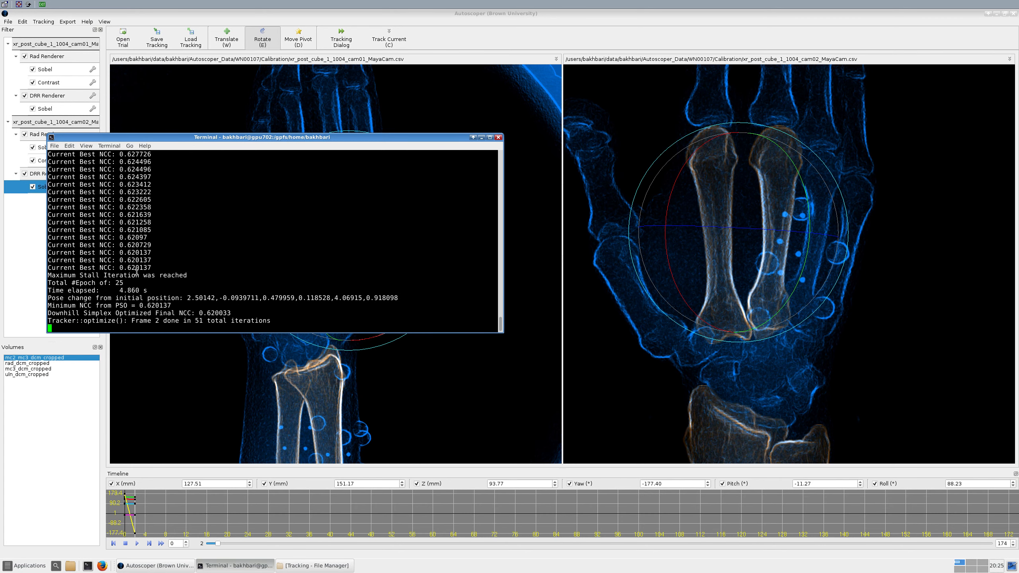
click(443, 363)
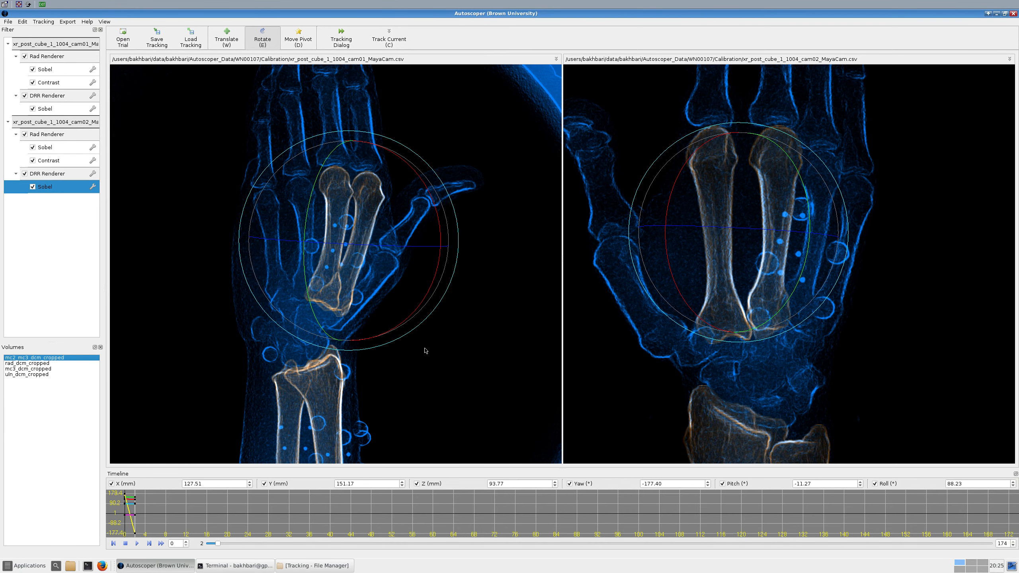
click(125, 543)
click(113, 544)
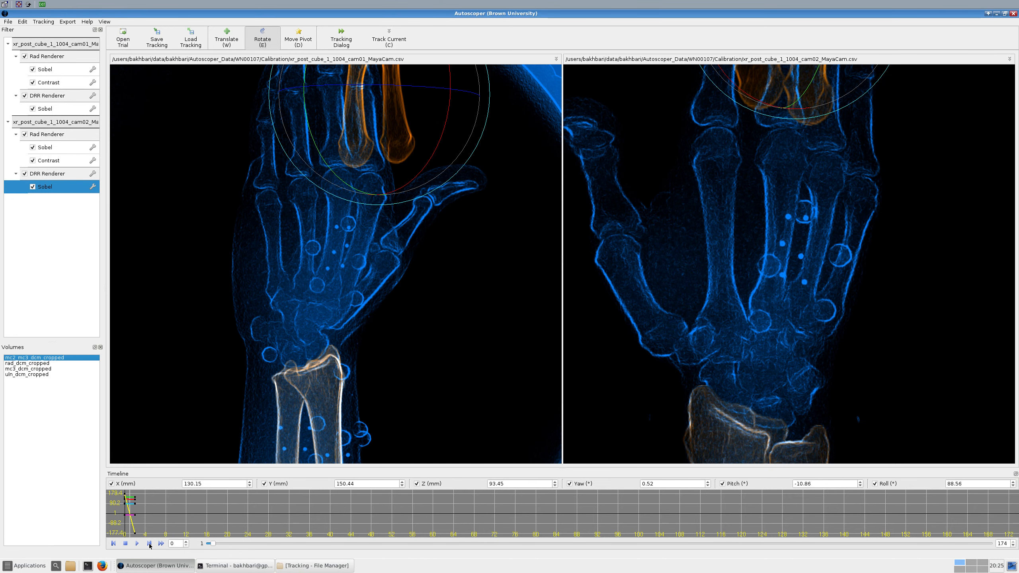
click(149, 543)
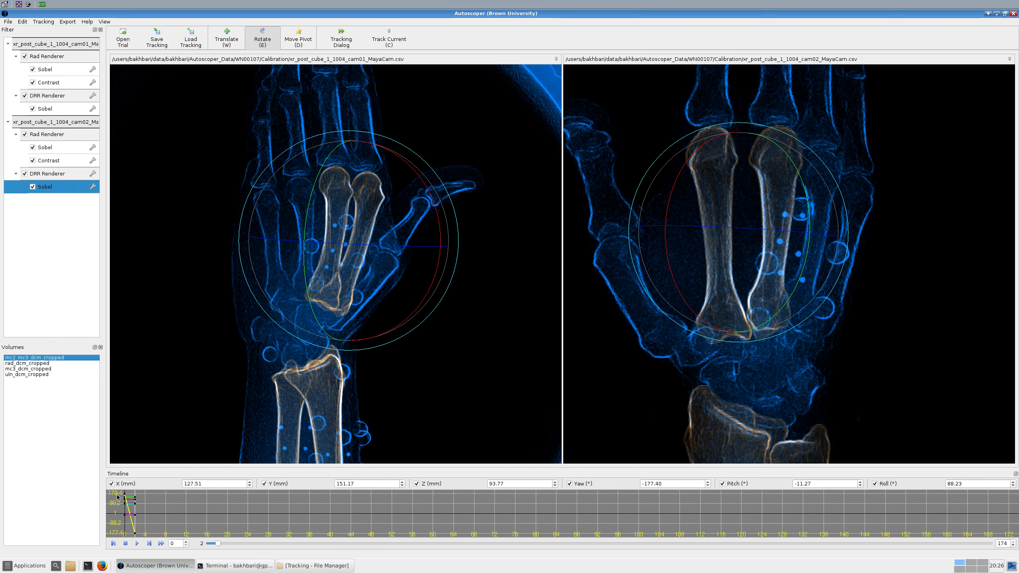
click(113, 543)
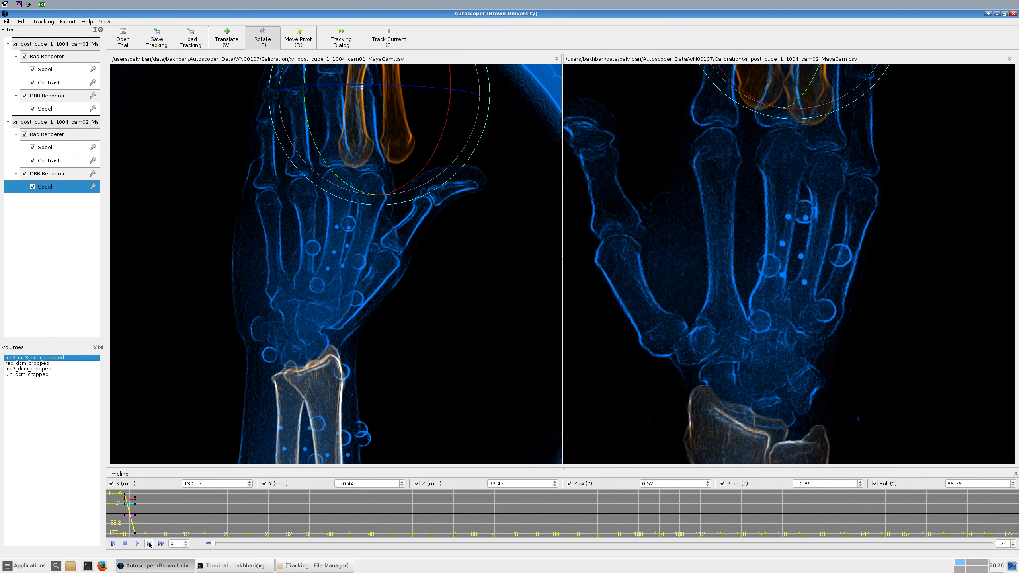
click(148, 543)
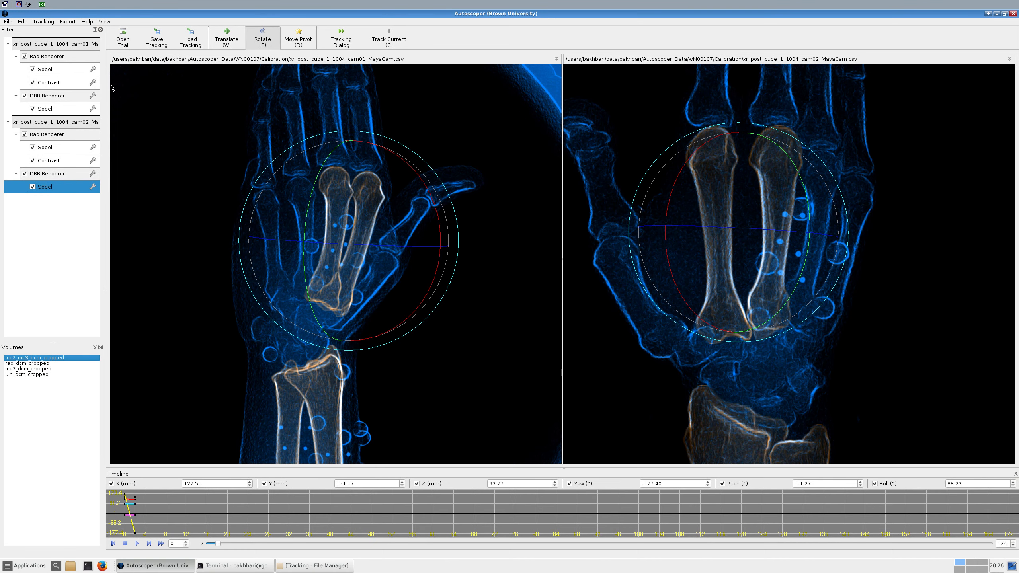
Delete the metacarpals' frame 2 keyframe and run Track Current at frame 1, checking the optimized NCC in the terminal.
click(22, 23)
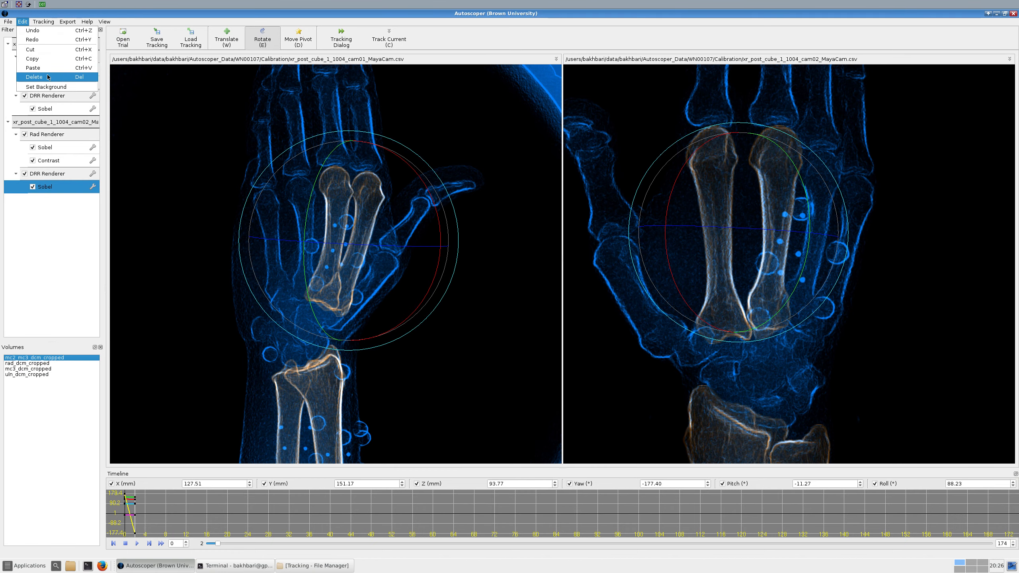
key(Return)
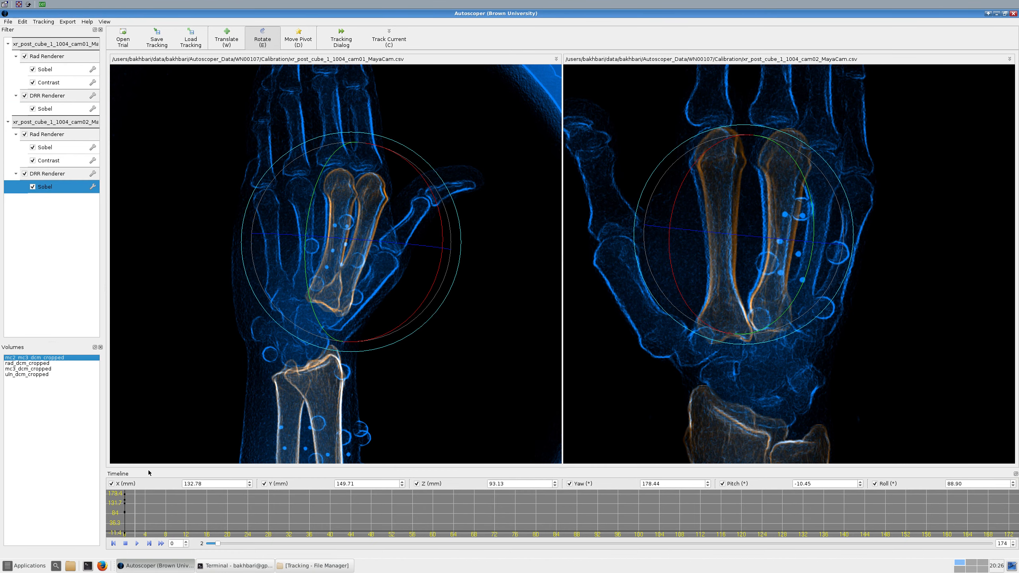
click(113, 543)
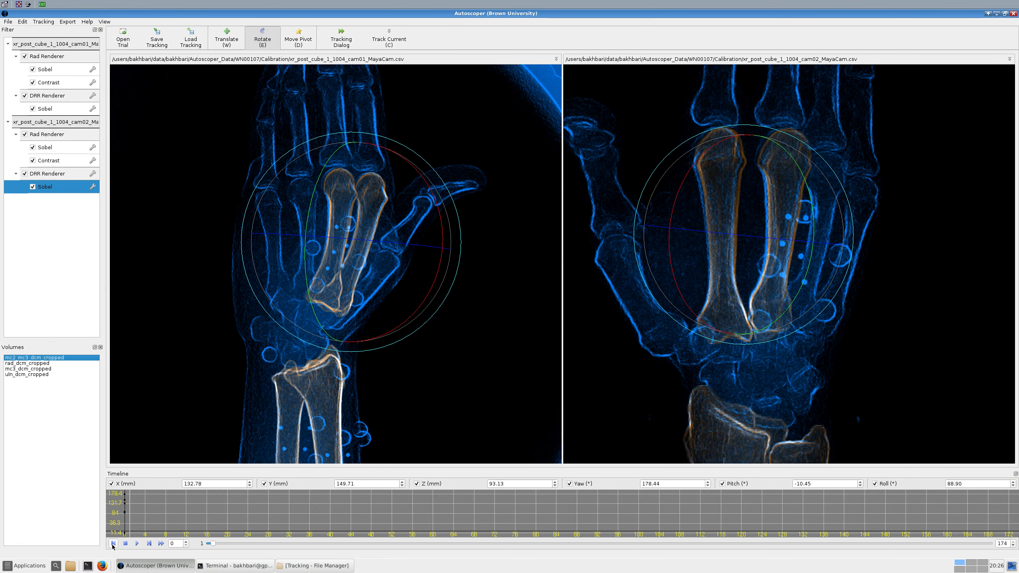
click(256, 566)
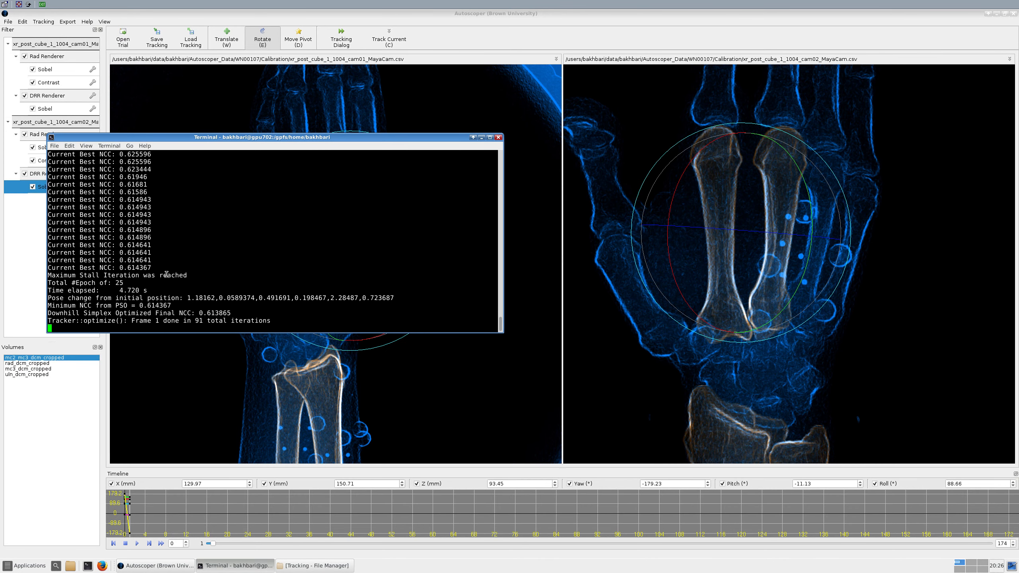
Delete the metacarpals' frame 0 keyframe and re-optimize frame 0 with Track Current, starting from the frame 1 pose.
click(112, 544)
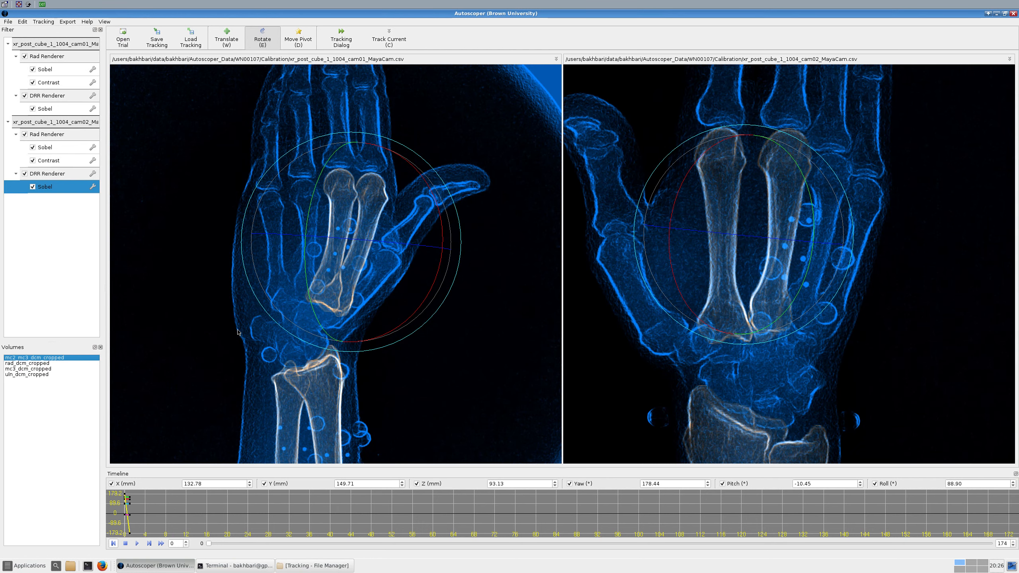
click(23, 22)
mouse_move(39, 22)
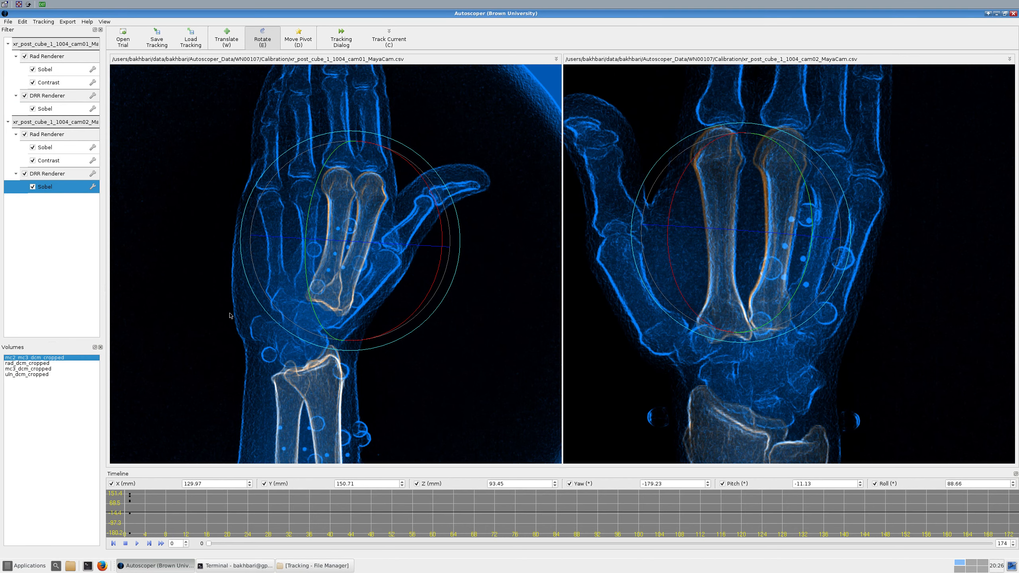
click(226, 566)
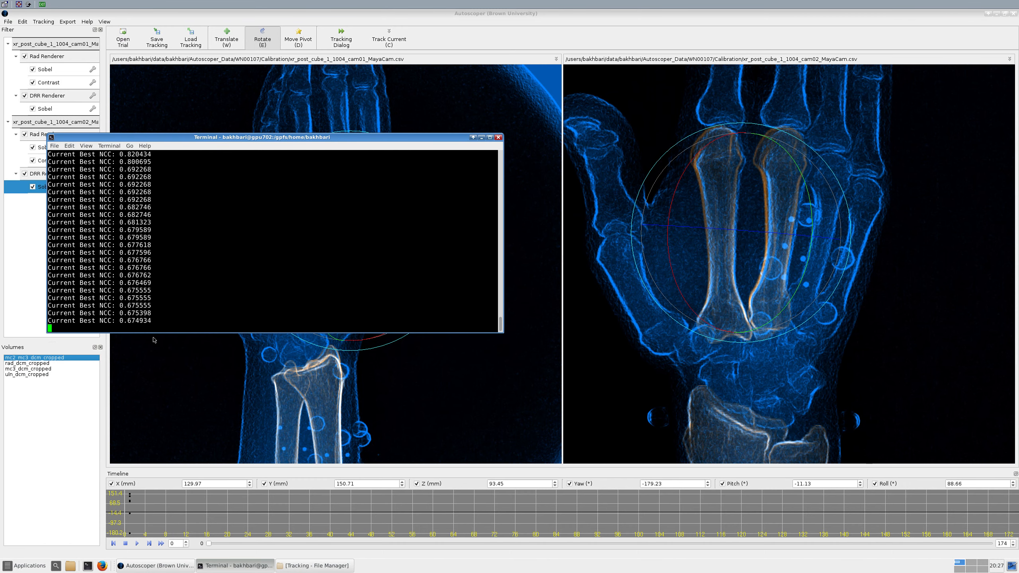
click(167, 397)
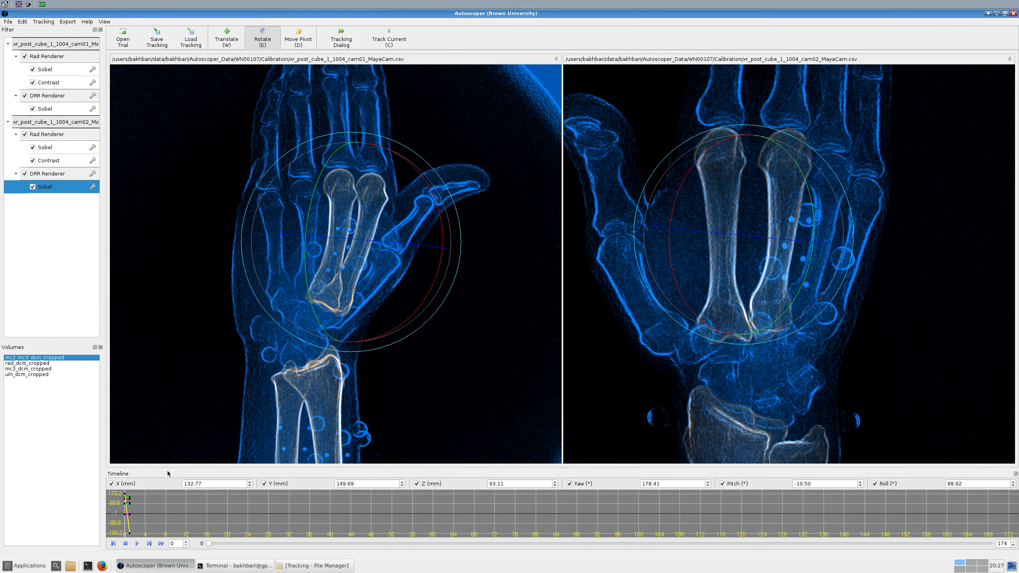
Run Track Current on the metacarpals at frame 2 from the frame 1 pose and check the final NCC in the terminal.
click(149, 544)
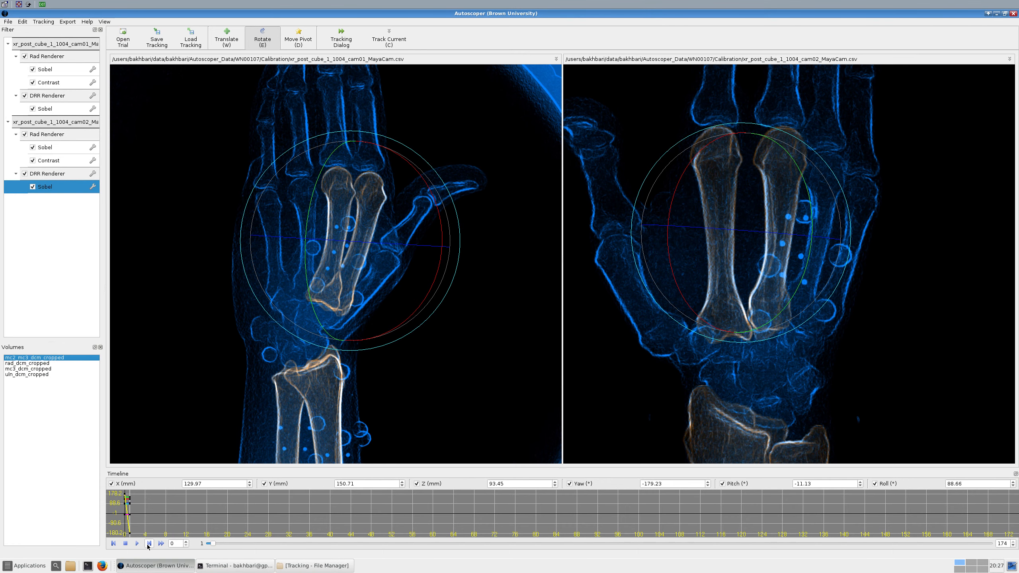
click(149, 544)
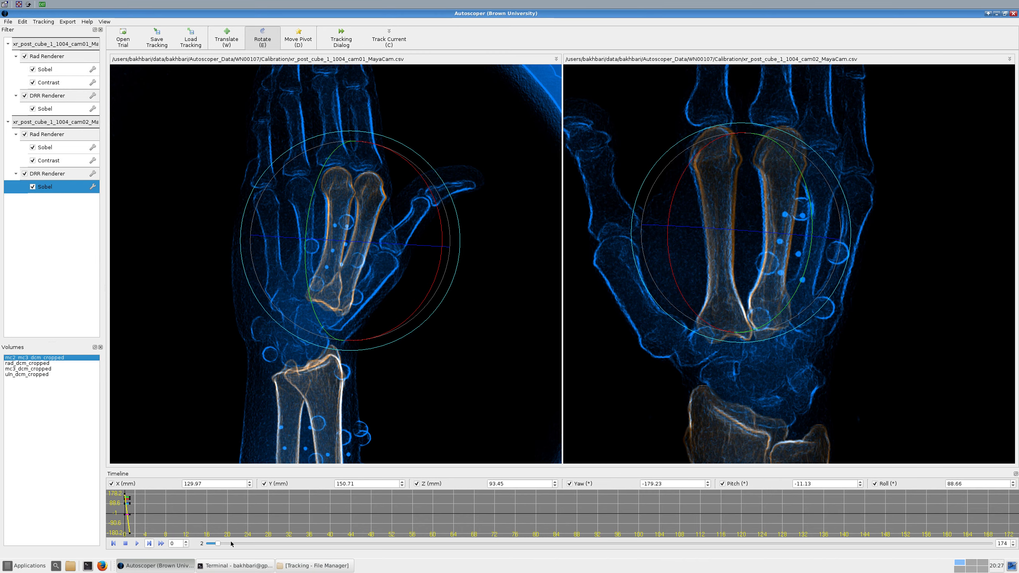
click(240, 566)
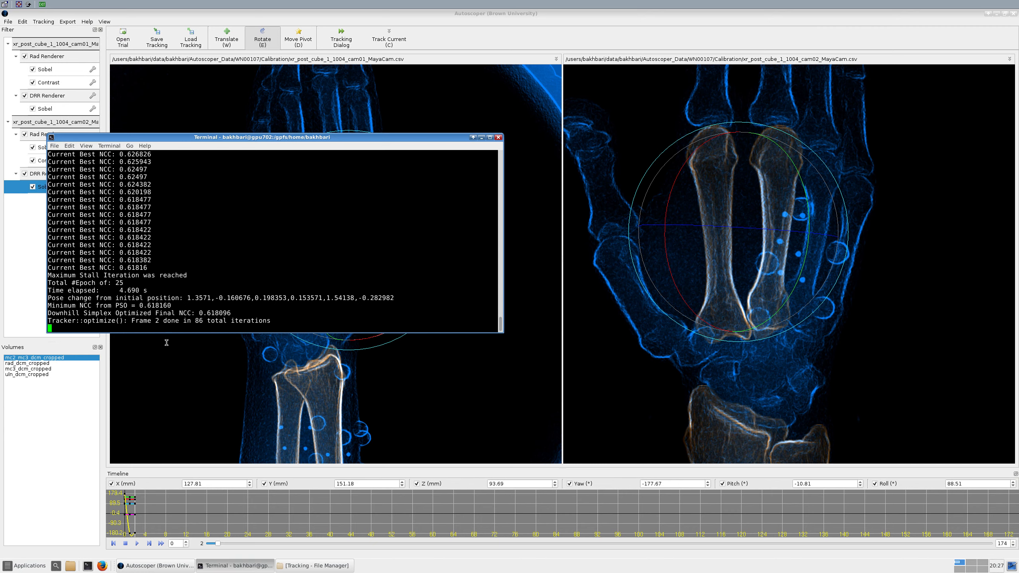
click(181, 377)
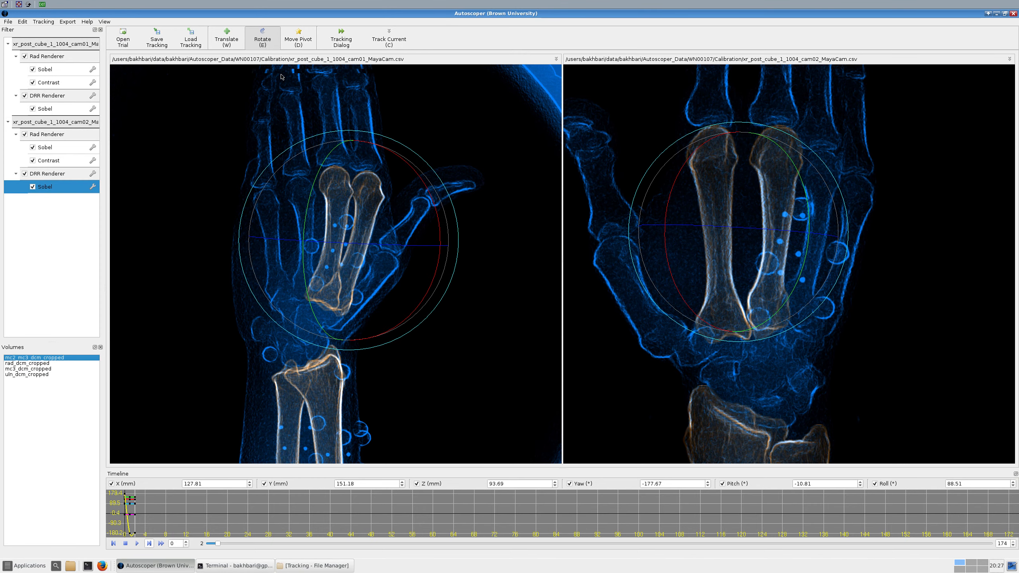
Track the metacarpals automatically over the range from frame 3 to frame 10.
key(Right)
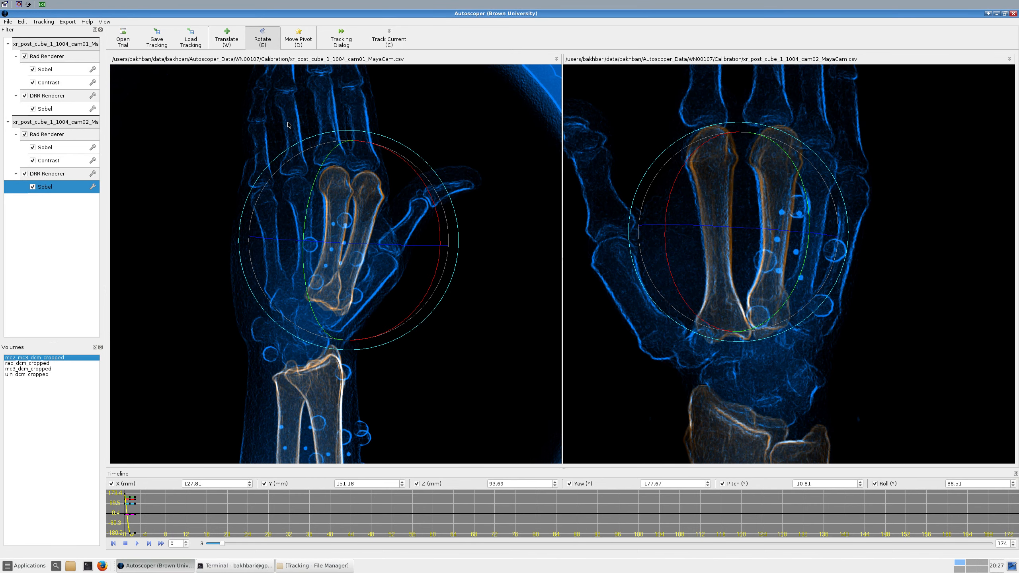
click(340, 35)
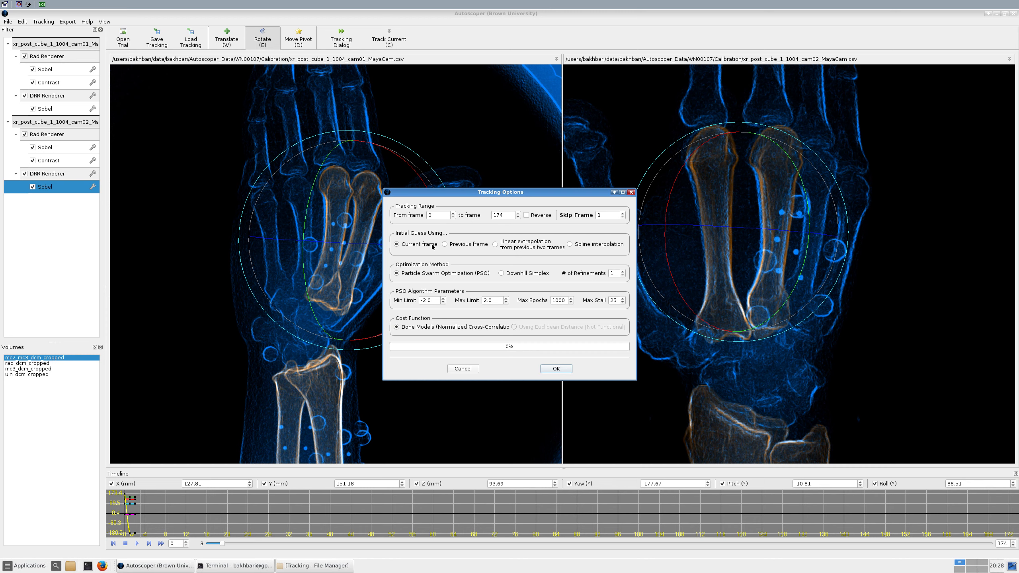
click(438, 215)
drag(438, 215, 401, 213)
click(497, 216)
key(ctrl+a)
text(1)
click(568, 369)
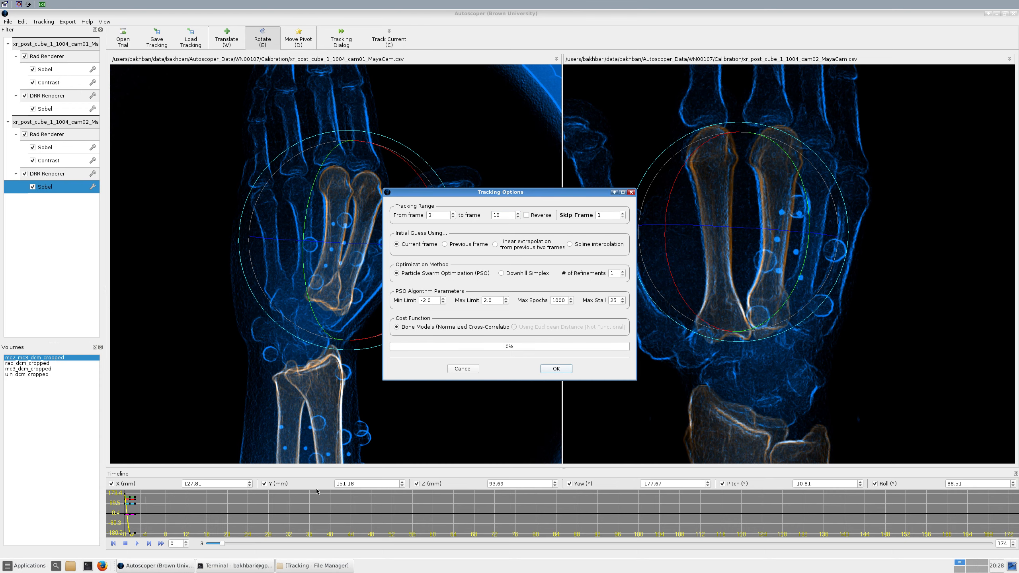
Check the frame 10 NCC in the terminal and compare the metacarpal fit at frames 10 and 11.
click(234, 565)
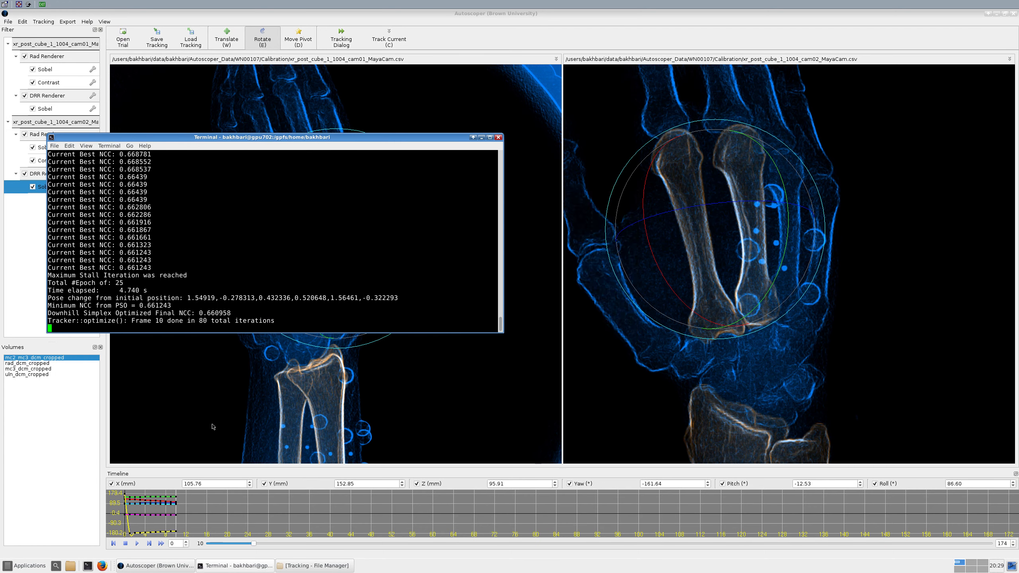
click(236, 408)
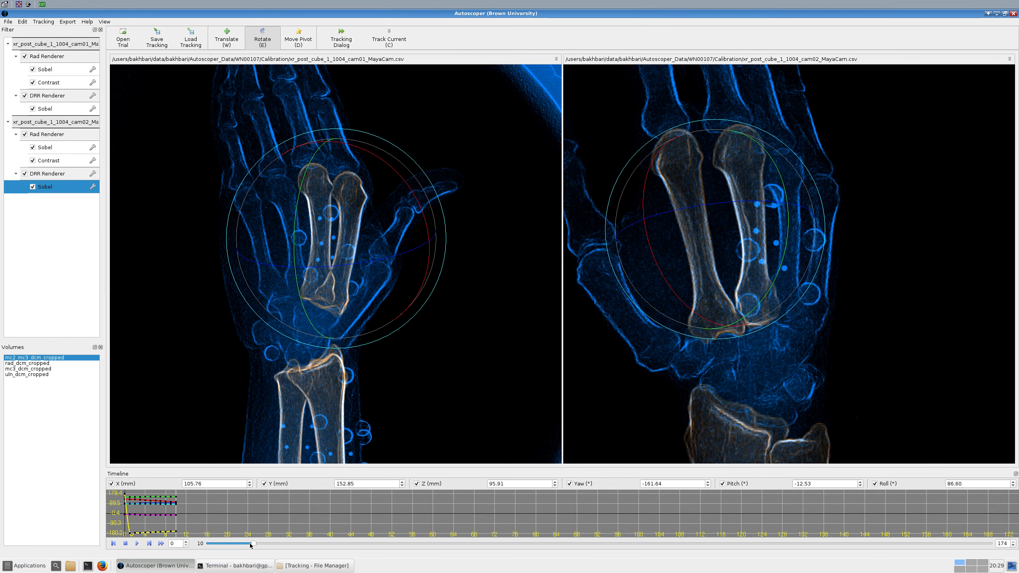
mouse_move(253, 545)
mouse_down()
mouse_move(196, 546)
mouse_move(259, 547)
mouse_up()
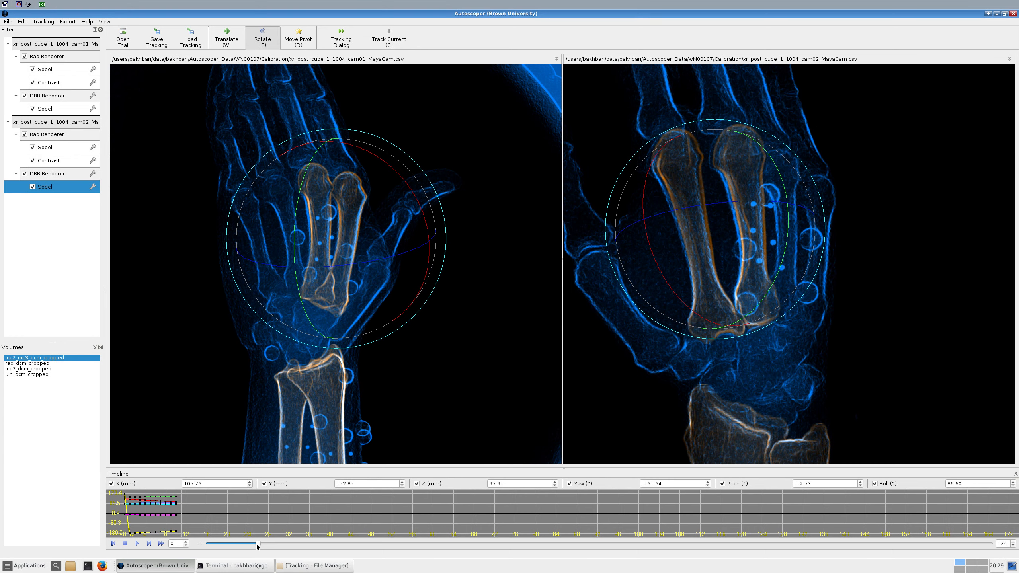
click(114, 543)
Track the metacarpals from frame 10 to frame 50, using the previous frame as initial guess and a skip frame of 2.
click(336, 37)
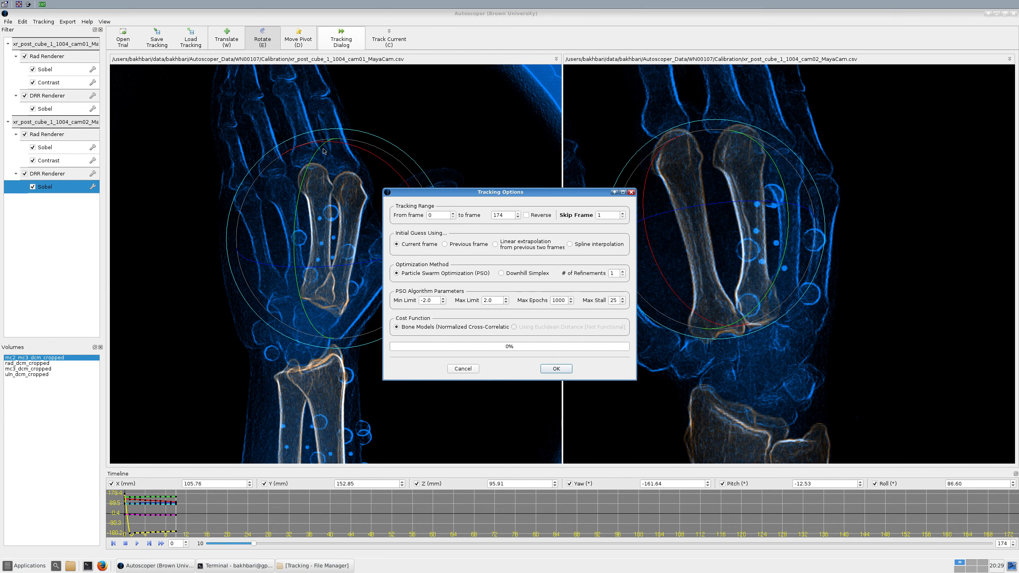
click(434, 216)
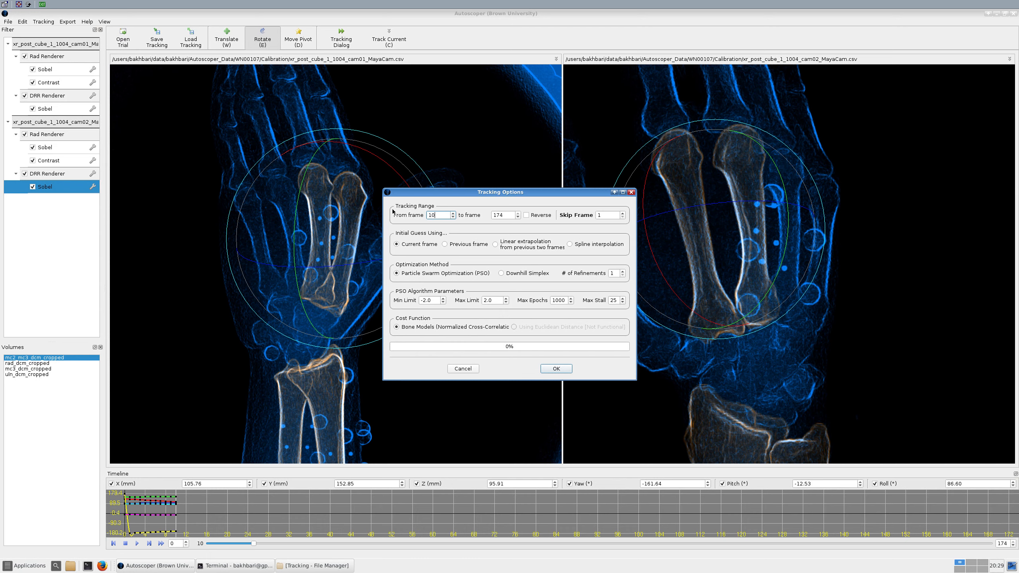
click(506, 217)
double_click(490, 217)
text(50)
click(469, 245)
double_click(611, 215)
Bring up the terminal and reposition it to monitor the NCC output alongside the tracking options and both X-ray views.
click(242, 566)
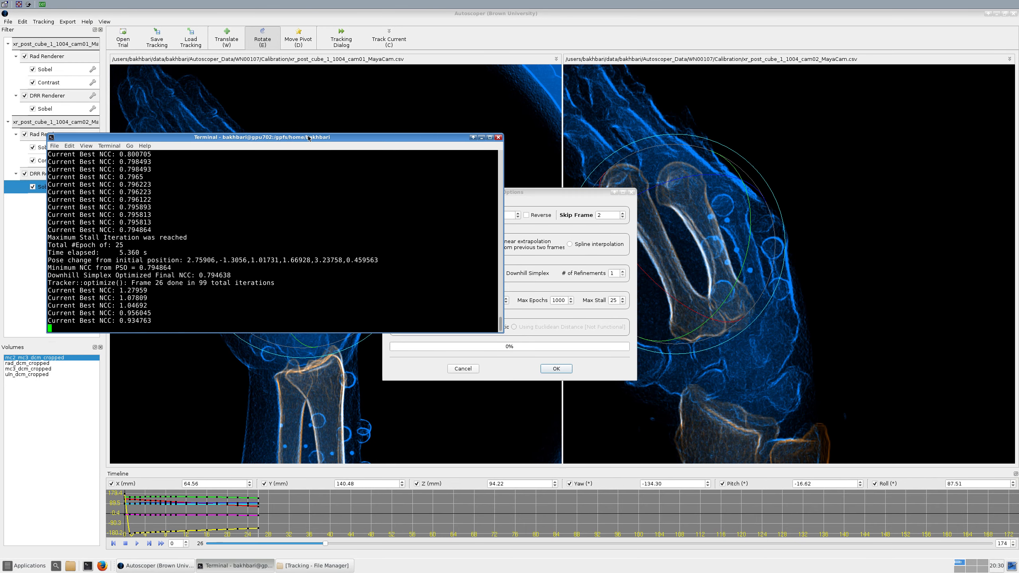
drag(308, 138, 540, 332)
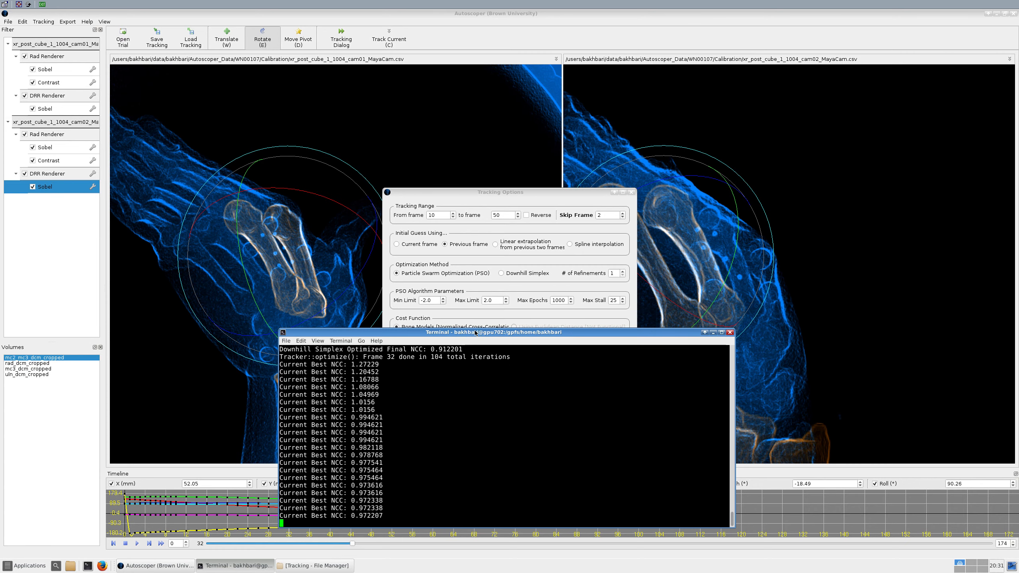
drag(474, 332, 338, 345)
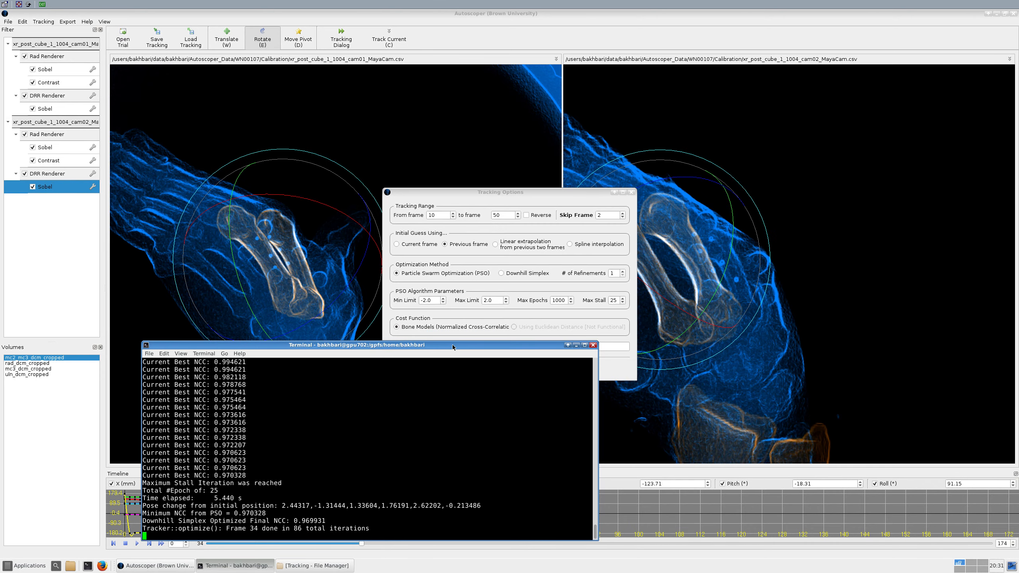
drag(451, 348, 365, 342)
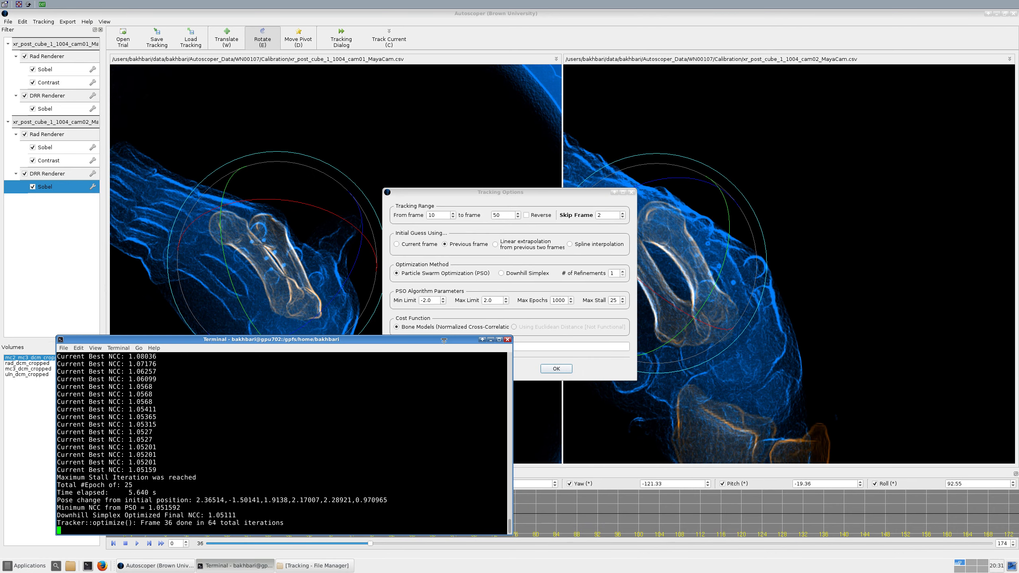
drag(443, 340, 650, 37)
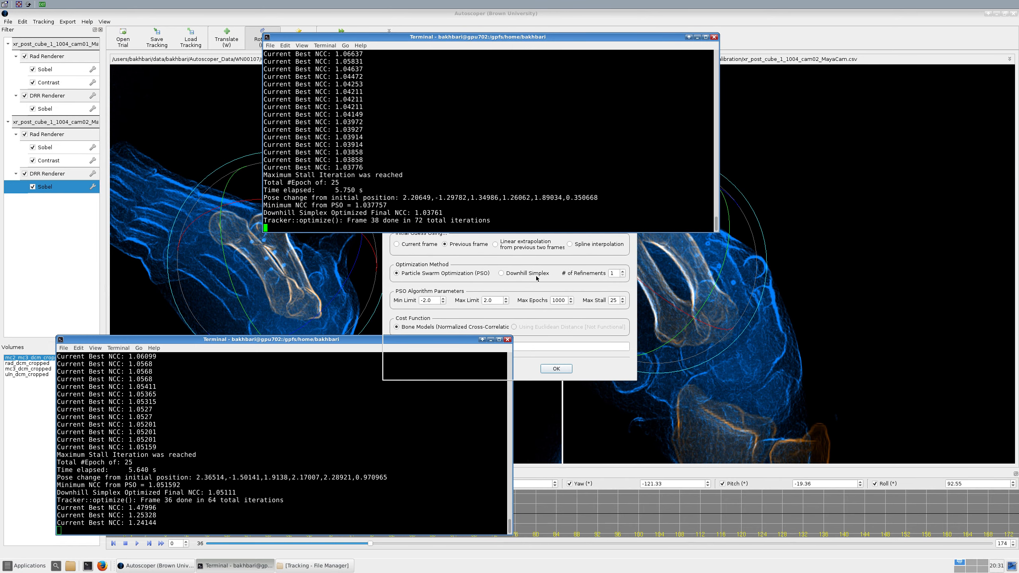
Cancel the metacarpal tracking at frame 40 and toggle the DRR renderings off and on in both views to inspect the fit.
click(473, 370)
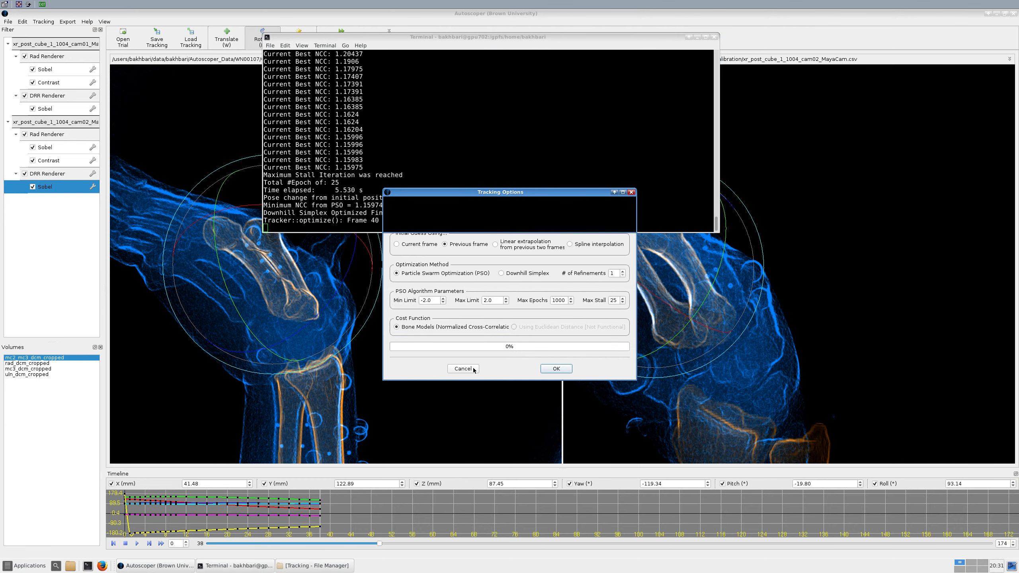
click(462, 368)
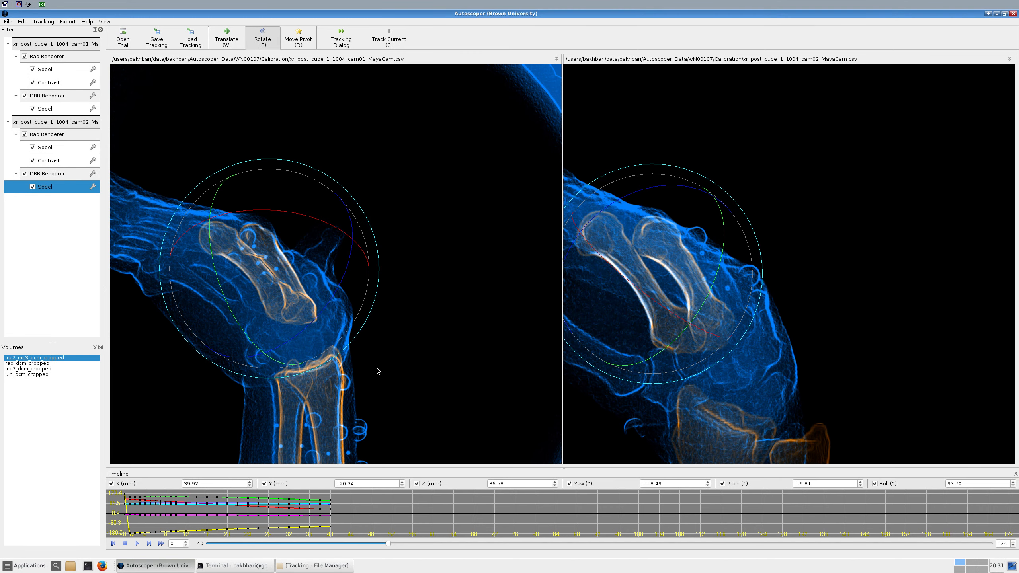
key(h)
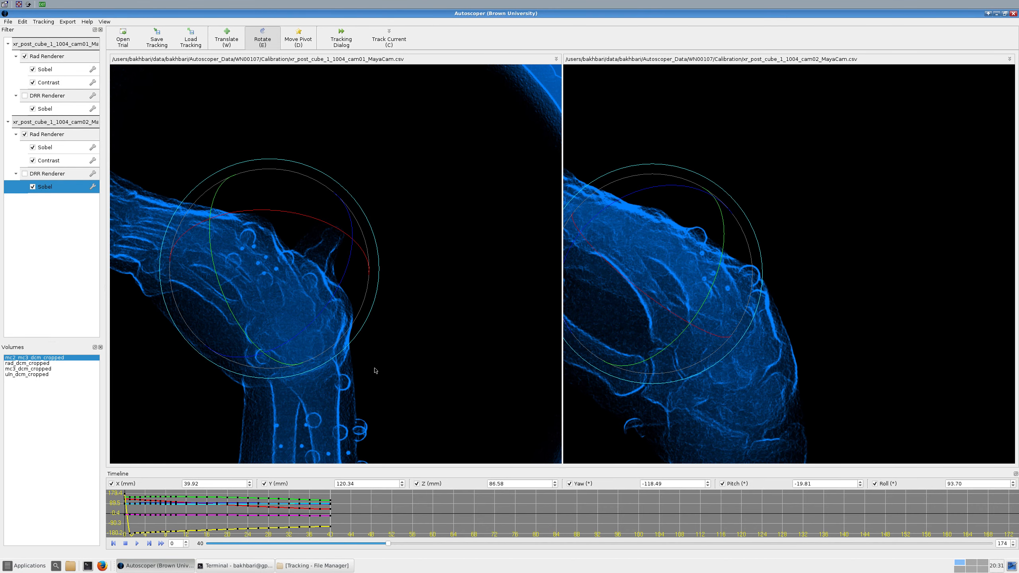
key(h)
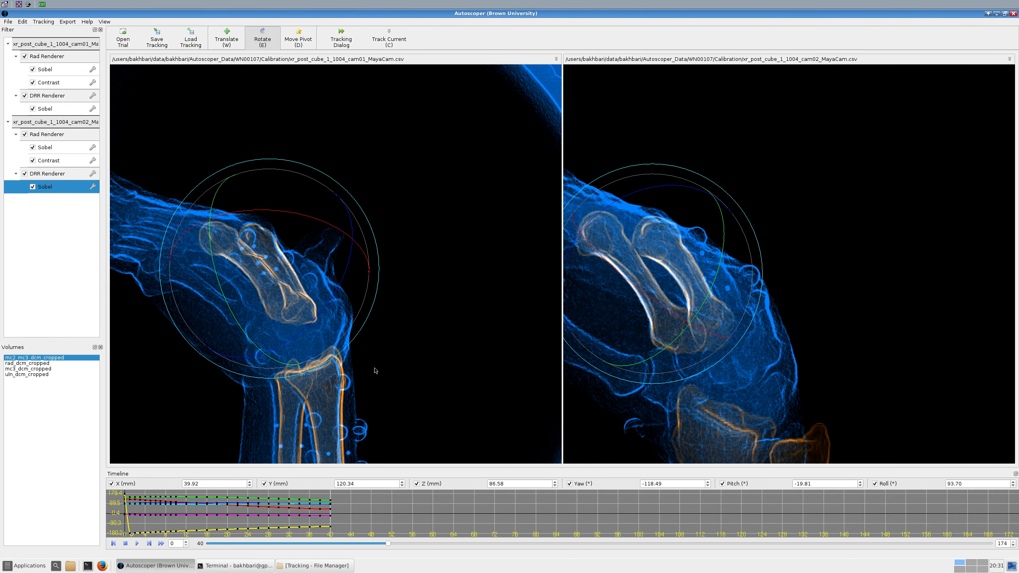
Toggle the DRR renderings at frame 40, rotate the metacarpals slightly, re-track the current frame and check its NCC in the terminal.
key(h)
key(h)
key(h)
key(h)
drag(625, 240, 617, 230)
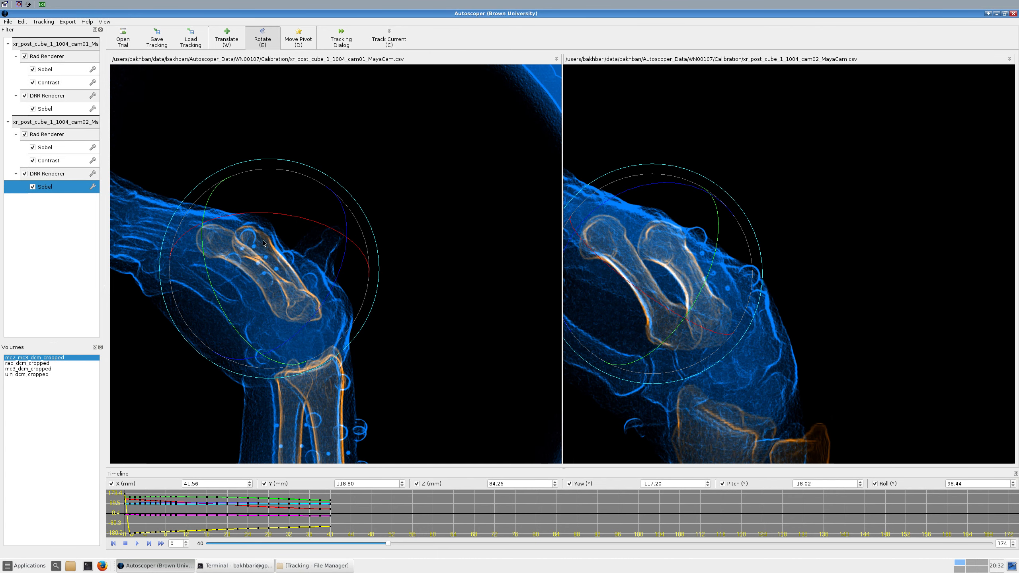
click(228, 569)
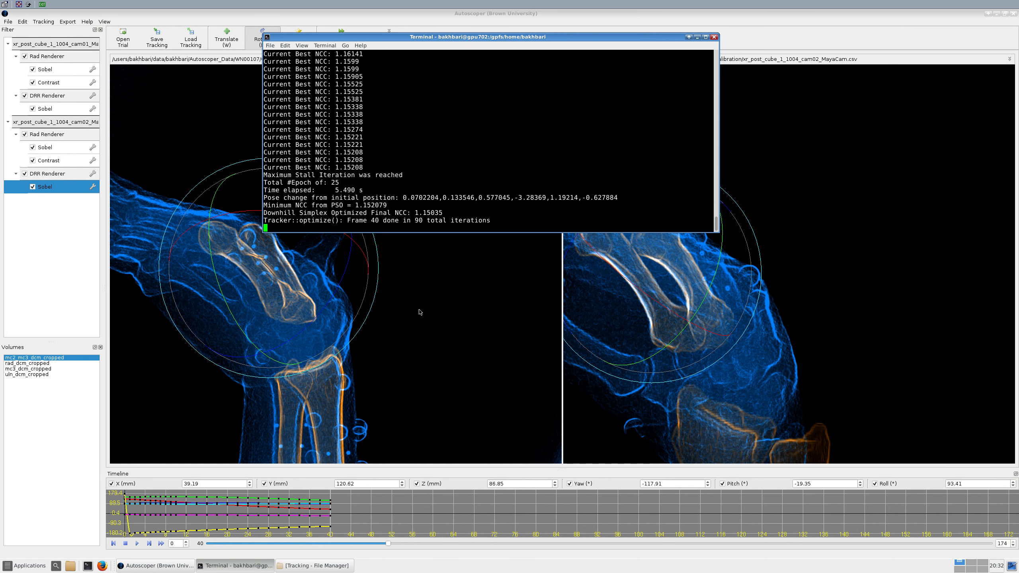
Return to Autoscoper and step back from frame 40 to frame 37 to review the metacarpal fit in both views.
click(388, 545)
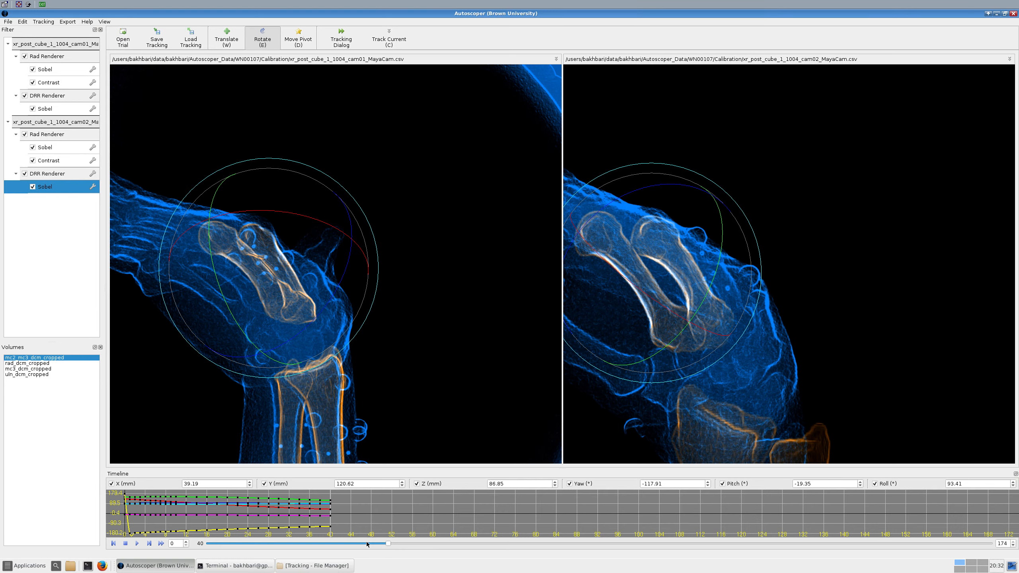
mouse_move(366, 545)
mouse_down()
mouse_move(239, 544)
mouse_move(405, 529)
mouse_move(376, 529)
mouse_up()
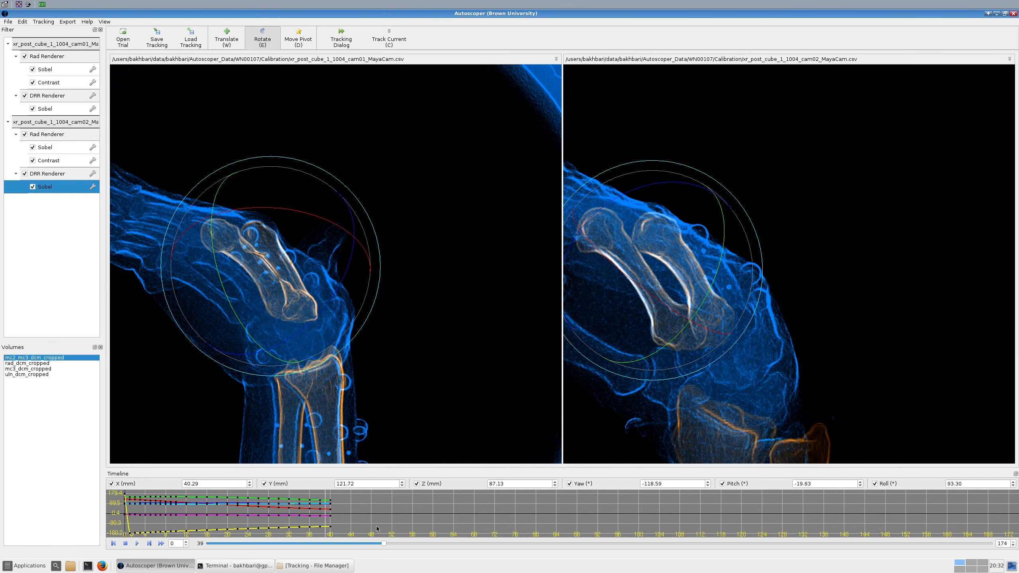
key(Left)
key(Left)
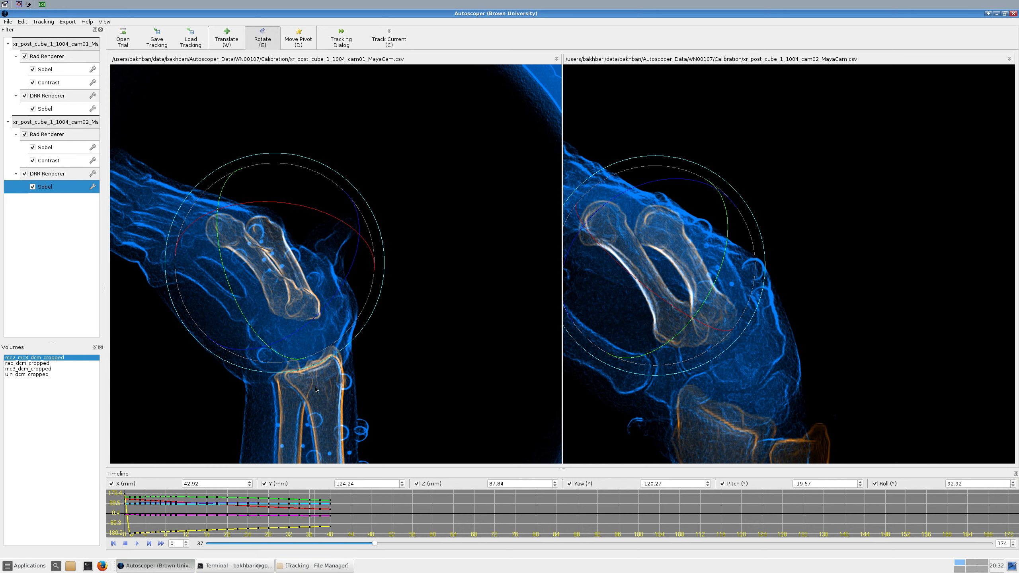
Compare the timeline curves of the rad, mc3 and mc2_mc3 volumes, and scrub the mc2_mc3 tracking back to frame 0.
click(38, 363)
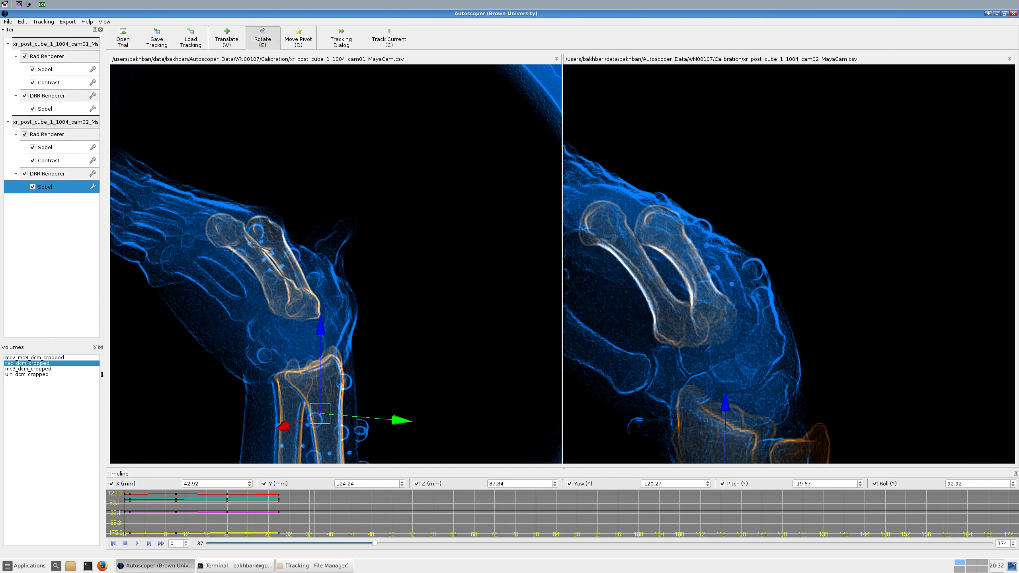
click(52, 368)
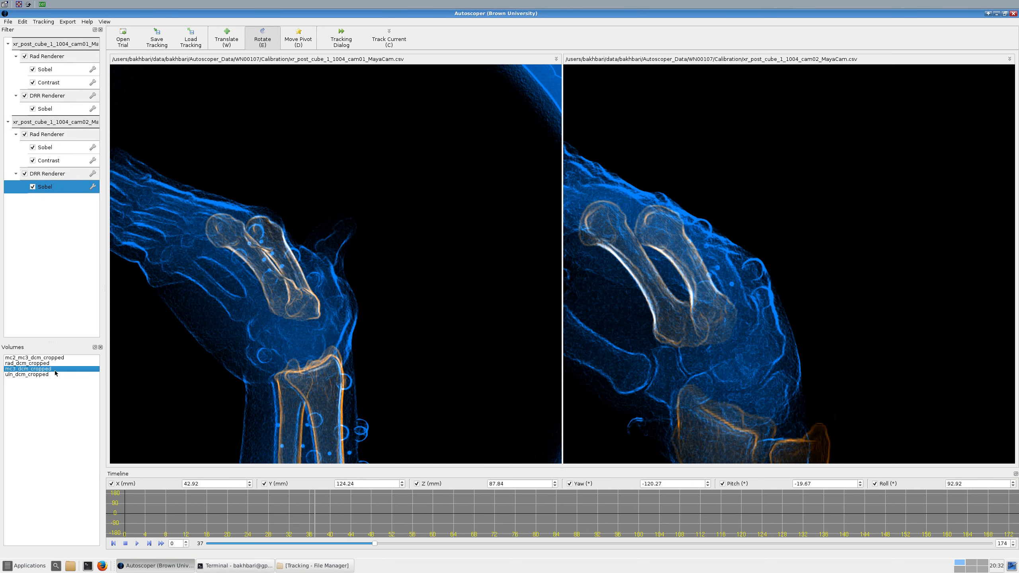
click(52, 357)
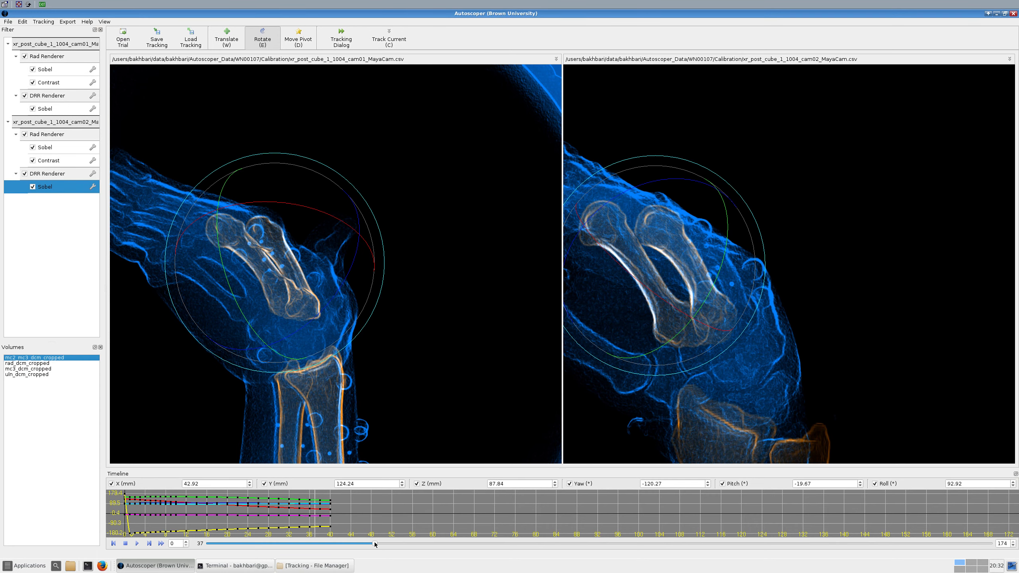
drag(344, 543, 196, 532)
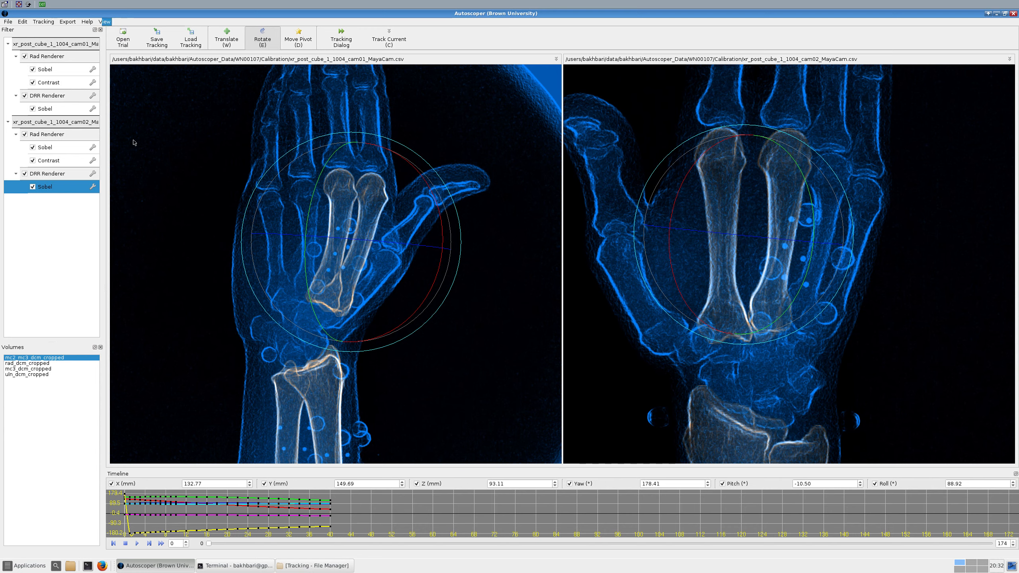
Show the world view, orbit it to examine the bones and X-ray images from several angles, and hide it again.
click(104, 21)
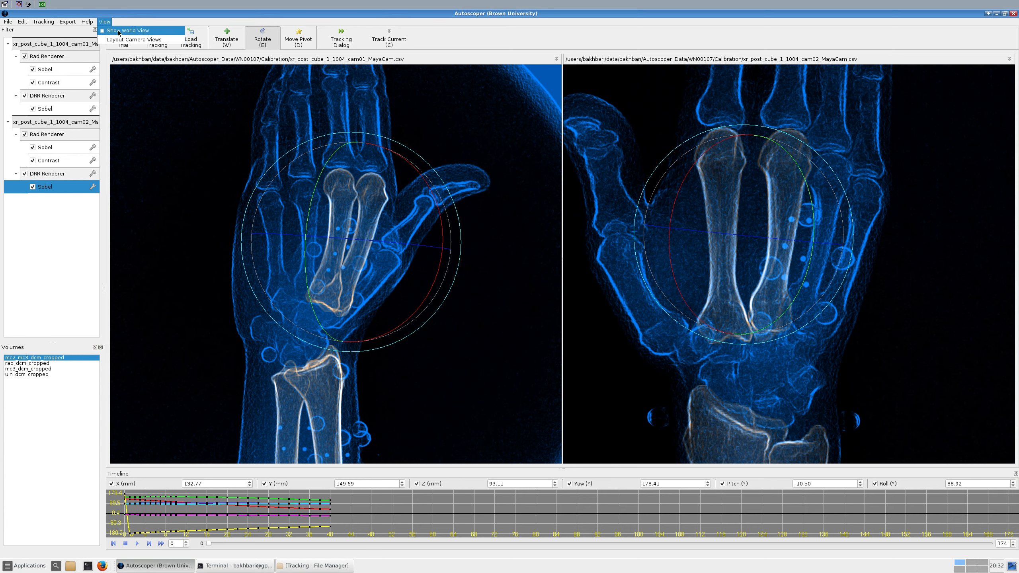
click(119, 33)
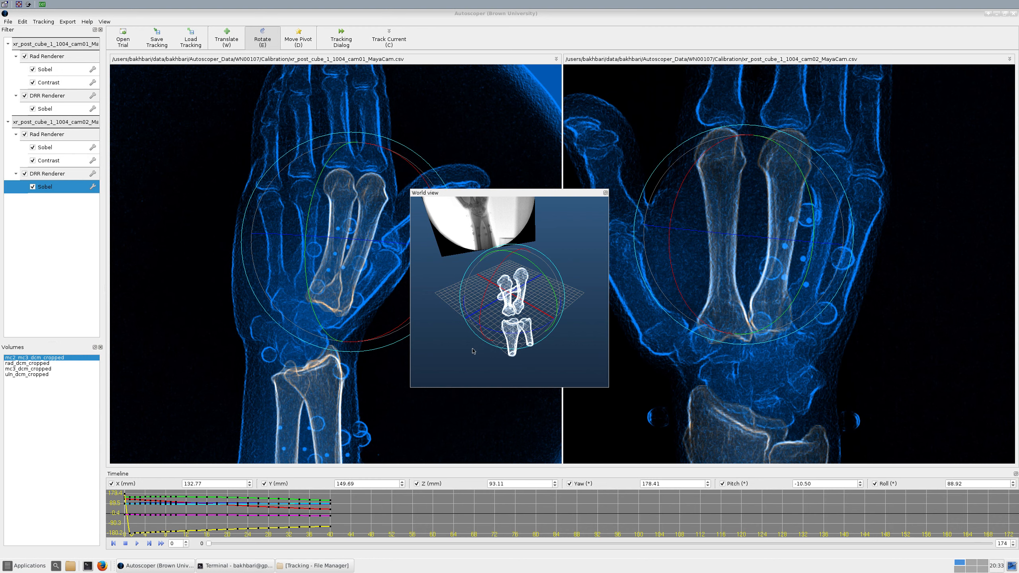
drag(473, 351, 471, 360)
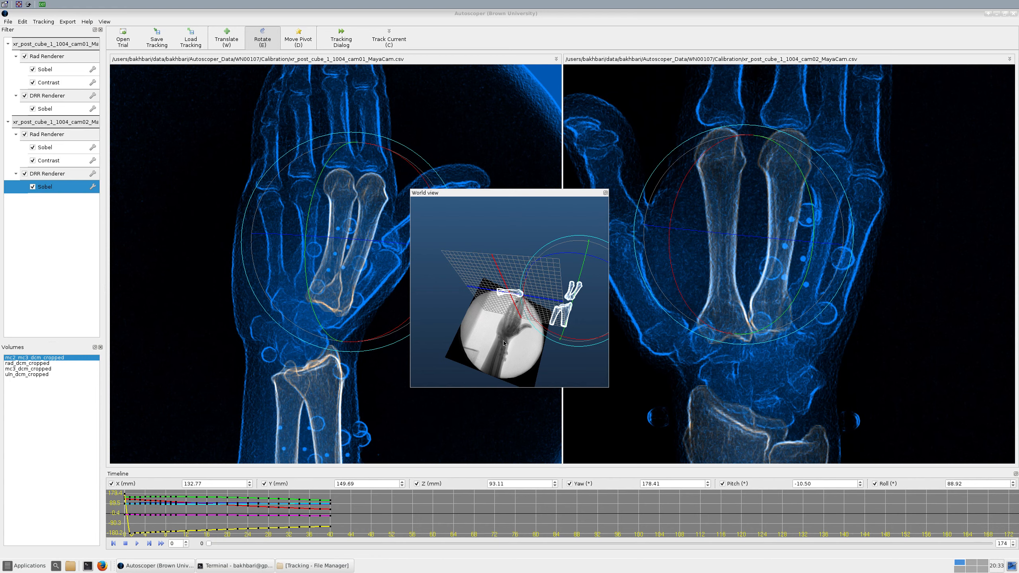
drag(502, 345, 563, 360)
drag(563, 361, 517, 312)
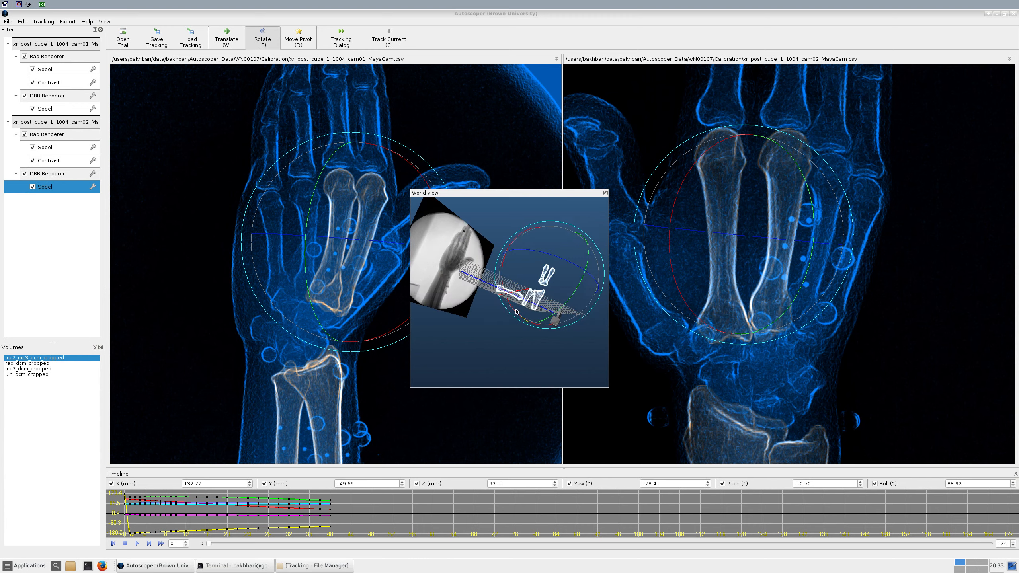
drag(503, 275, 507, 272)
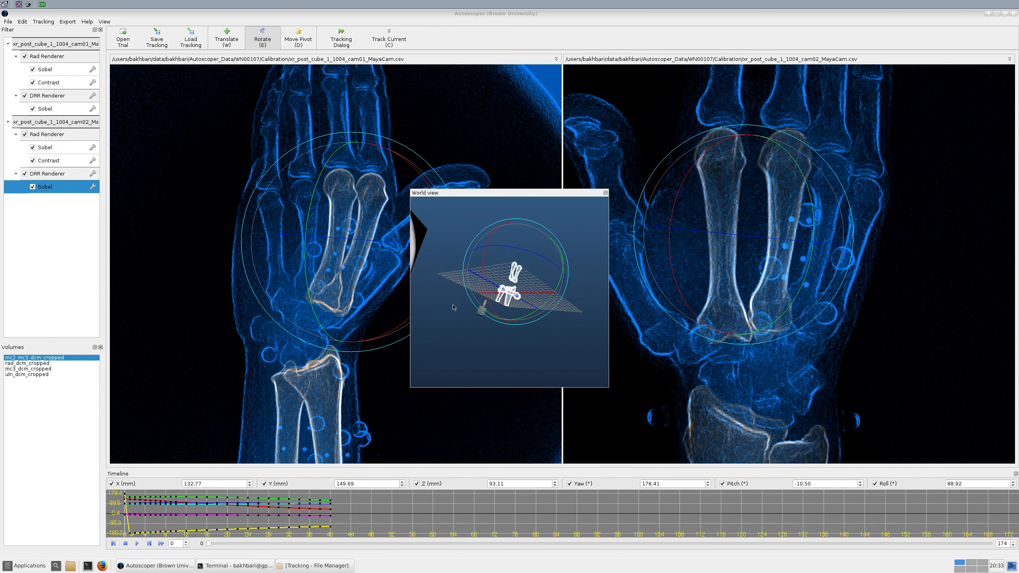
drag(456, 313, 558, 326)
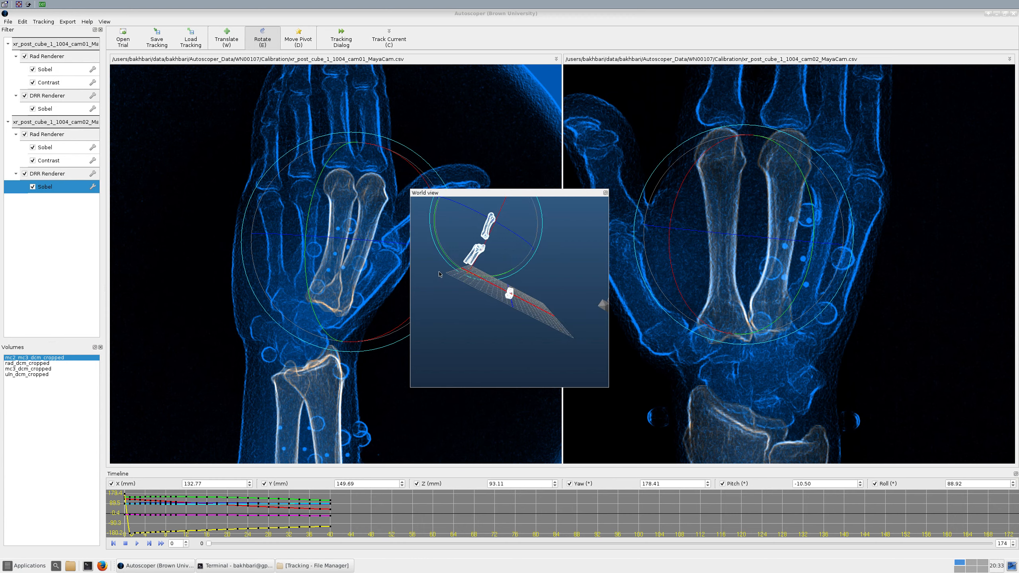
drag(477, 295, 571, 219)
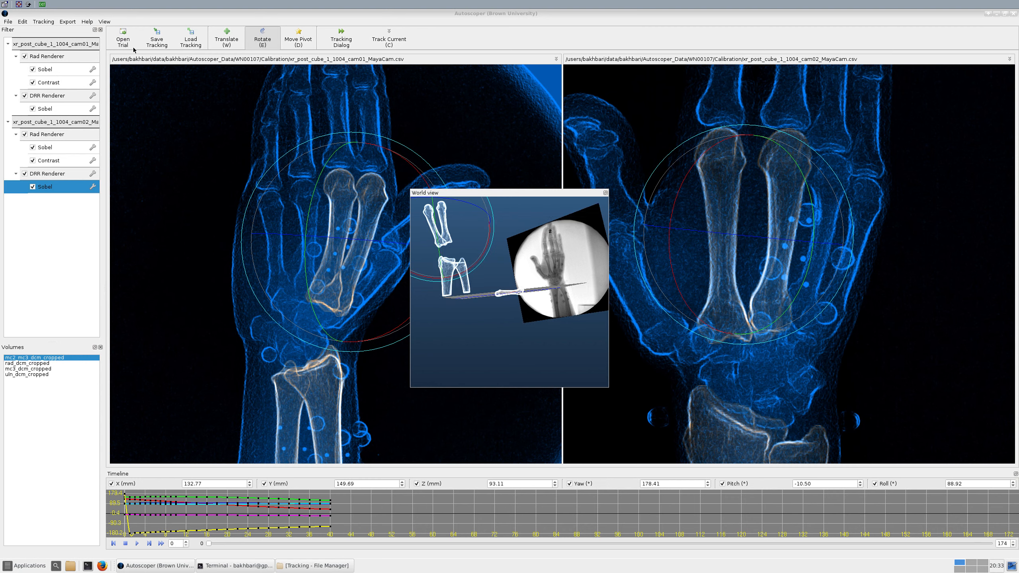
click(105, 22)
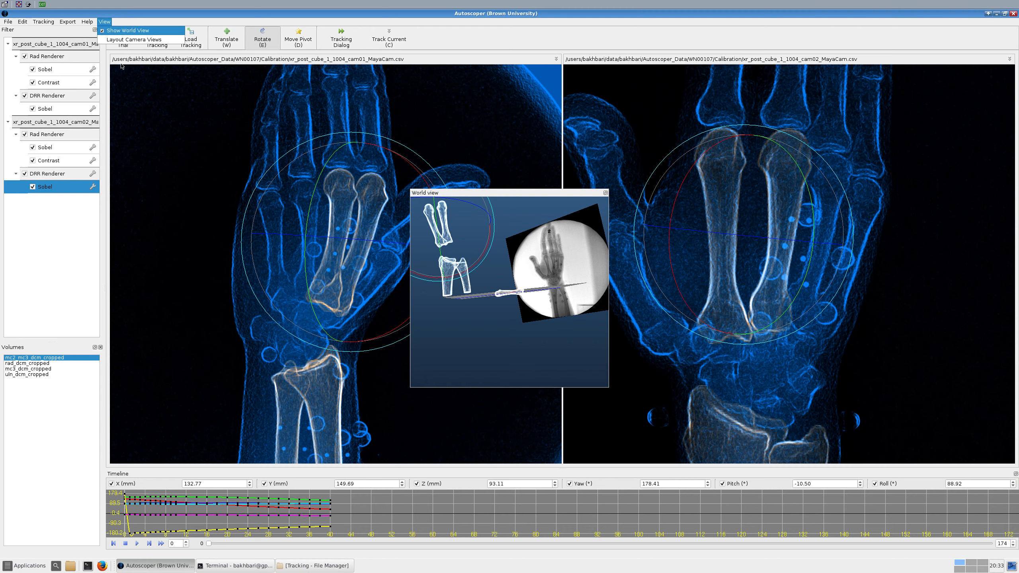
key(Return)
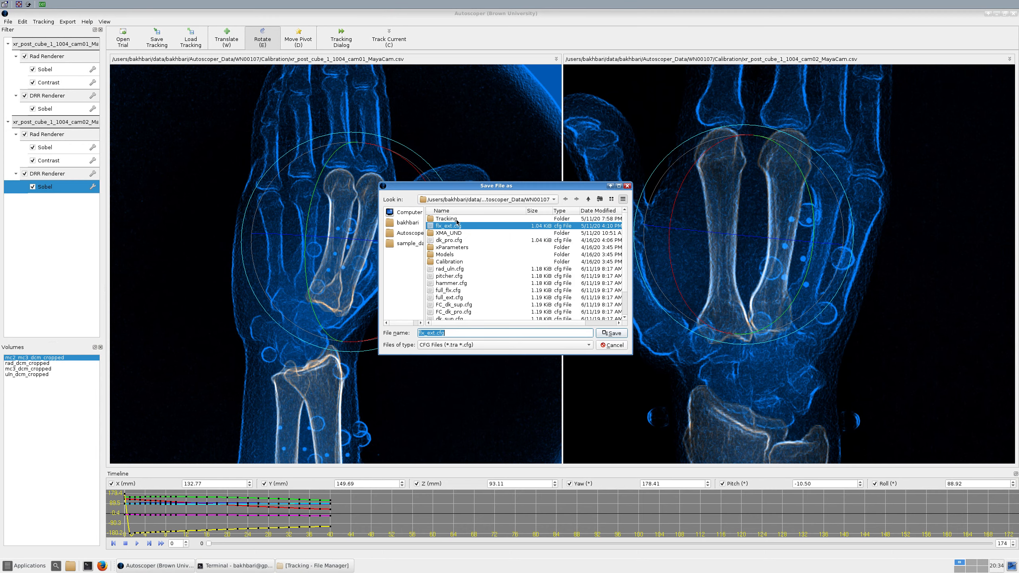
Save the current volume's tracking in the Tracking folder under a flx name, as a comma-separated row matrix without interpolation, in mm and degrees.
click(454, 220)
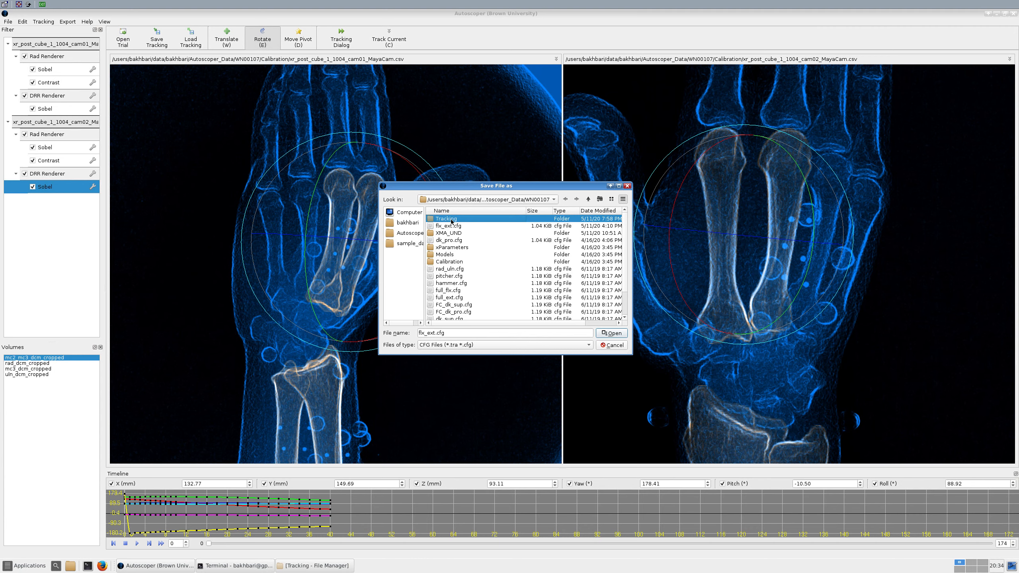
key(Return)
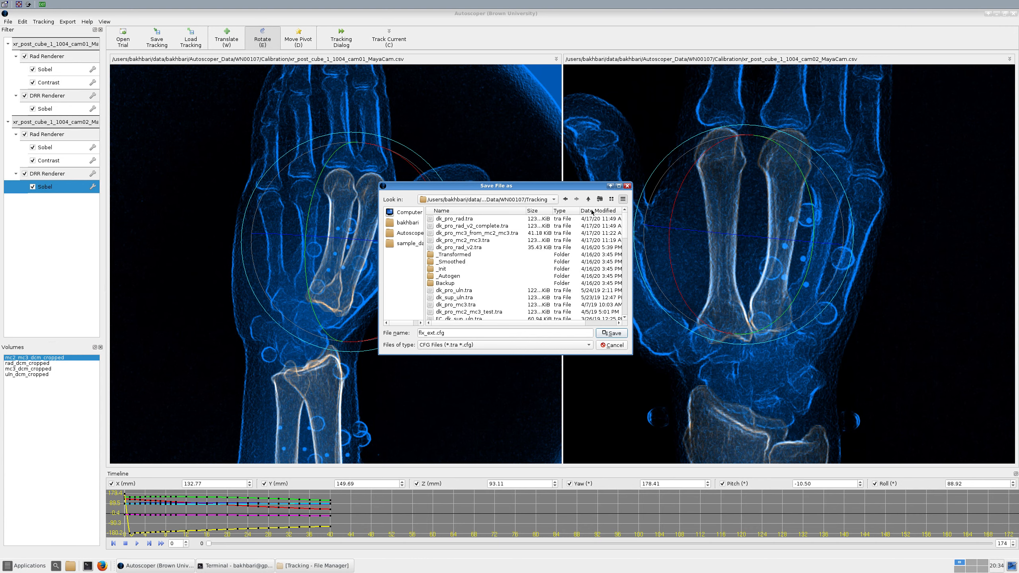
drag(455, 333, 349, 332)
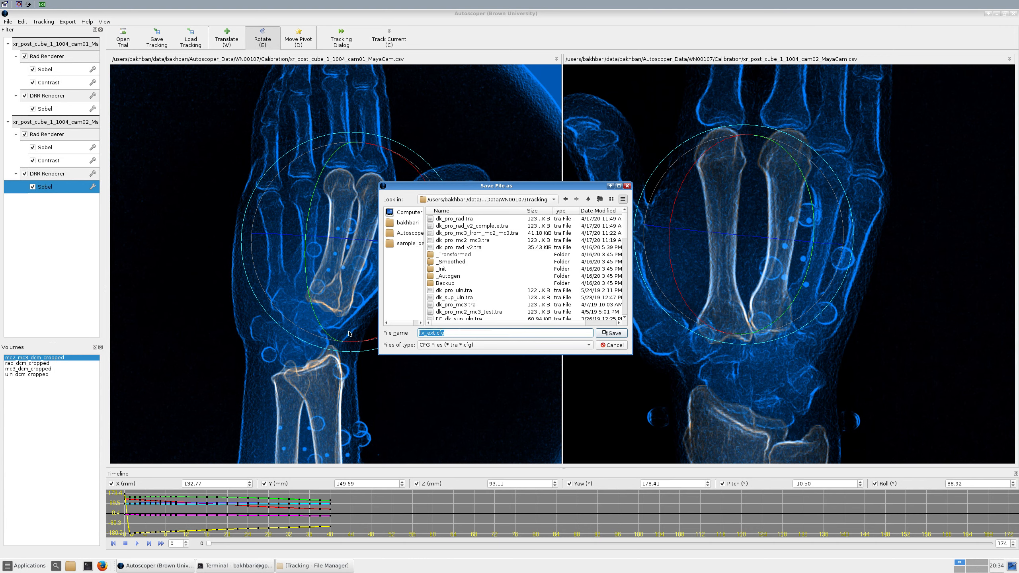
text(fl)
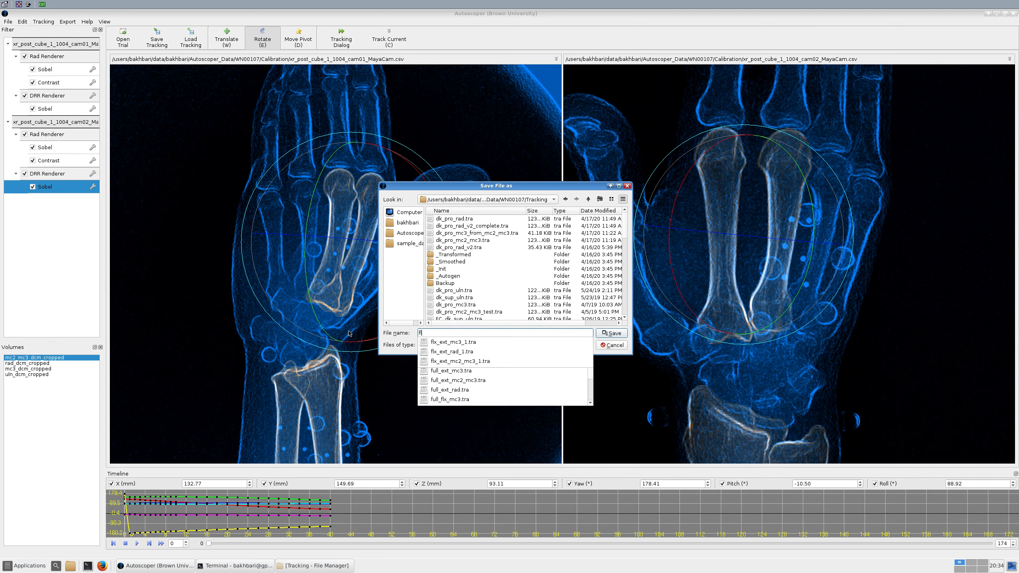
text(x)
key(Return)
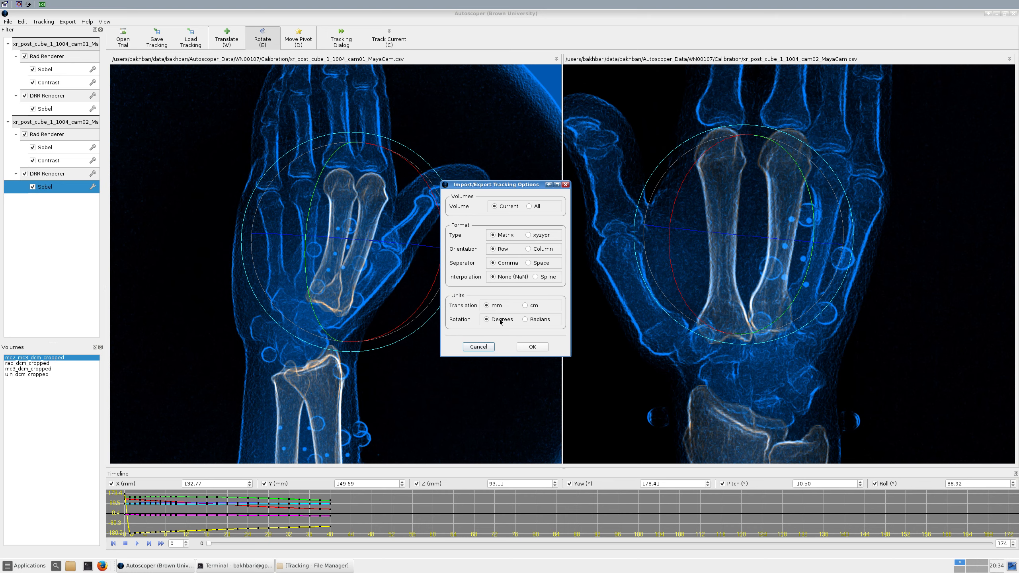
click(526, 348)
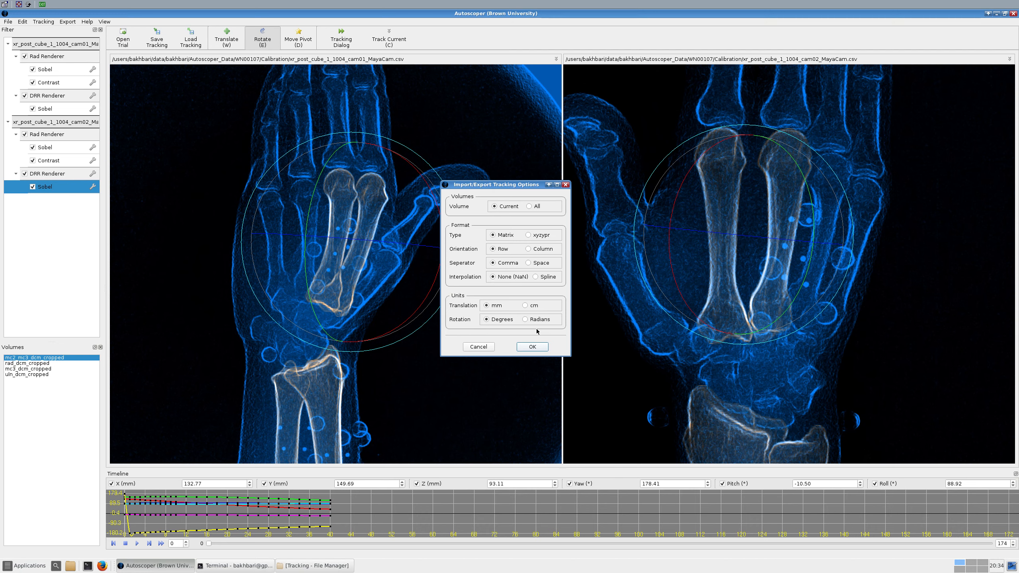
click(529, 347)
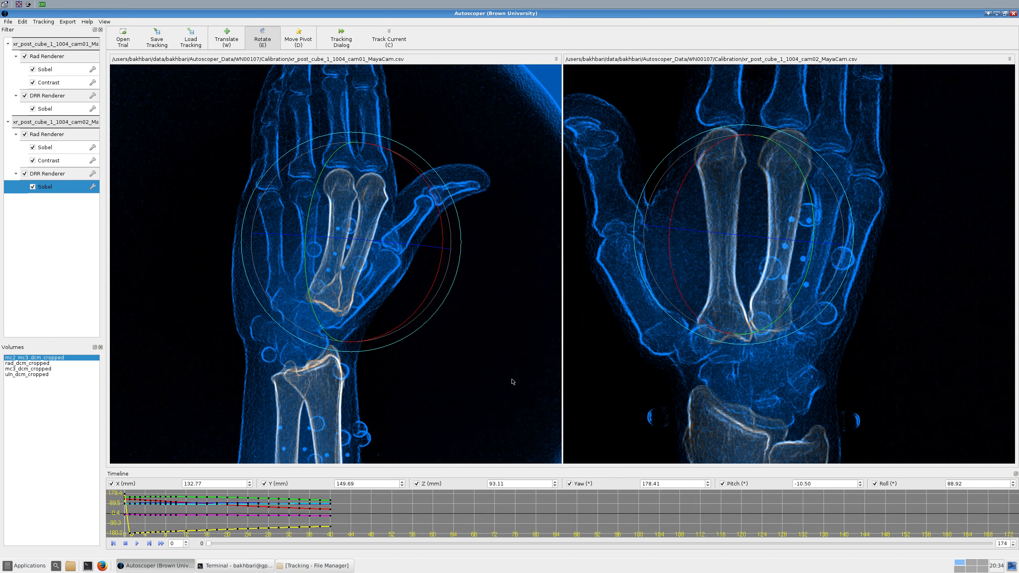
mouse_move(786, 2)
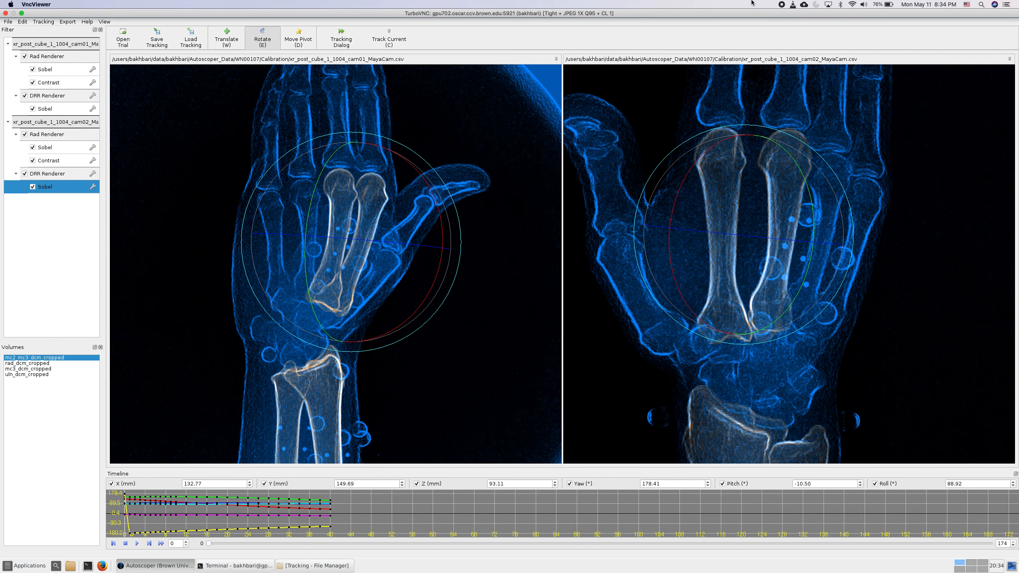